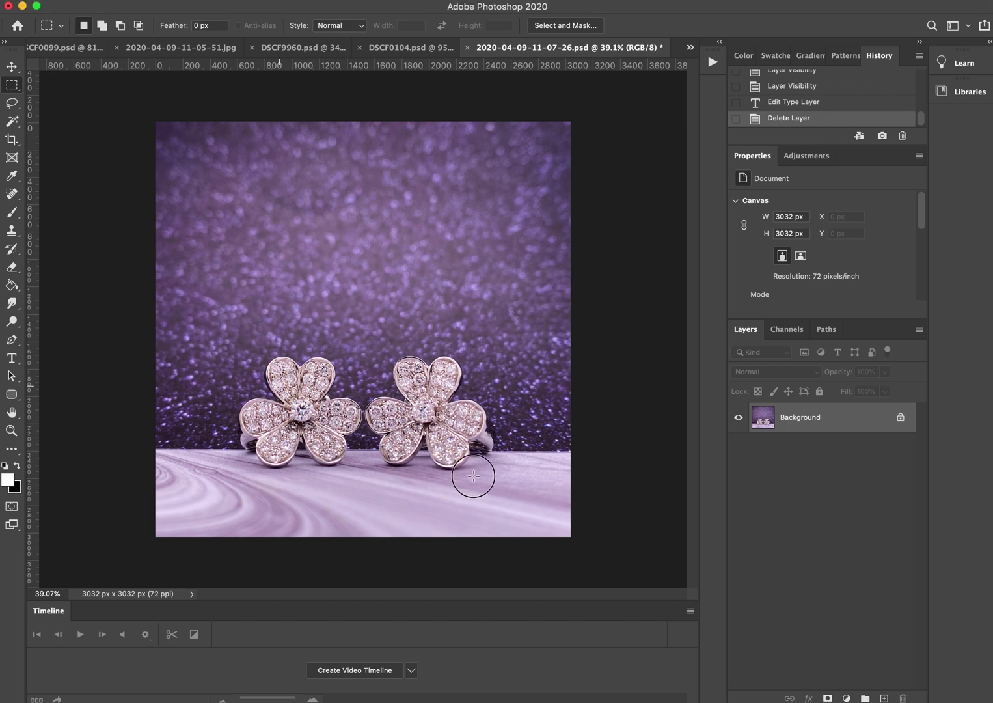
Try rectangular marquee selections over the photo's top and bottom, clearing each one
{"action": "left_click_drag", "start_coordinate": [192, 337], "coordinate": [295, 375]}
{"action": "left_click_drag", "start_coordinate": [449, 430], "coordinate": [531, 497]}
{"action": "left_click", "coordinate": [515, 272]}
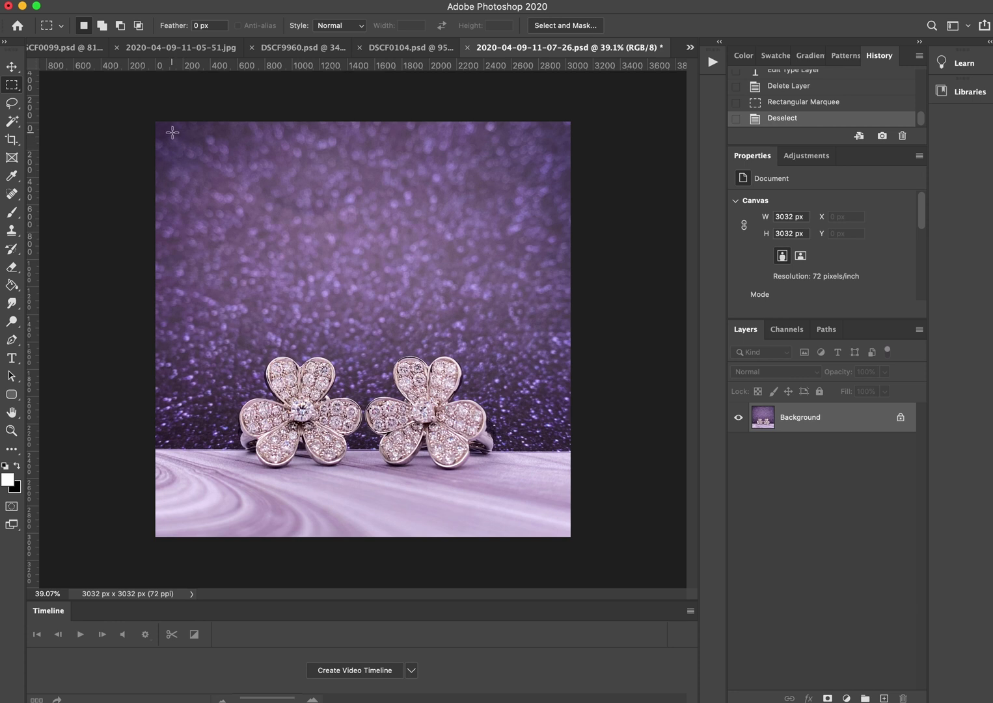
{"action": "left_click_drag", "start_coordinate": [172, 132], "coordinate": [571, 450]}
{"action": "left_click", "coordinate": [473, 482]}
{"action": "left_click_drag", "start_coordinate": [168, 450], "coordinate": [577, 559]}
{"action": "left_click", "coordinate": [542, 331]}
Trial-select the floor strip and the upper glitter backdrop, then clear the selections
{"action": "left_click_drag", "start_coordinate": [145, 352], "coordinate": [600, 537]}
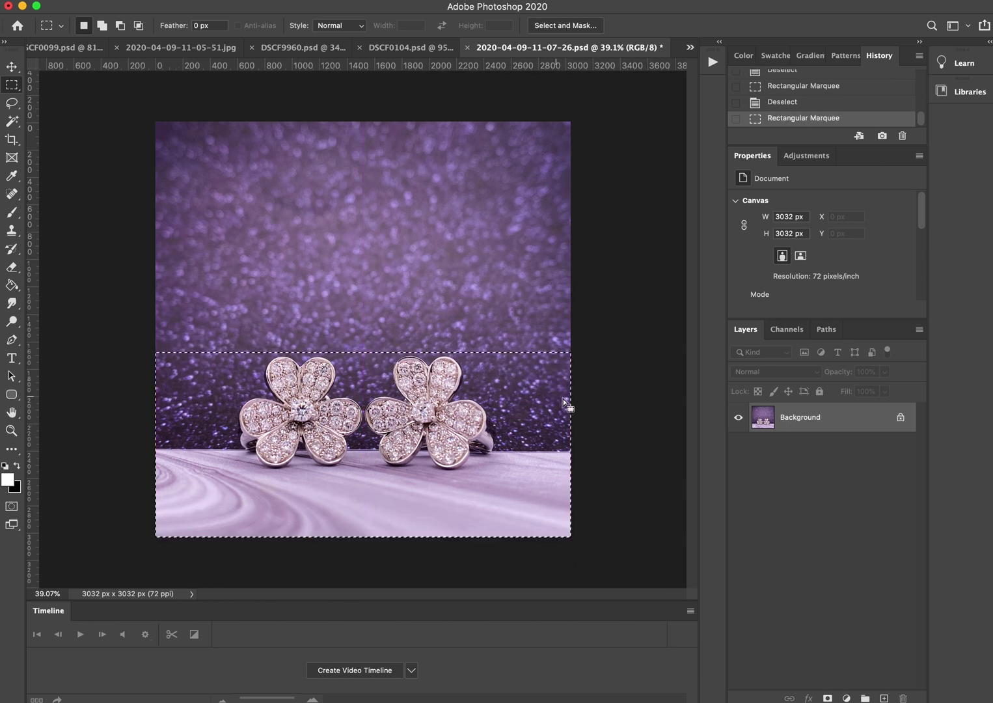
{"action": "left_click", "coordinate": [242, 167]}
{"action": "left_click_drag", "start_coordinate": [180, 135], "coordinate": [553, 335]}
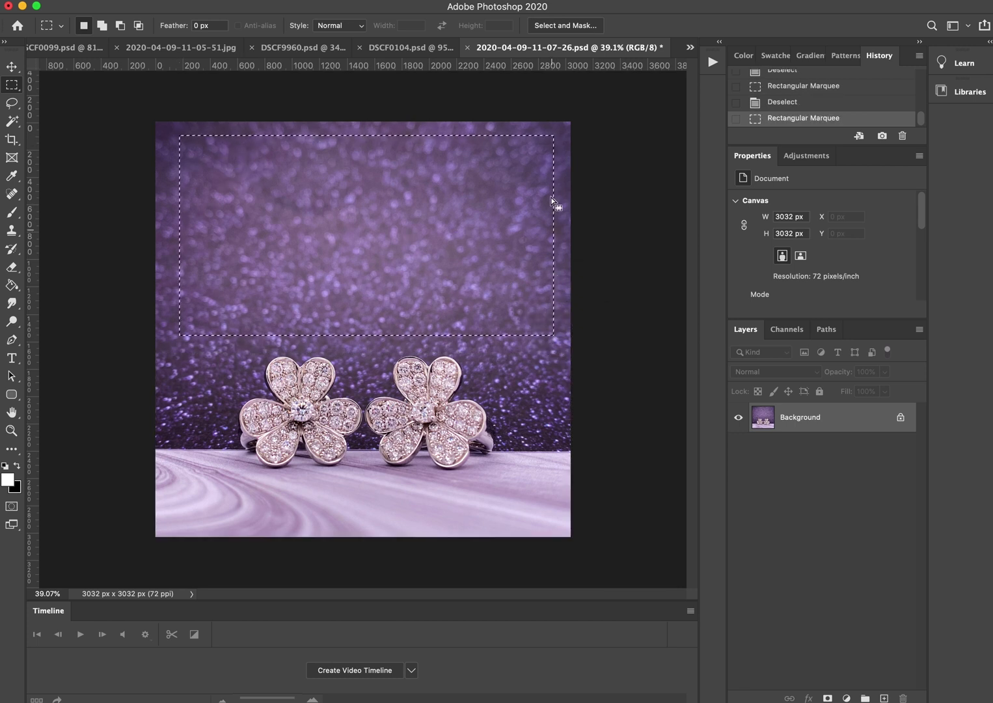
{"action": "left_click", "coordinate": [545, 347]}
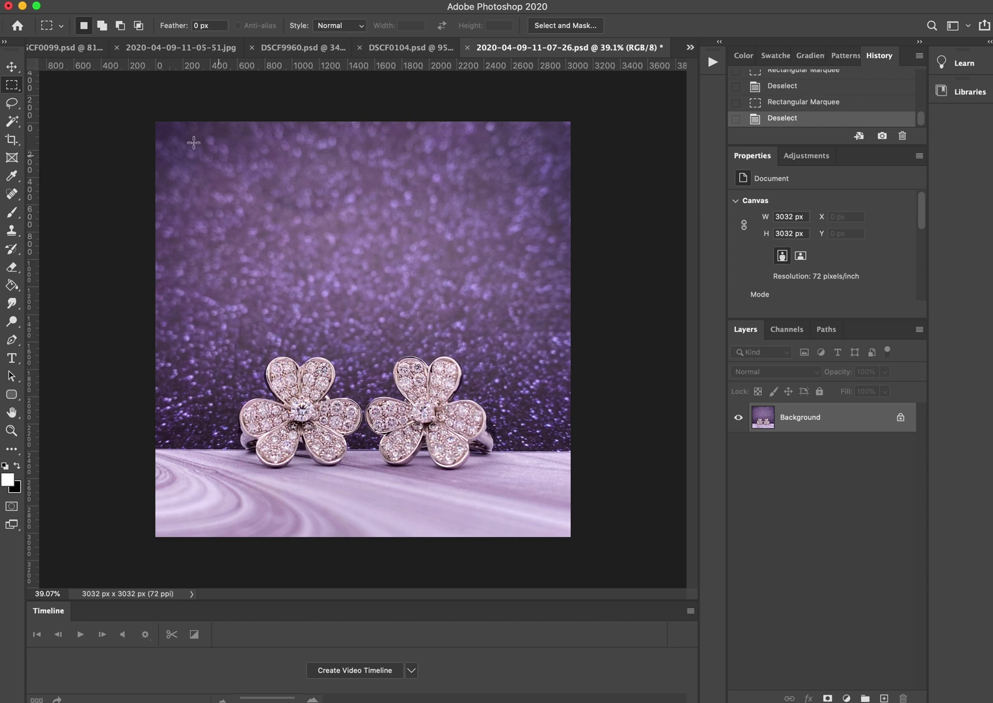
{"action": "left_click_drag", "start_coordinate": [175, 139], "coordinate": [554, 339]}
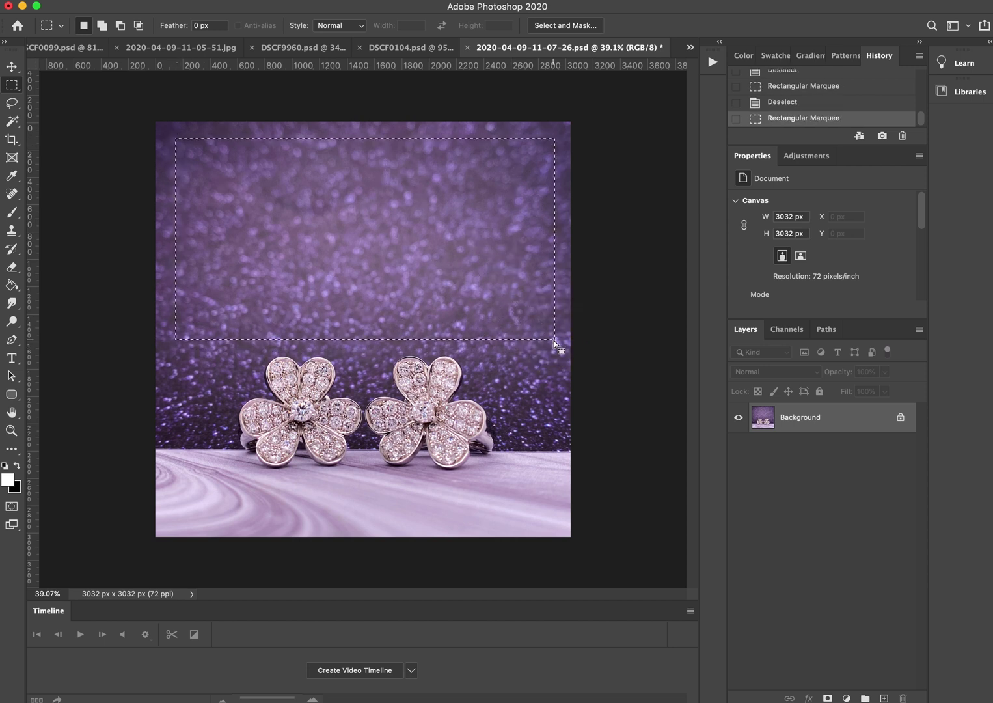
{"action": "left_click", "coordinate": [530, 388]}
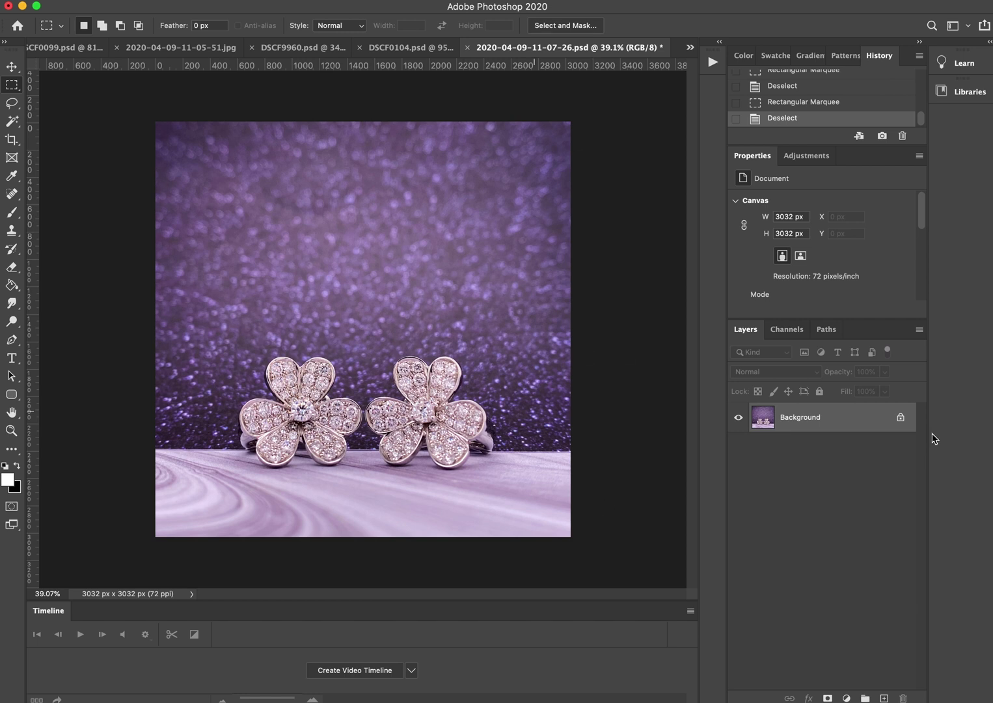
Replace the Cmd+J Layer 1 with a Background copy made by dragging Background to New Layer
{"action": "left_click", "coordinate": [826, 425]}
{"action": "key", "text": "super+j"}
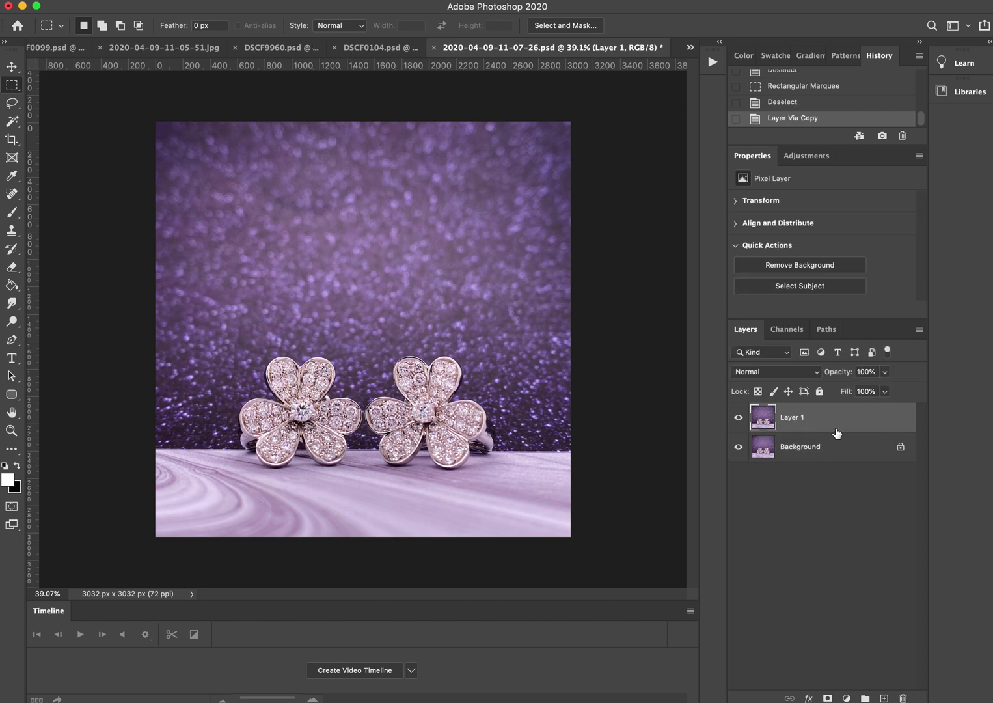
{"action": "left_click", "coordinate": [799, 542]}
{"action": "left_click", "coordinate": [807, 424]}
{"action": "left_click_drag", "start_coordinate": [800, 420], "coordinate": [903, 698]}
{"action": "left_click_drag", "start_coordinate": [801, 425], "coordinate": [885, 697]}
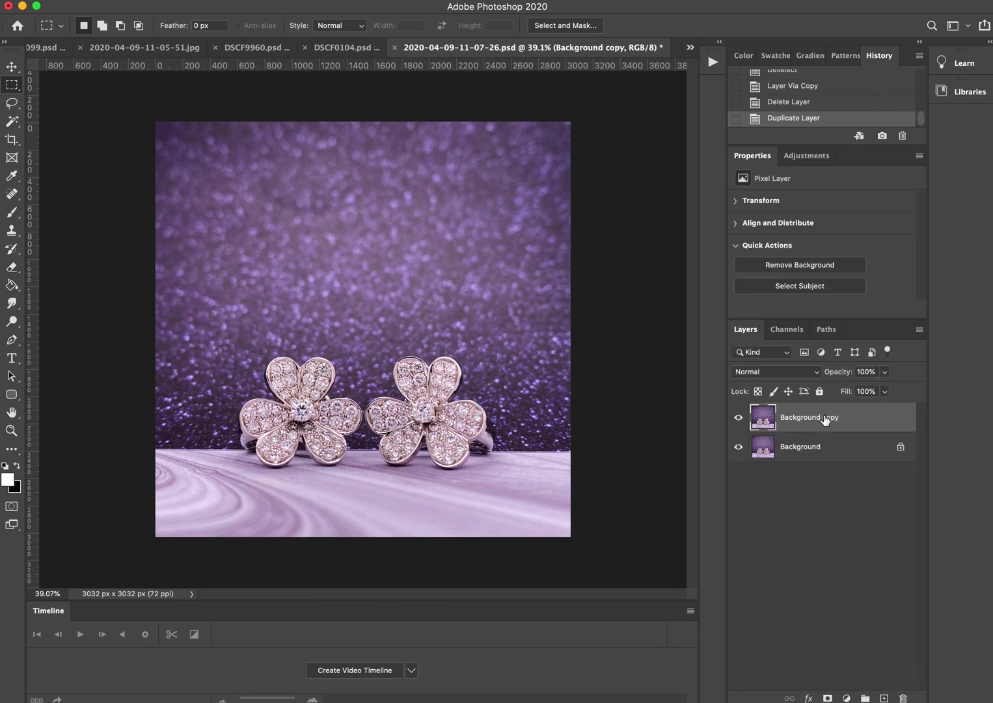
{"action": "scroll", "coordinate": [270, 402], "scroll_direction": "up", "scroll_amount": 5}
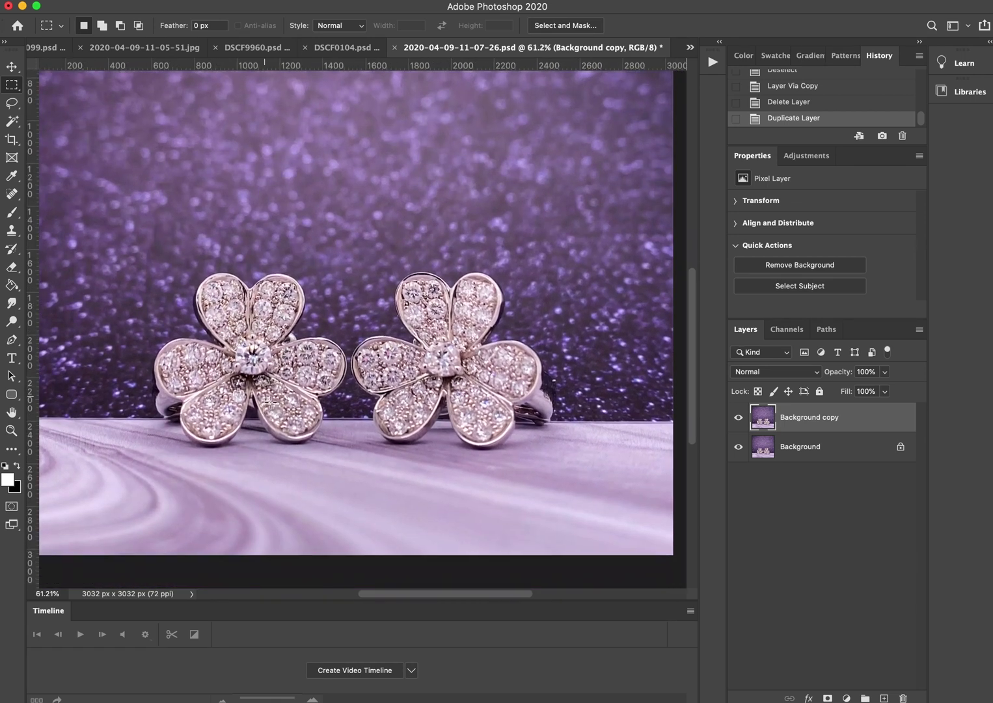
{"action": "scroll", "coordinate": [270, 402], "scroll_direction": "up", "scroll_amount": 3}
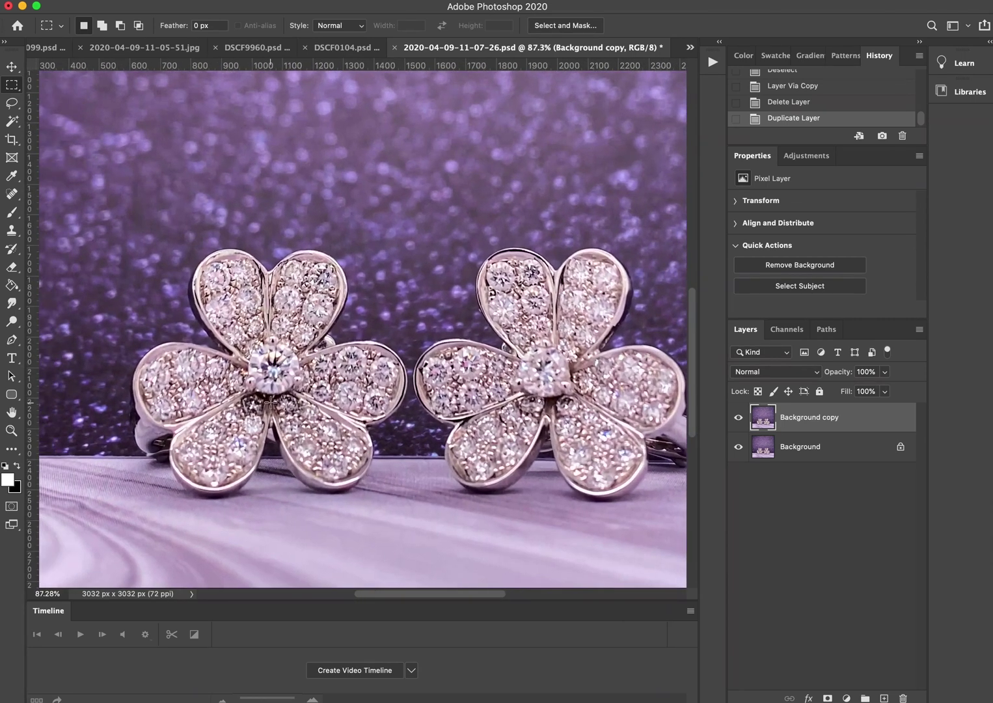
Pick the Pen Tool in Path mode and start the path along the left flower's top petal
{"action": "left_click", "coordinate": [16, 345]}
{"action": "left_click", "coordinate": [62, 341]}
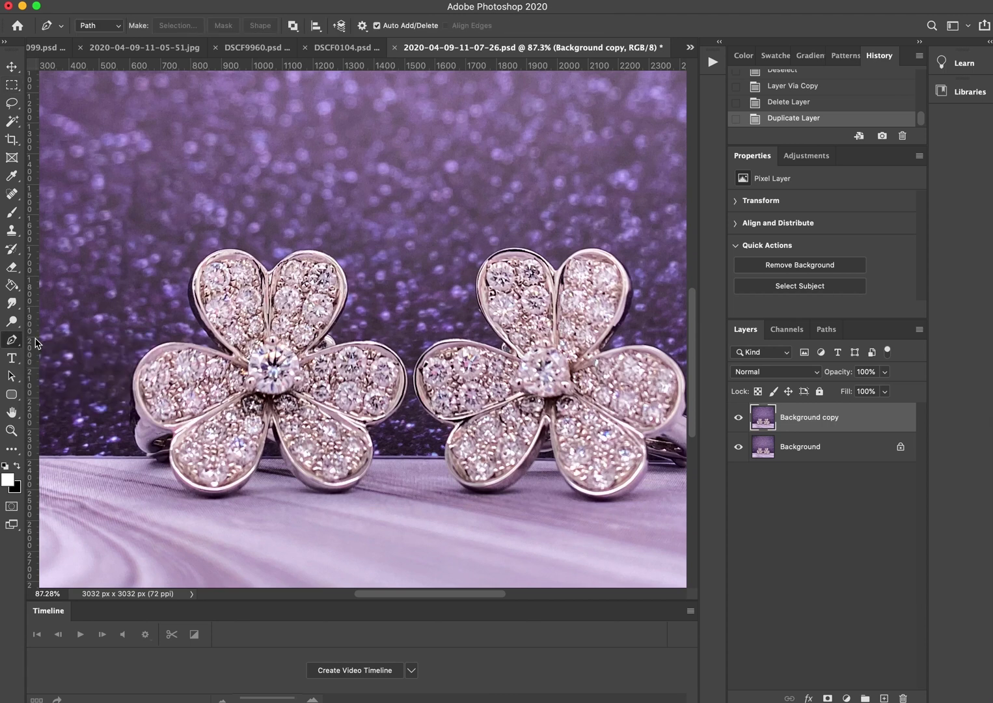
{"action": "scroll", "coordinate": [162, 325], "scroll_direction": "up", "scroll_amount": 2}
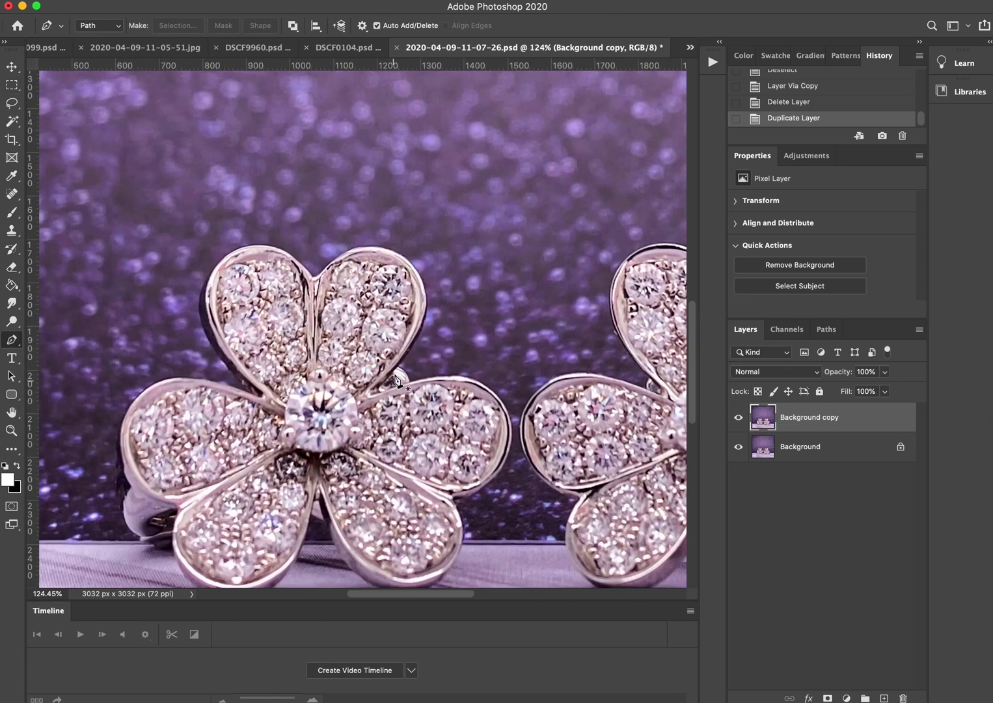
{"action": "left_click", "coordinate": [314, 277]}
{"action": "left_click_drag", "start_coordinate": [392, 251], "coordinate": [434, 274]}
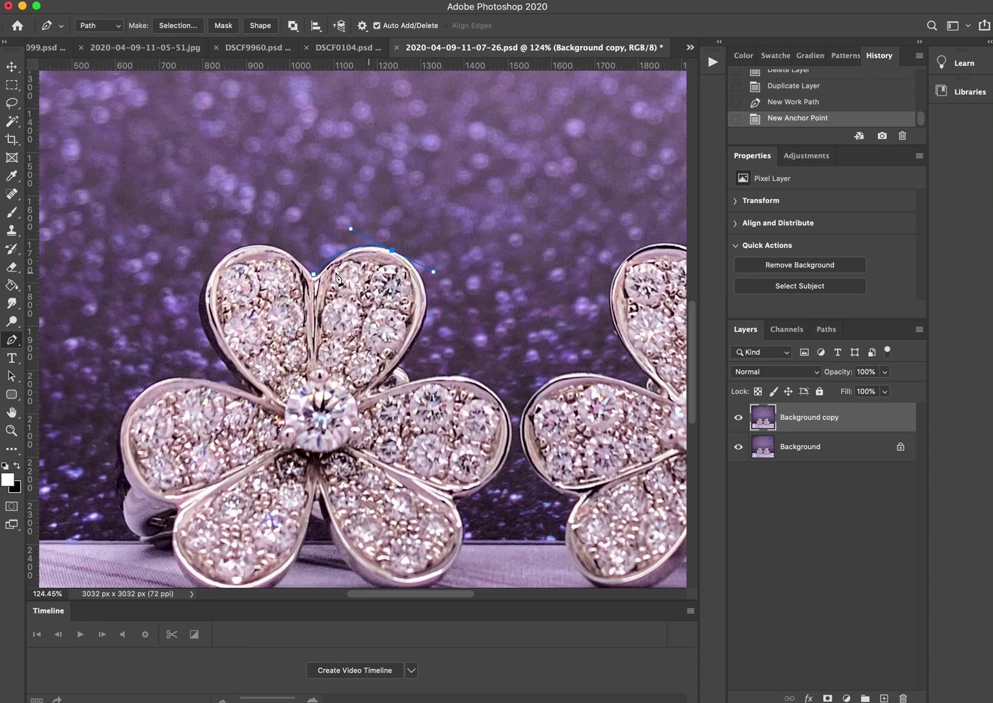
{"action": "scroll", "coordinate": [433, 273], "scroll_direction": "up", "scroll_amount": 2}
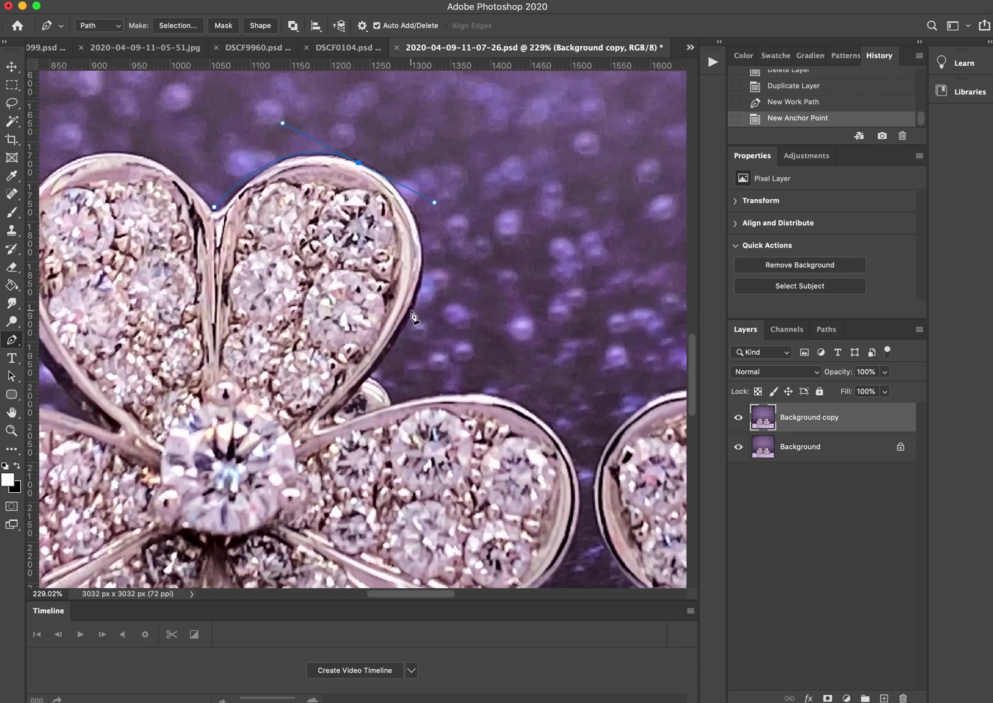
{"action": "left_click_drag", "start_coordinate": [412, 310], "coordinate": [391, 348]}
{"action": "left_click", "coordinate": [369, 377]}
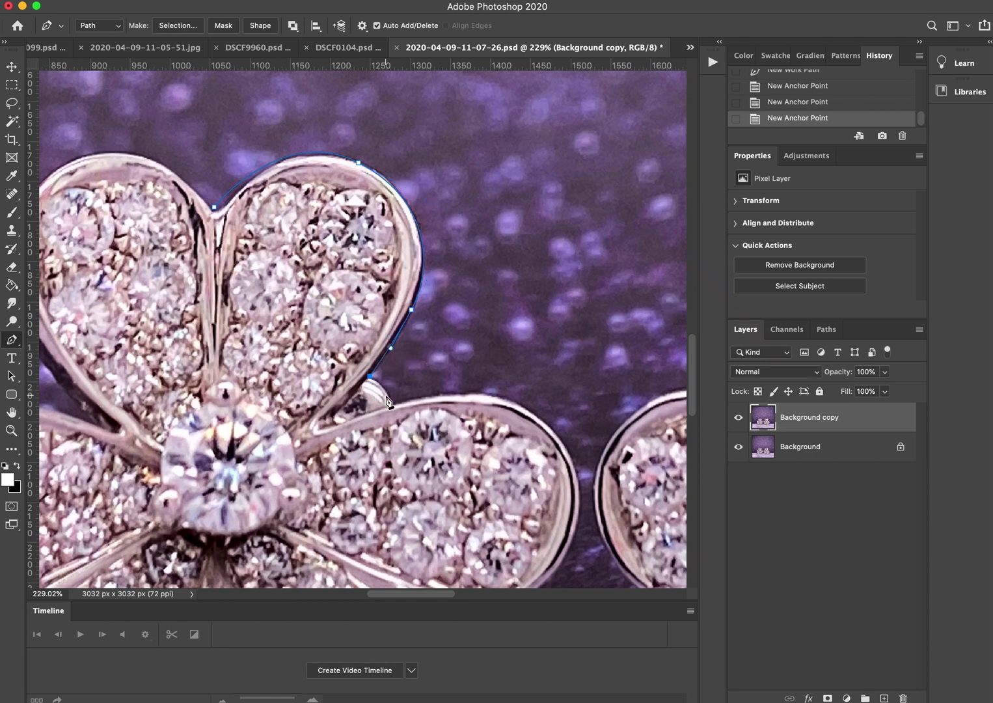
{"action": "left_click_drag", "start_coordinate": [393, 404], "coordinate": [509, 458]}
Continue the path around the right and lower petals, undoing one stray anchor
{"action": "scroll", "coordinate": [418, 401], "scroll_direction": "right", "scroll_amount": 3}
{"action": "scroll", "coordinate": [418, 401], "scroll_direction": "down", "scroll_amount": 2}
{"action": "scroll", "coordinate": [423, 473], "scroll_direction": "down", "scroll_amount": 4}
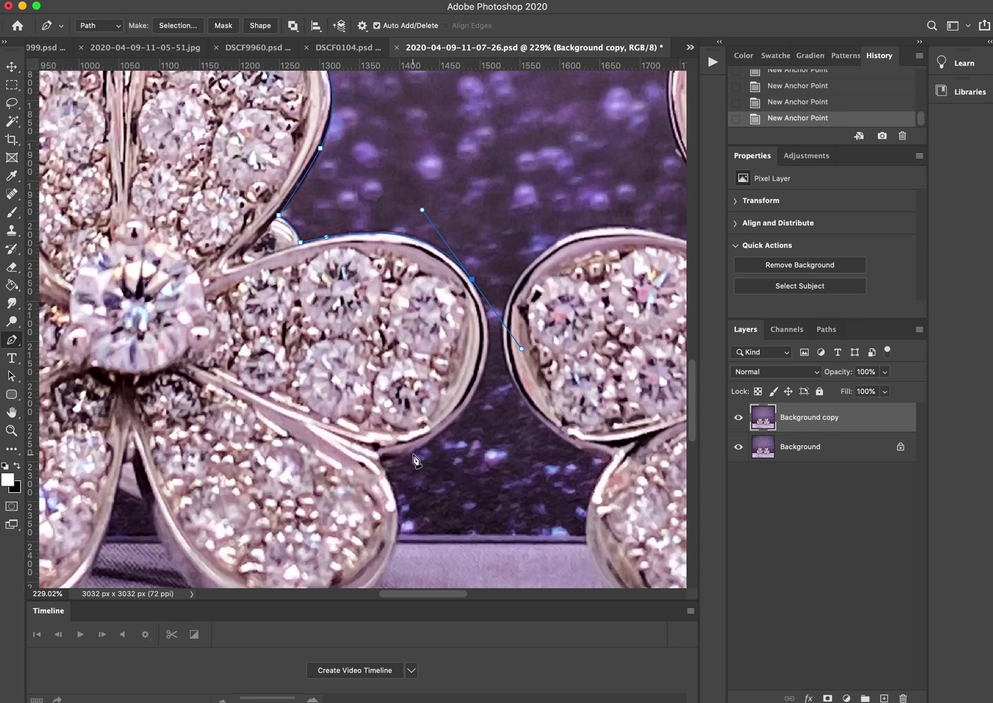
{"action": "left_click_drag", "start_coordinate": [414, 453], "coordinate": [339, 475]}
{"action": "scroll", "coordinate": [391, 456], "scroll_direction": "down", "scroll_amount": 6}
{"action": "left_click_drag", "start_coordinate": [222, 457], "coordinate": [149, 409]}
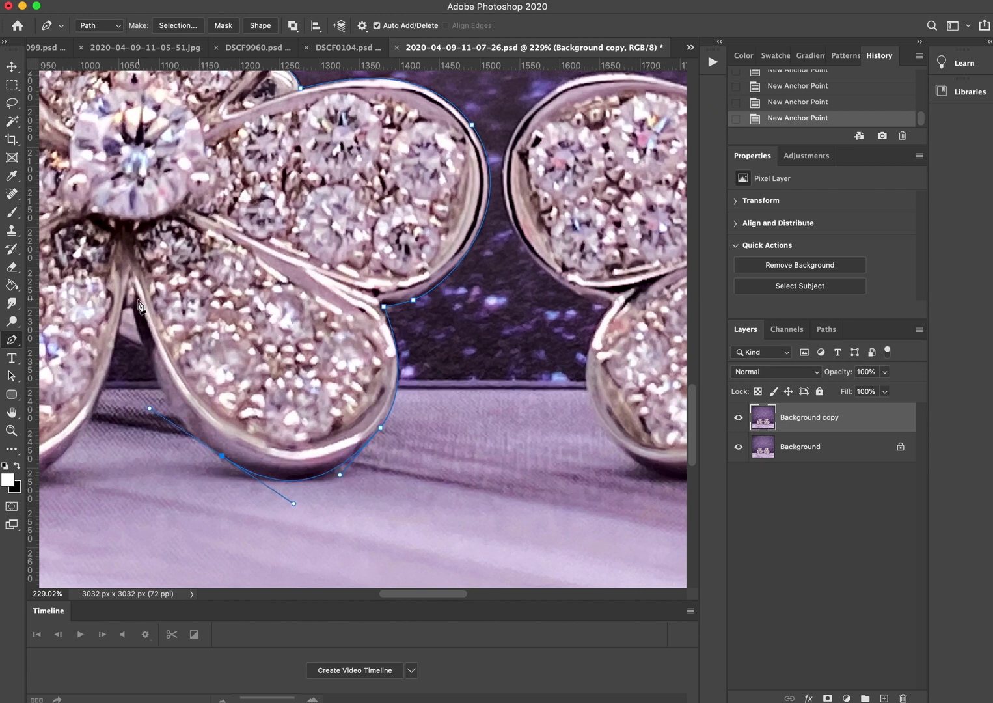
{"action": "left_click_drag", "start_coordinate": [132, 311], "coordinate": [129, 315]}
{"action": "scroll", "coordinate": [129, 317], "scroll_direction": "left", "scroll_amount": 5}
{"action": "scroll", "coordinate": [129, 317], "scroll_direction": "down", "scroll_amount": 2}
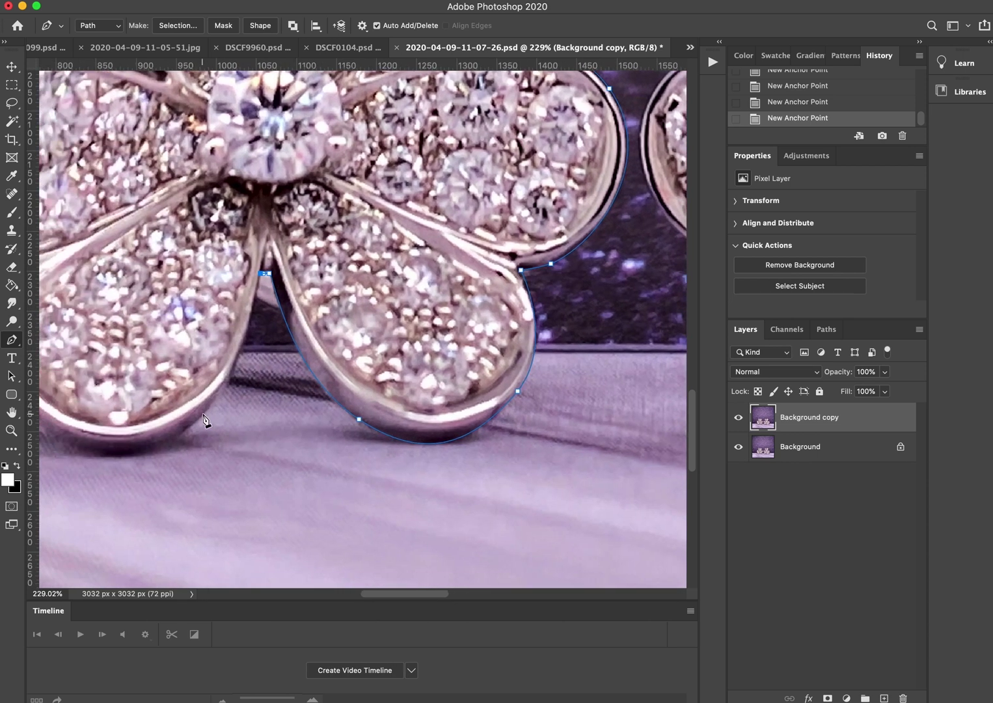
{"action": "left_click_drag", "start_coordinate": [203, 414], "coordinate": [162, 453]}
{"action": "scroll", "coordinate": [164, 459], "scroll_direction": "left", "scroll_amount": 5}
{"action": "scroll", "coordinate": [164, 459], "scroll_direction": "down", "scroll_amount": 1}
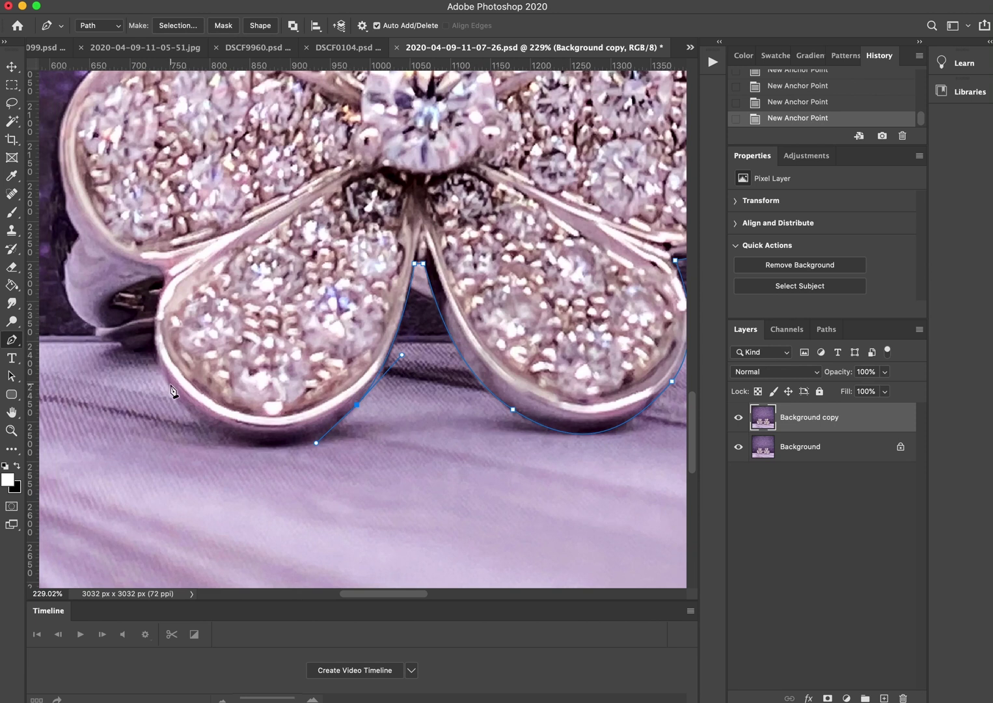
{"action": "left_click_drag", "start_coordinate": [170, 388], "coordinate": [154, 367]}
{"action": "key", "text": "super+z"}
{"action": "scroll", "coordinate": [154, 368], "scroll_direction": "left", "scroll_amount": 5}
{"action": "left_click_drag", "start_coordinate": [215, 304], "coordinate": [221, 246]}
Resume the path up the flower's left side and close it on the first anchor
{"action": "left_click", "coordinate": [215, 309]}
{"action": "left_click_drag", "start_coordinate": [238, 110], "coordinate": [289, 80]}
{"action": "left_click_drag", "start_coordinate": [373, 105], "coordinate": [426, 116]}
{"action": "left_click", "coordinate": [451, 130]}
{"action": "scroll", "coordinate": [386, 206], "scroll_direction": "up", "scroll_amount": 5}
{"action": "left_click_drag", "start_coordinate": [384, 201], "coordinate": [505, 109]}
{"action": "scroll", "coordinate": [372, 175], "scroll_direction": "up", "scroll_amount": 5}
{"action": "left_click", "coordinate": [580, 213]}
{"action": "scroll", "coordinate": [638, 286], "scroll_direction": "right", "scroll_amount": 10}
{"action": "scroll", "coordinate": [640, 290], "scroll_direction": "down", "scroll_amount": 4}
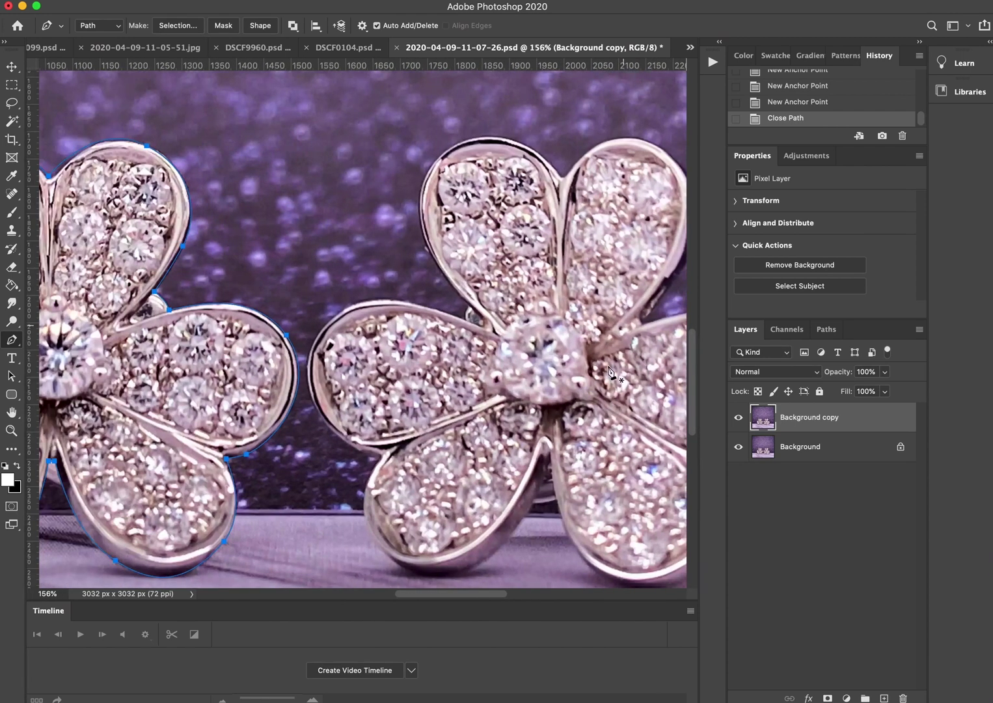
Start the second path on the right flower, tracing its top and right petals
{"action": "left_click", "coordinate": [467, 321]}
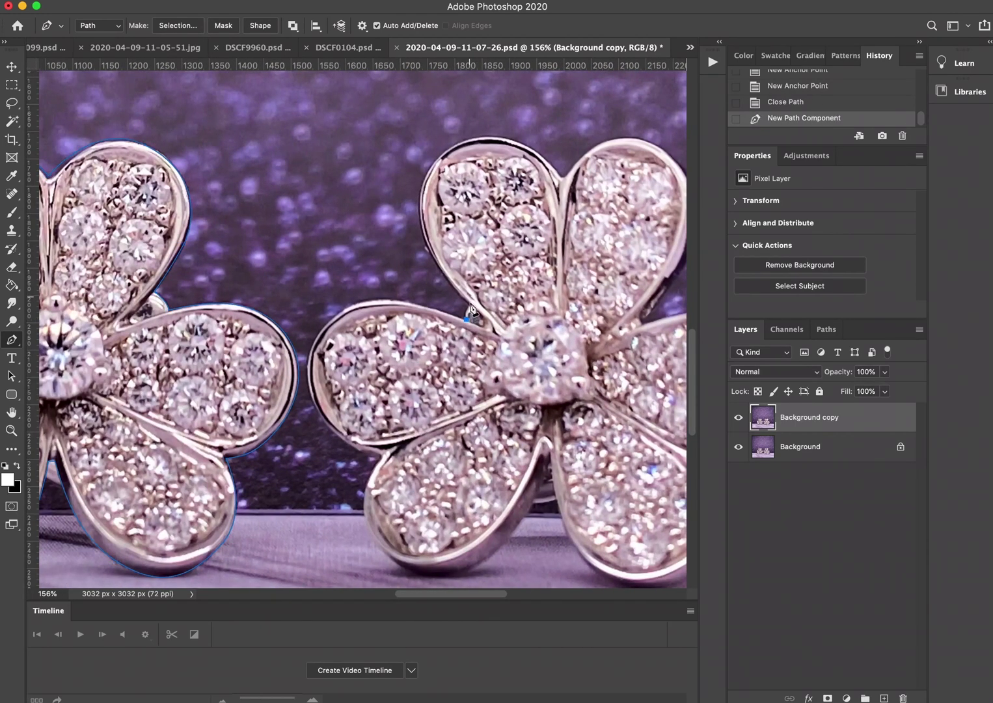
{"action": "mouse_move", "coordinate": [470, 316]}
{"action": "left_mouse_down"}
{"action": "mouse_move", "coordinate": [479, 295]}
{"action": "mouse_move", "coordinate": [463, 293]}
{"action": "left_mouse_up"}
{"action": "left_click", "coordinate": [452, 292]}
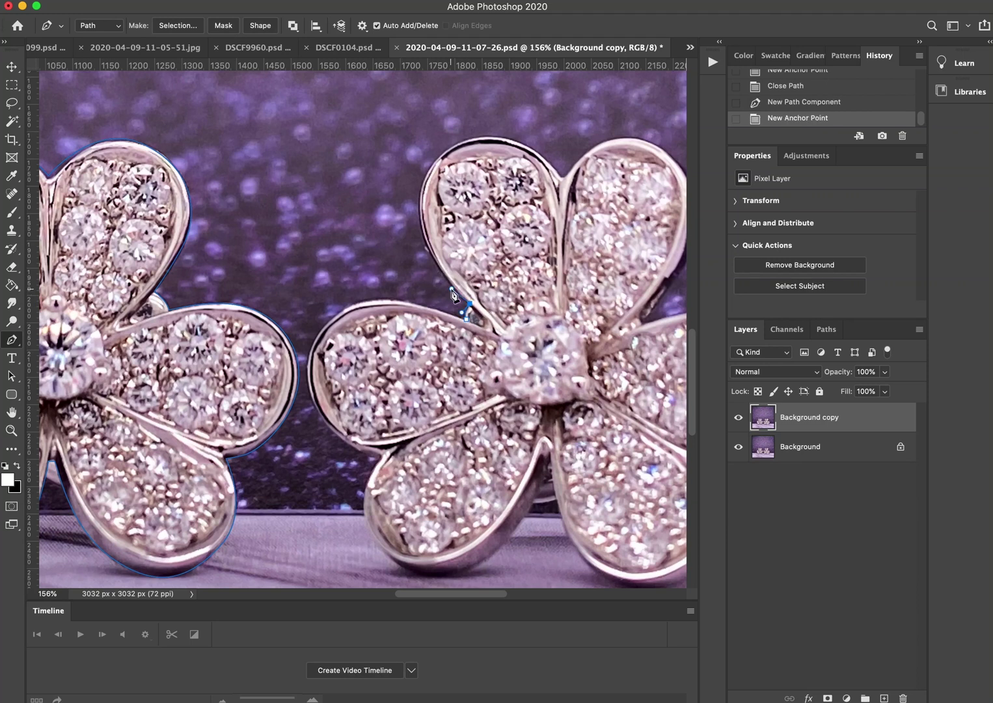
{"action": "scroll", "coordinate": [453, 296], "scroll_direction": "up", "scroll_amount": 5}
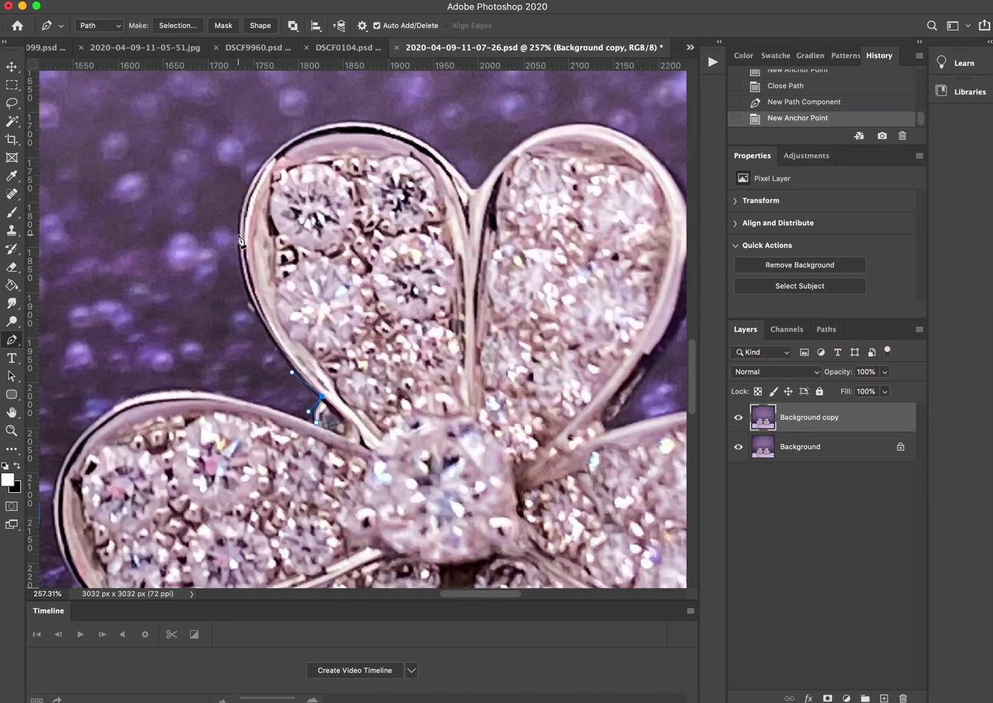
{"action": "left_click_drag", "start_coordinate": [239, 235], "coordinate": [245, 171]}
{"action": "left_click_drag", "start_coordinate": [343, 123], "coordinate": [400, 116]}
{"action": "left_click_drag", "start_coordinate": [472, 189], "coordinate": [512, 146]}
{"action": "left_click_drag", "start_coordinate": [624, 133], "coordinate": [614, 158]}
{"action": "left_click_drag", "start_coordinate": [641, 278], "coordinate": [626, 336]}
{"action": "left_click", "coordinate": [550, 427]}
Trace the path around the ring and along its lower edge under the bottom petal
{"action": "scroll", "coordinate": [555, 425], "scroll_direction": "right", "scroll_amount": 5}
{"action": "left_click_drag", "start_coordinate": [500, 423], "coordinate": [563, 488]}
{"action": "scroll", "coordinate": [563, 488], "scroll_direction": "down", "scroll_amount": 5}
{"action": "left_click", "coordinate": [526, 270]}
{"action": "left_click_drag", "start_coordinate": [577, 403], "coordinate": [471, 477]}
{"action": "left_click", "coordinate": [555, 471]}
{"action": "left_click", "coordinate": [555, 487]}
{"action": "left_click", "coordinate": [526, 500]}
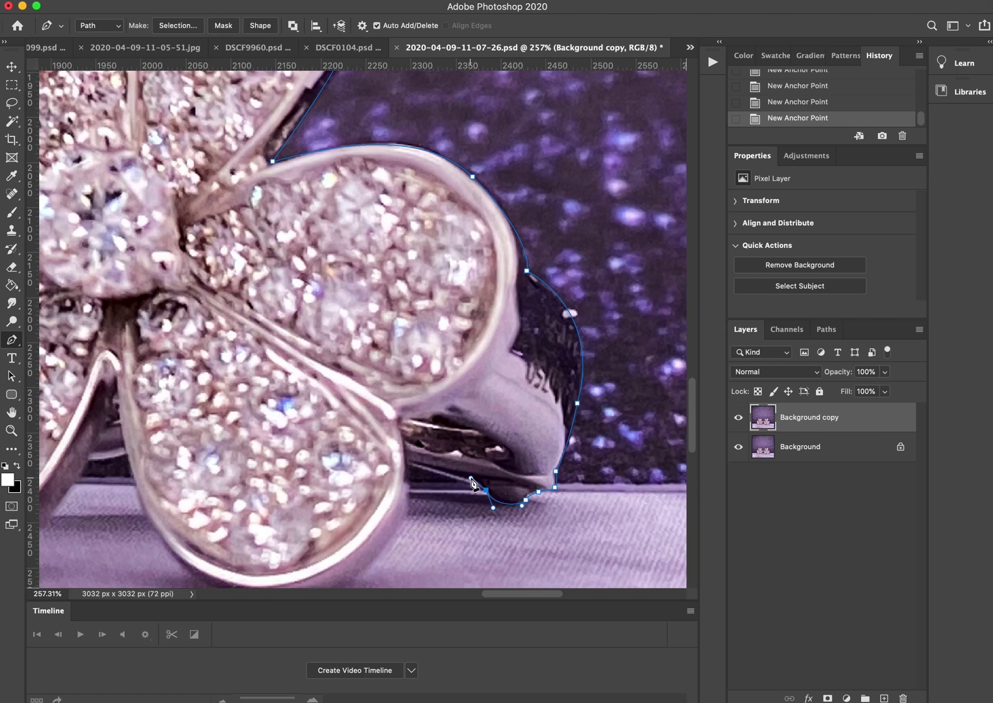
{"action": "left_click", "coordinate": [411, 466]}
{"action": "left_click_drag", "start_coordinate": [394, 536], "coordinate": [280, 545]}
{"action": "scroll", "coordinate": [381, 563], "scroll_direction": "down", "scroll_amount": 2}
{"action": "scroll", "coordinate": [380, 563], "scroll_direction": "left", "scroll_amount": 3}
Carry the path up the left petals, close it at the start, and zoom out
{"action": "left_click", "coordinate": [231, 391]}
{"action": "left_click_drag", "start_coordinate": [192, 395], "coordinate": [173, 425]}
{"action": "scroll", "coordinate": [173, 430], "scroll_direction": "down", "scroll_amount": 2}
{"action": "scroll", "coordinate": [173, 429], "scroll_direction": "left", "scroll_amount": 5}
{"action": "left_click_drag", "start_coordinate": [262, 448], "coordinate": [172, 447]}
{"action": "left_click_drag", "start_coordinate": [140, 313], "coordinate": [127, 175]}
{"action": "scroll", "coordinate": [159, 264], "scroll_direction": "up", "scroll_amount": 4}
{"action": "scroll", "coordinate": [160, 263], "scroll_direction": "left", "scroll_amount": 2}
{"action": "left_click", "coordinate": [133, 259]}
{"action": "left_click_drag", "start_coordinate": [225, 124], "coordinate": [263, 119]}
{"action": "left_click_drag", "start_coordinate": [397, 155], "coordinate": [431, 176]}
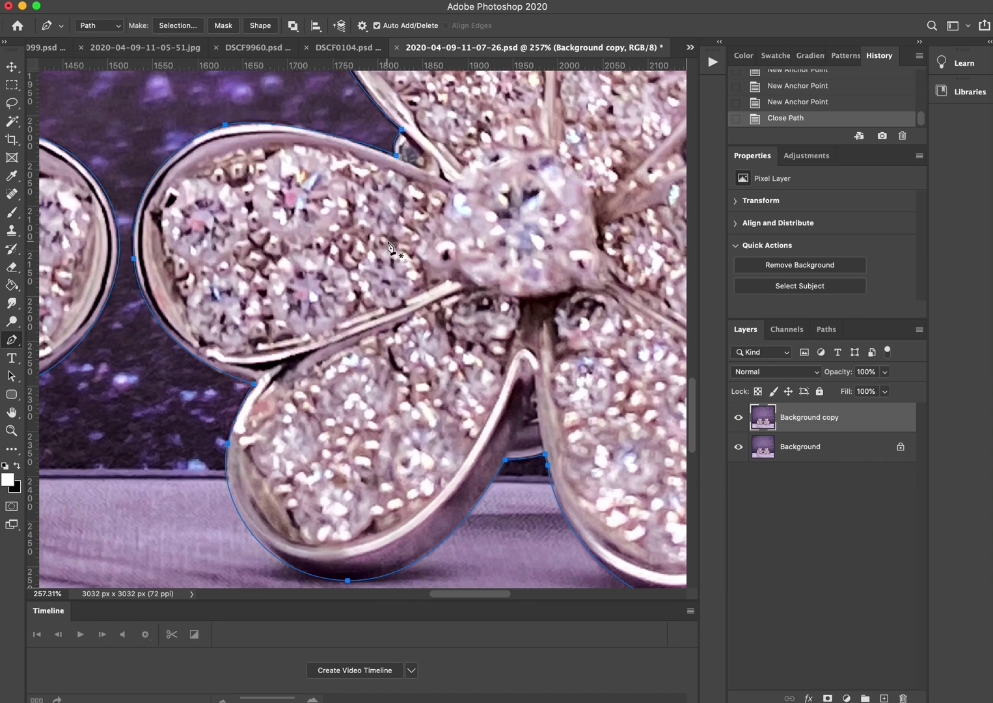
{"action": "scroll", "coordinate": [389, 246], "scroll_direction": "down", "scroll_amount": 8}
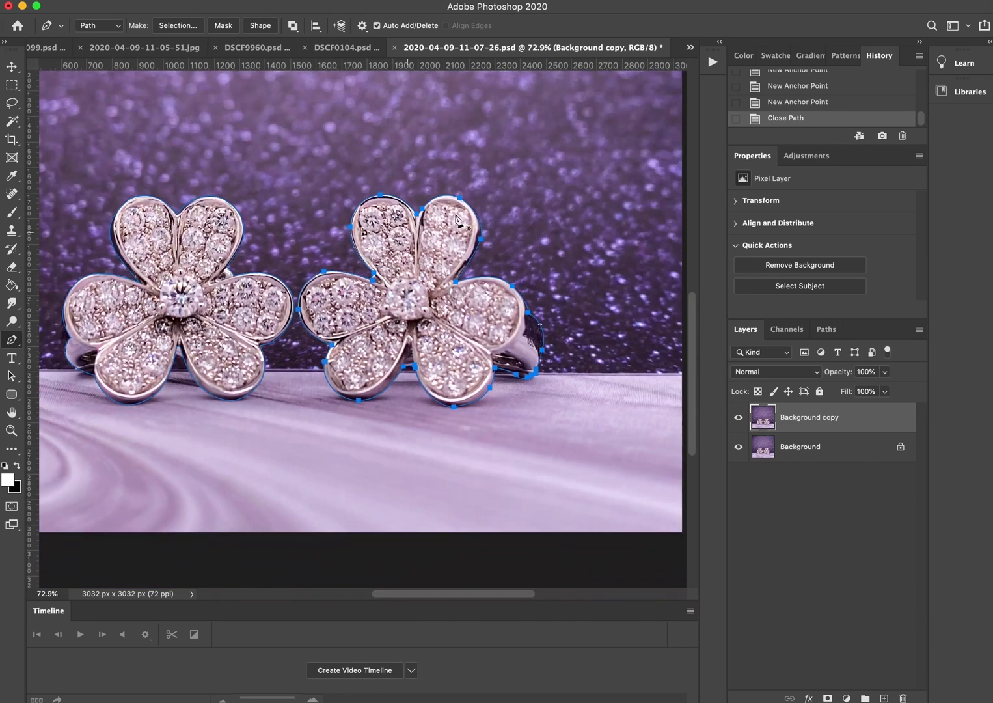
{"action": "scroll", "coordinate": [359, 254], "scroll_direction": "down", "scroll_amount": 2}
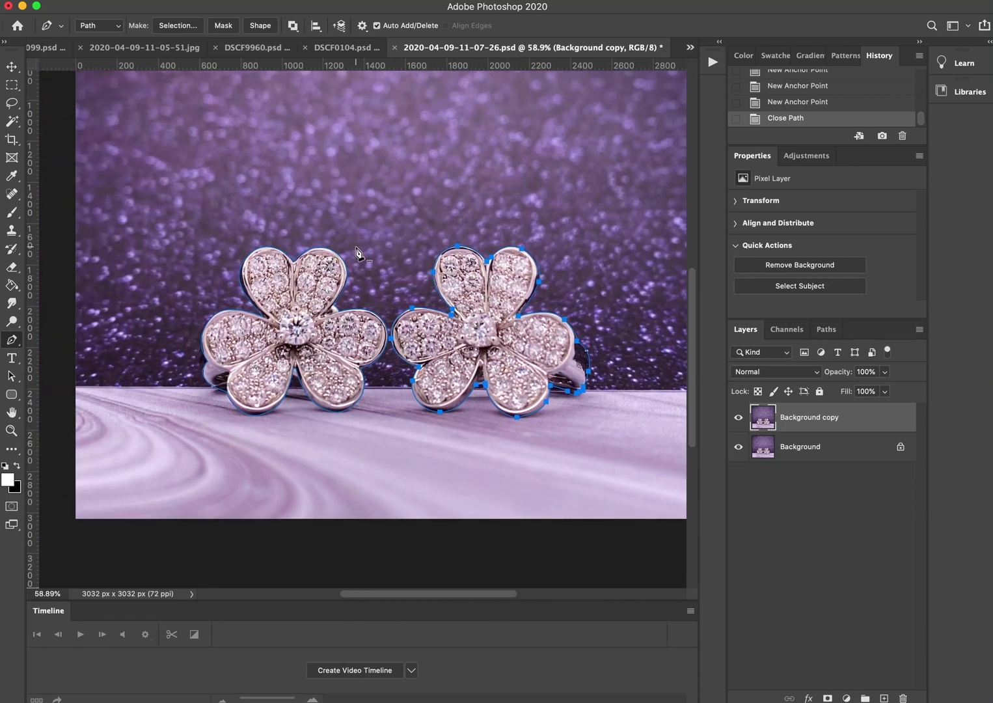
Load the work path as a selection and copy the earrings onto a new Layer 1
{"action": "left_click", "coordinate": [826, 331]}
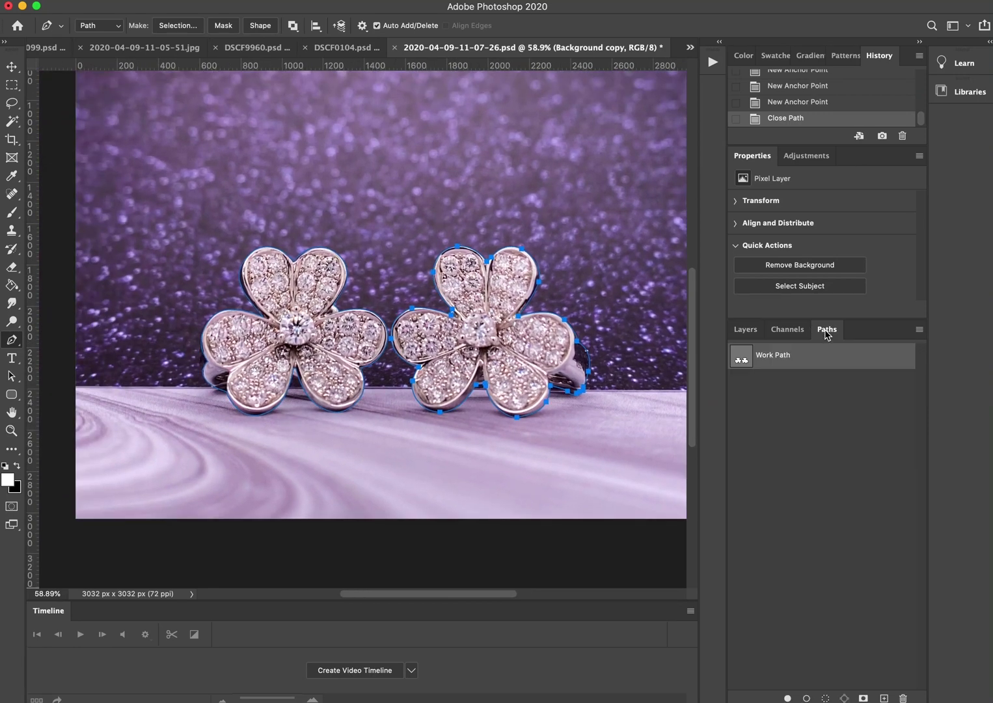
{"action": "left_click", "coordinate": [742, 362], "text": "super"}
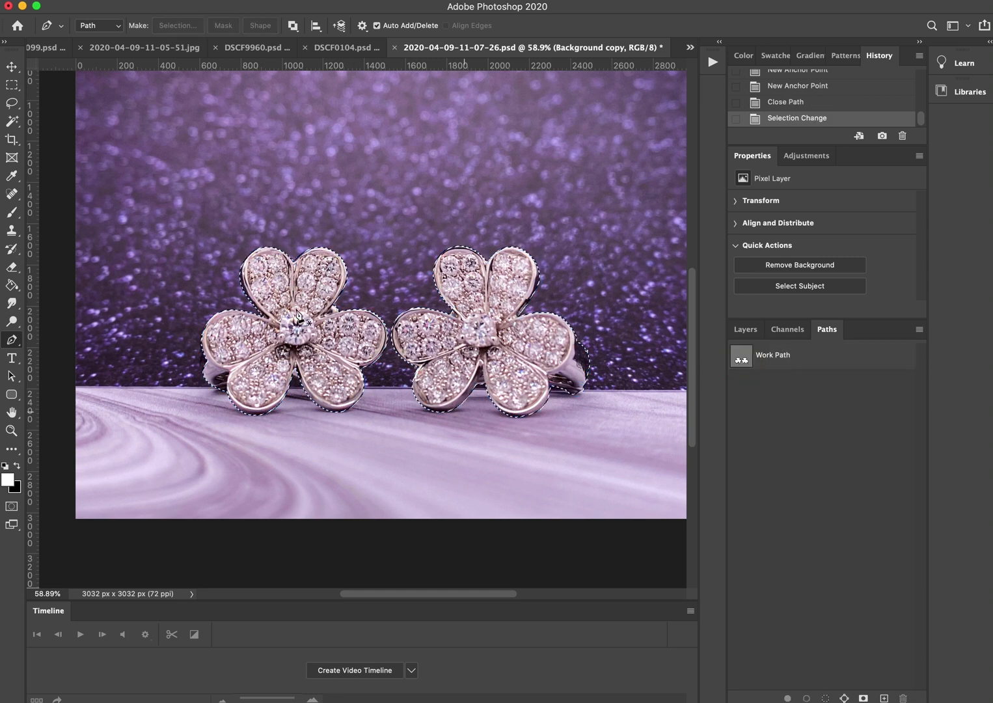
{"action": "left_click", "coordinate": [747, 330]}
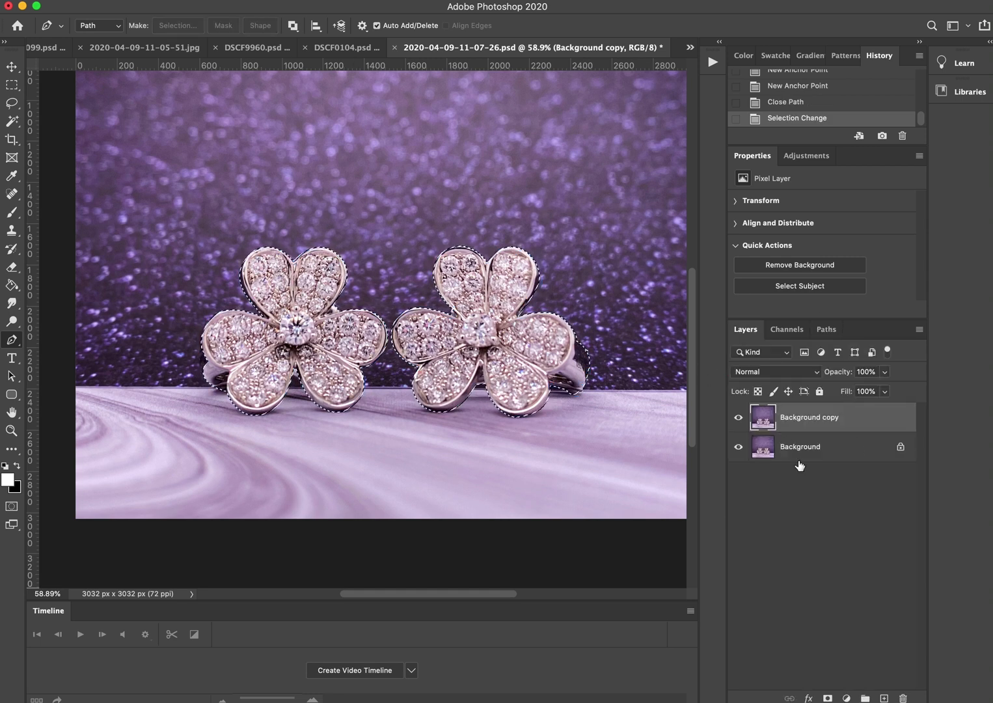
{"action": "key", "text": "super+j"}
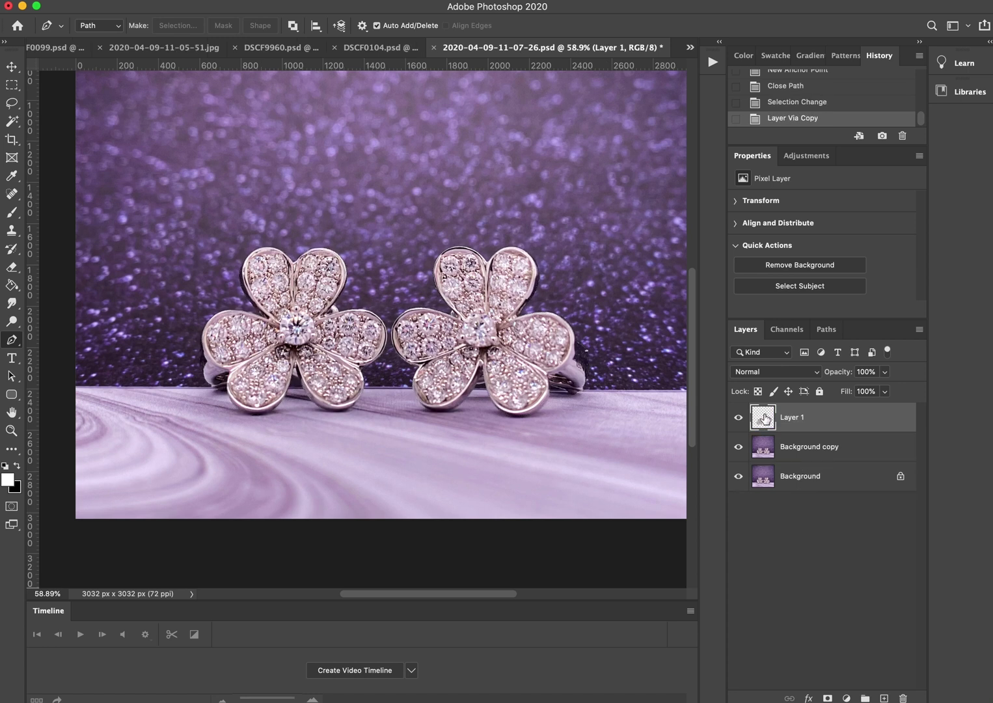
Hide Background copy and Background to check the cutout, then show both again
{"action": "left_click", "coordinate": [738, 448]}
{"action": "left_click", "coordinate": [738, 475]}
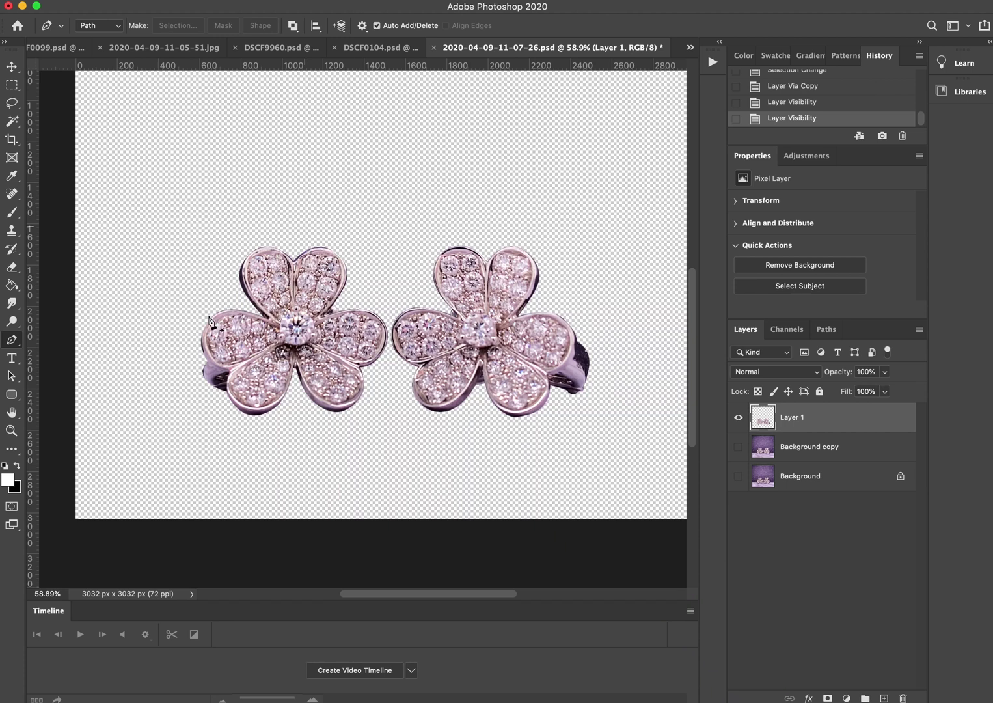
{"action": "left_click", "coordinate": [739, 448]}
{"action": "left_click", "coordinate": [738, 446]}
{"action": "left_click", "coordinate": [739, 447]}
{"action": "left_click", "coordinate": [738, 476]}
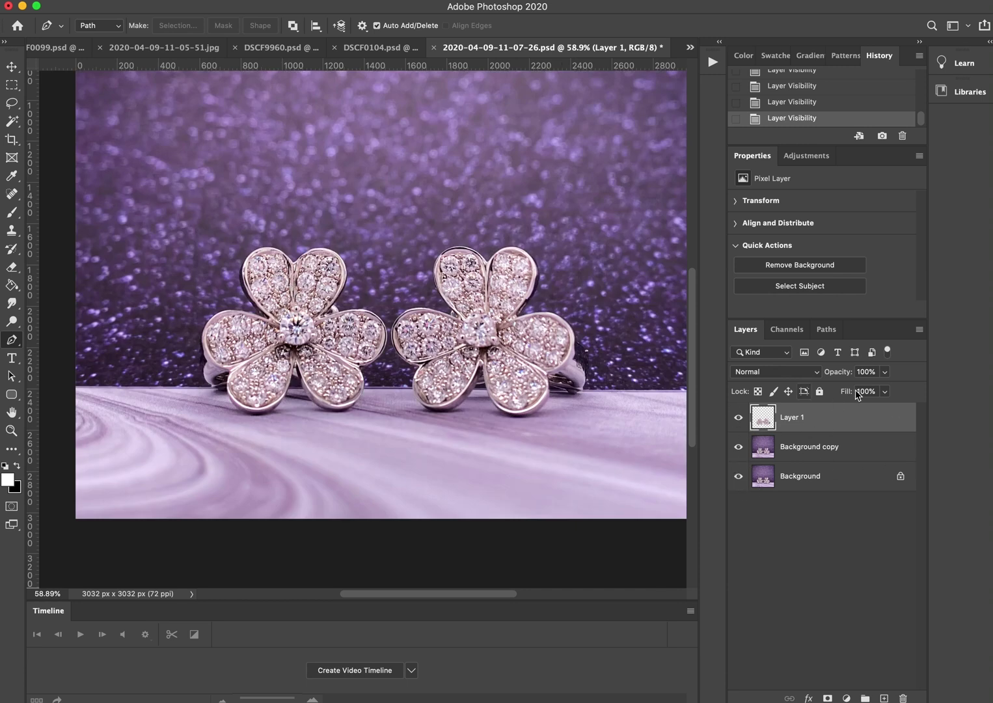
{"action": "scroll", "coordinate": [544, 333], "scroll_direction": "down", "scroll_amount": 2}
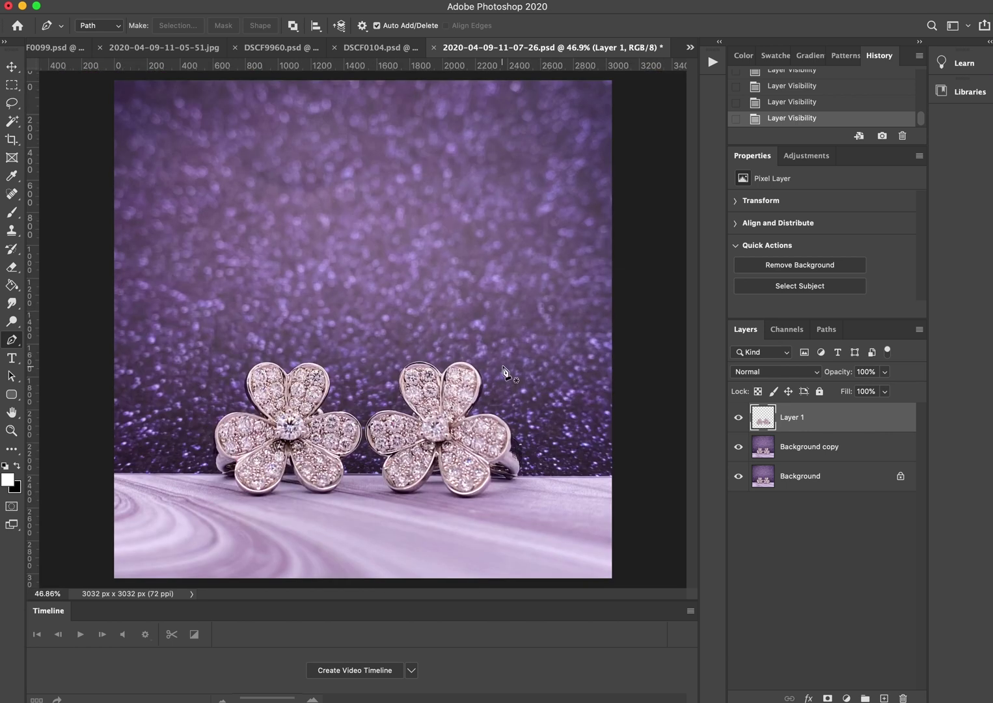
{"action": "scroll", "coordinate": [504, 373], "scroll_direction": "up", "scroll_amount": 1}
{"action": "scroll", "coordinate": [504, 373], "scroll_direction": "up", "scroll_amount": 2}
{"action": "scroll", "coordinate": [511, 455], "scroll_direction": "up", "scroll_amount": 1}
{"action": "scroll", "coordinate": [511, 456], "scroll_direction": "down", "scroll_amount": 1}
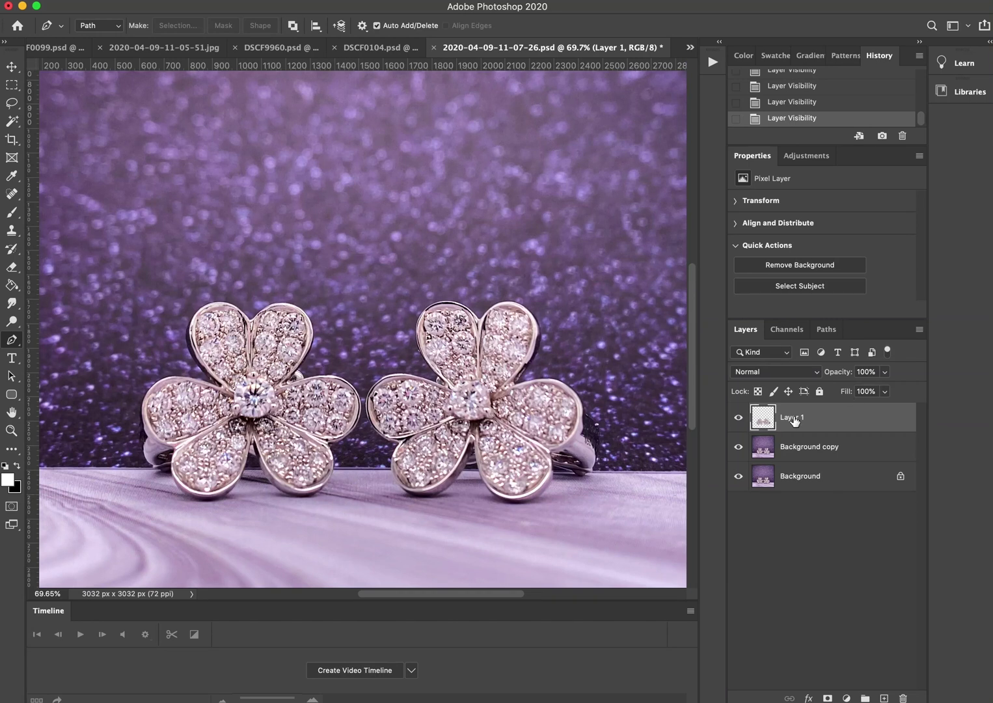
In Hue/Saturation (Cmd+U), lower the Reds saturation to about -60
{"action": "key", "text": "super+u"}
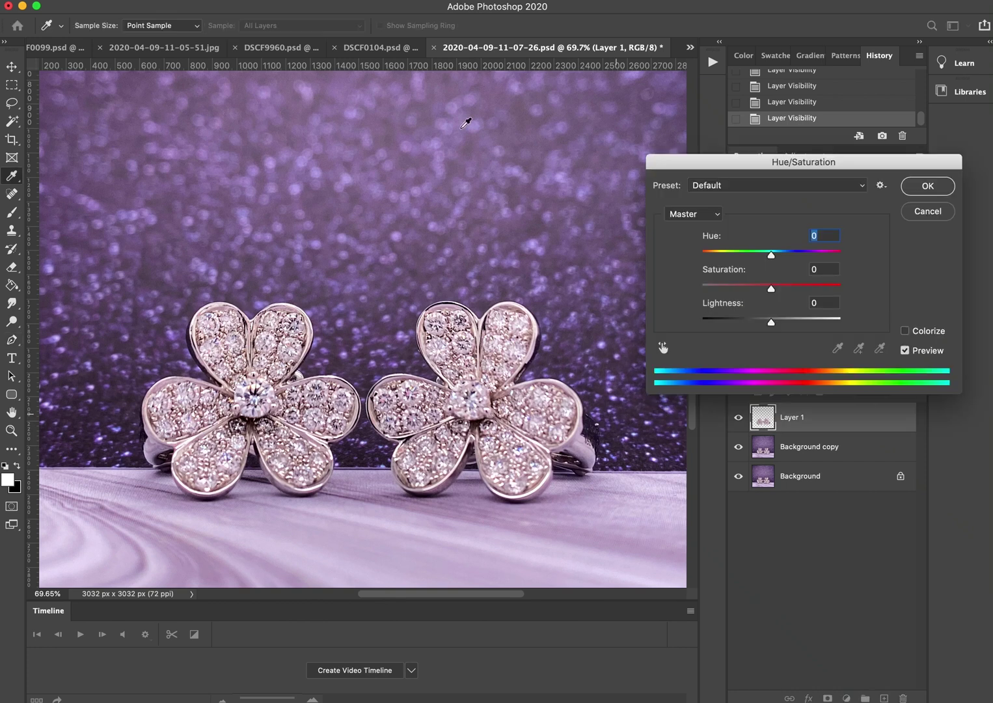
{"action": "left_click_drag", "start_coordinate": [734, 171], "coordinate": [699, 149]}
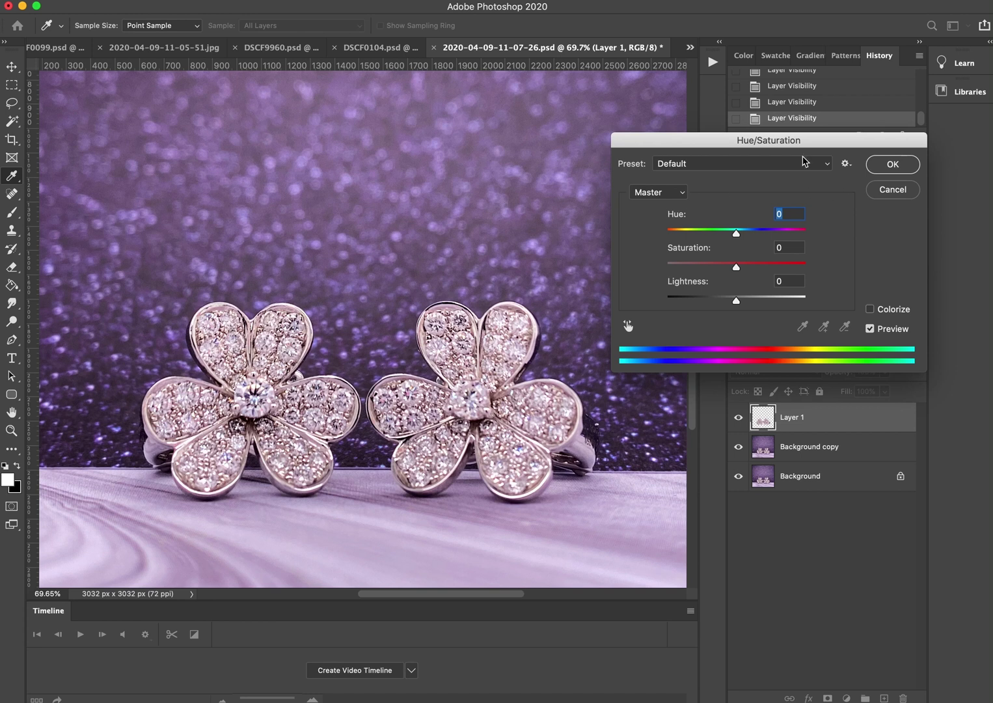
{"action": "left_click", "coordinate": [680, 193]}
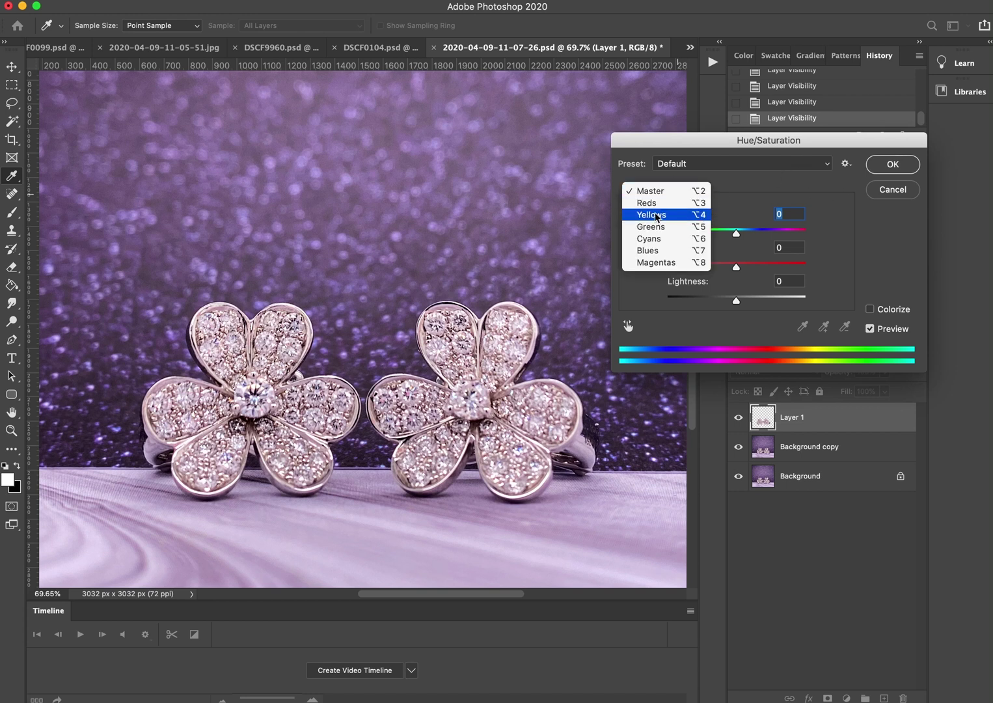
{"action": "left_click", "coordinate": [658, 203]}
{"action": "left_click", "coordinate": [681, 267]}
{"action": "mouse_move", "coordinate": [681, 270]}
{"action": "left_mouse_down"}
{"action": "mouse_move", "coordinate": [740, 271]}
{"action": "mouse_move", "coordinate": [630, 272]}
{"action": "mouse_move", "coordinate": [725, 264]}
{"action": "mouse_move", "coordinate": [685, 273]}
{"action": "mouse_move", "coordinate": [696, 272]}
{"action": "left_mouse_up"}
{"action": "left_click", "coordinate": [670, 193]}
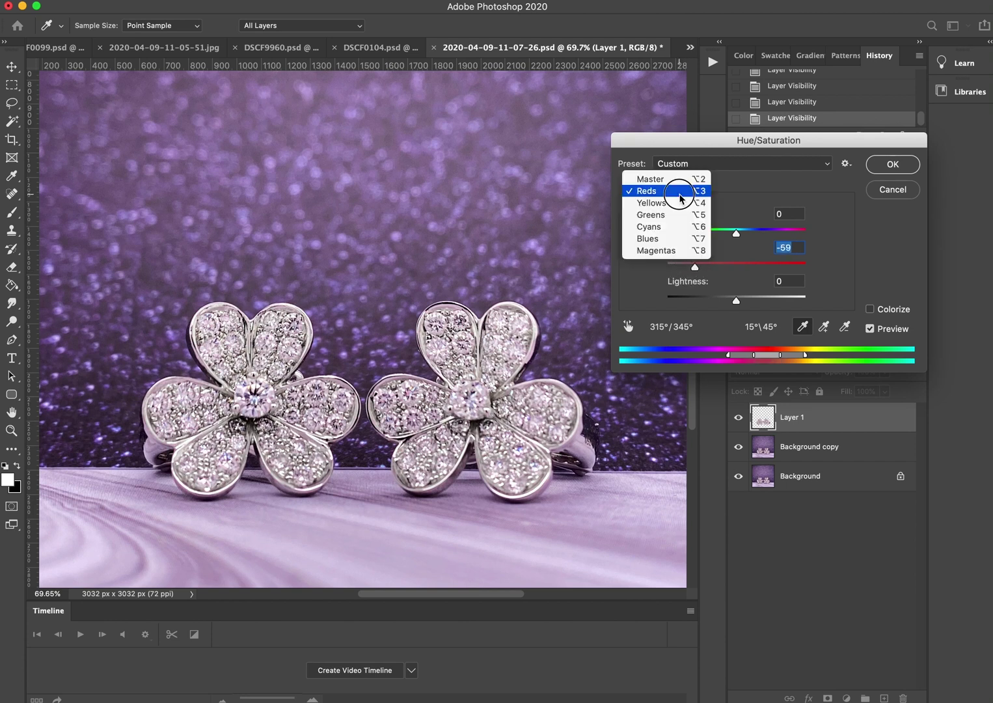
{"action": "left_click", "coordinate": [665, 254]}
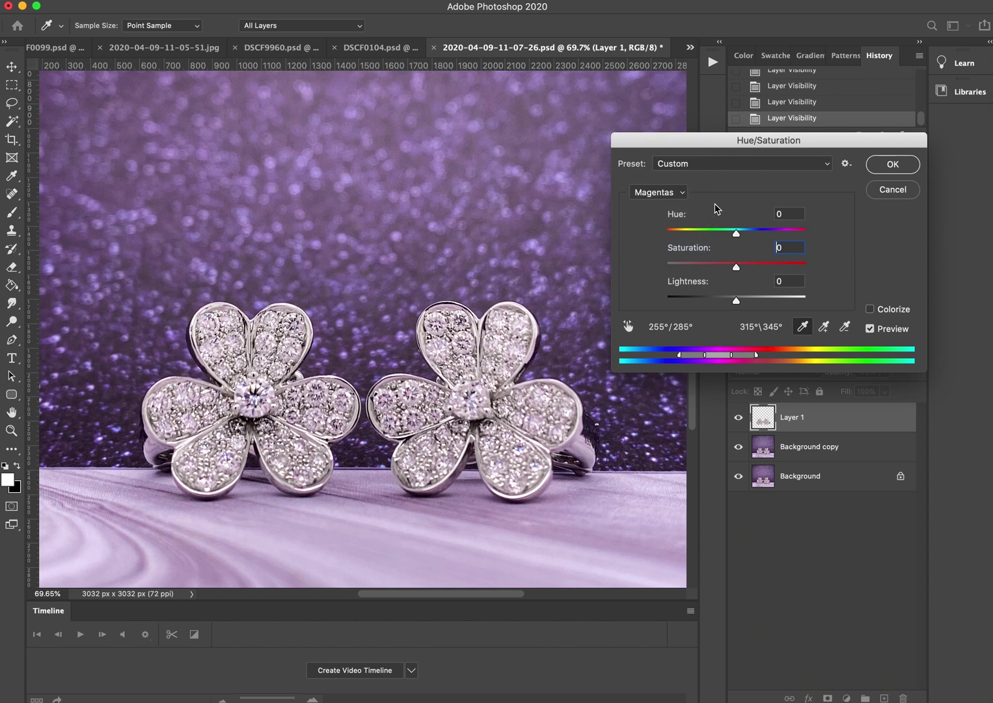
{"action": "left_click", "coordinate": [682, 194]}
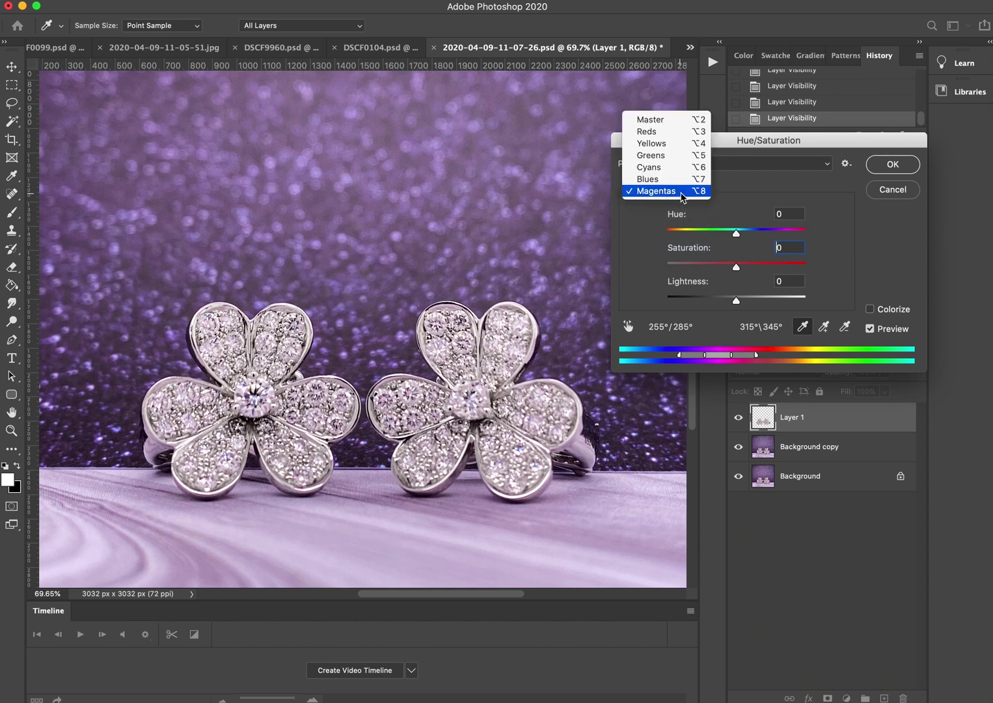
{"action": "left_click", "coordinate": [683, 135]}
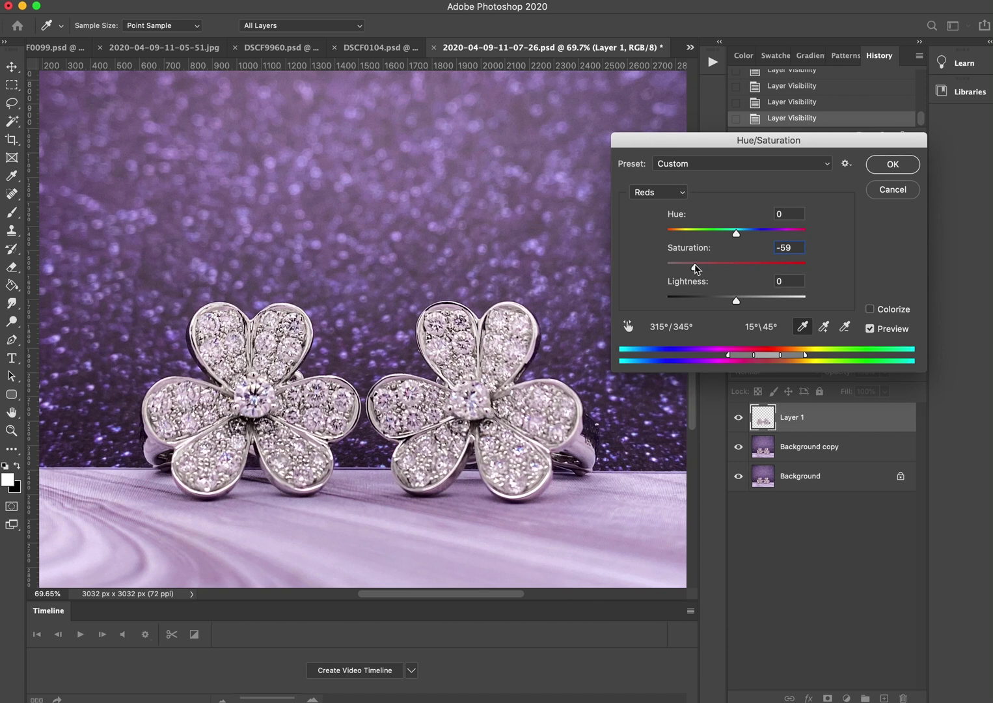
{"action": "mouse_move", "coordinate": [697, 269]}
{"action": "left_mouse_down"}
{"action": "mouse_move", "coordinate": [714, 269]}
{"action": "mouse_move", "coordinate": [701, 274]}
{"action": "left_mouse_up"}
Reduce the Magentas saturation to -73
{"action": "left_click", "coordinate": [659, 192]}
{"action": "left_click", "coordinate": [670, 253]}
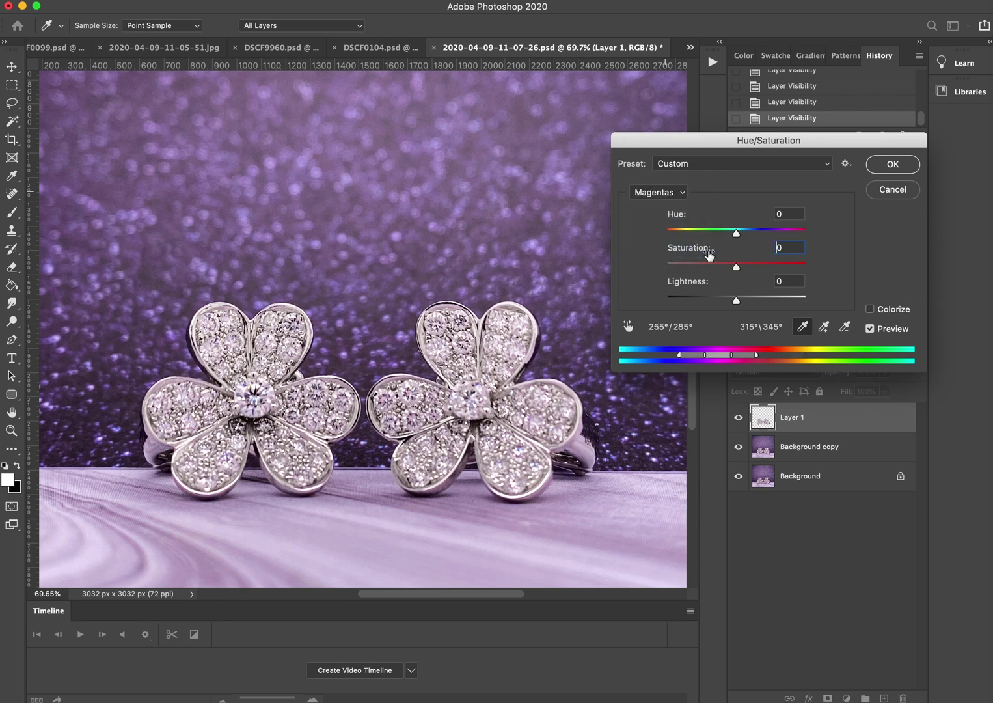
{"action": "left_click", "coordinate": [695, 268]}
{"action": "left_click_drag", "start_coordinate": [704, 268], "coordinate": [694, 269]}
{"action": "left_click", "coordinate": [671, 195]}
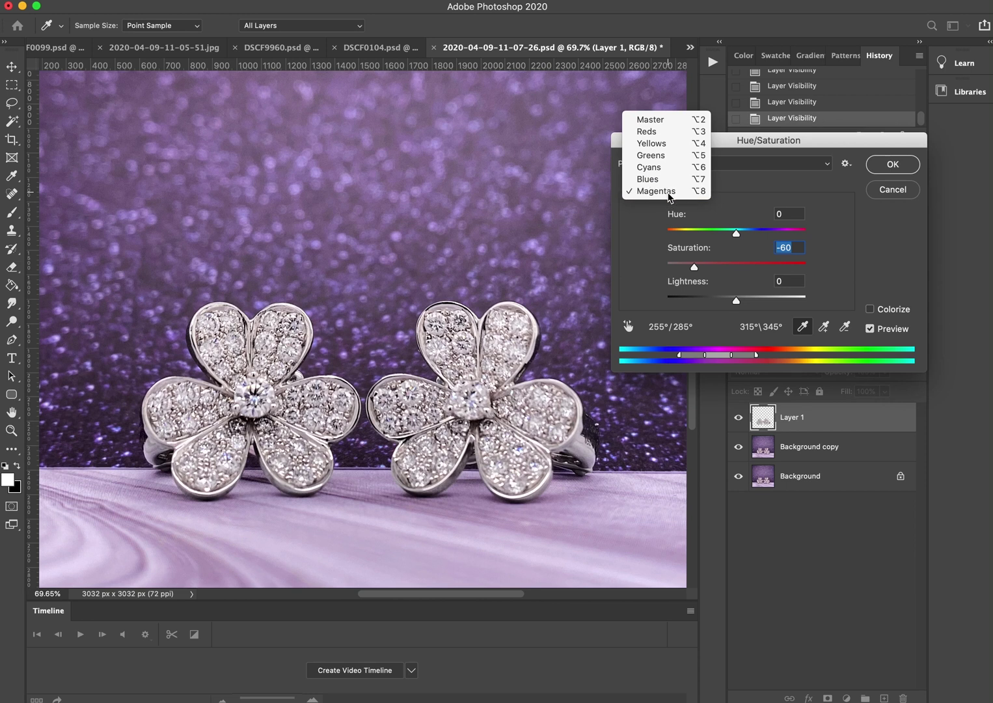
{"action": "left_click", "coordinate": [669, 193]}
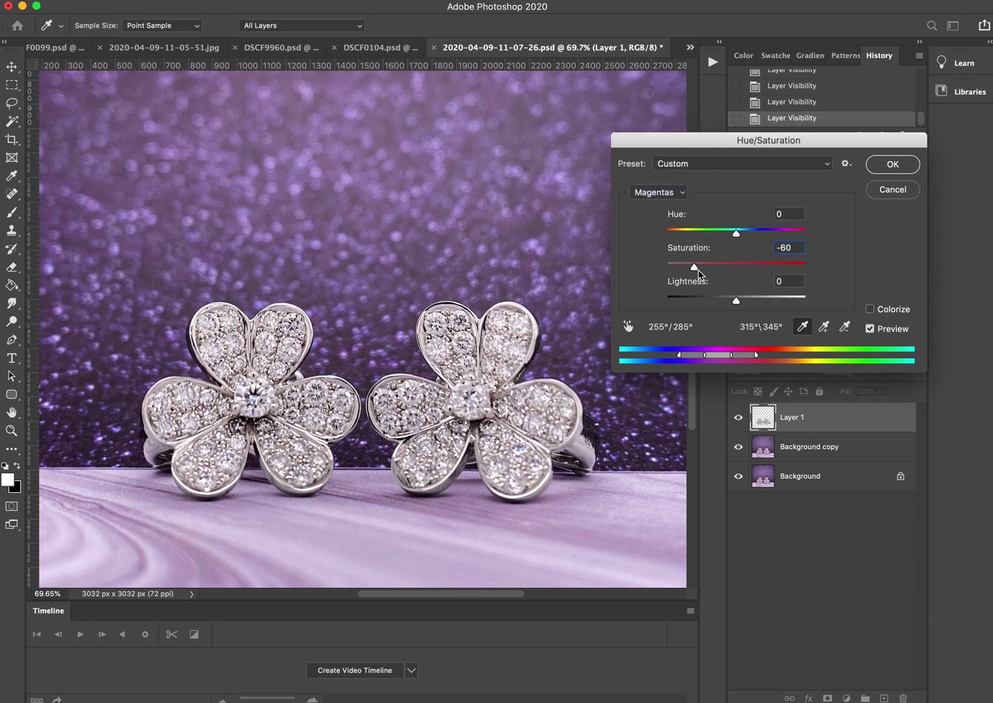
{"action": "mouse_move", "coordinate": [694, 267]}
{"action": "left_mouse_down"}
{"action": "mouse_move", "coordinate": [864, 266]}
{"action": "mouse_move", "coordinate": [685, 268]}
{"action": "left_mouse_up"}
{"action": "left_click", "coordinate": [892, 165]}
{"action": "key", "text": "p"}
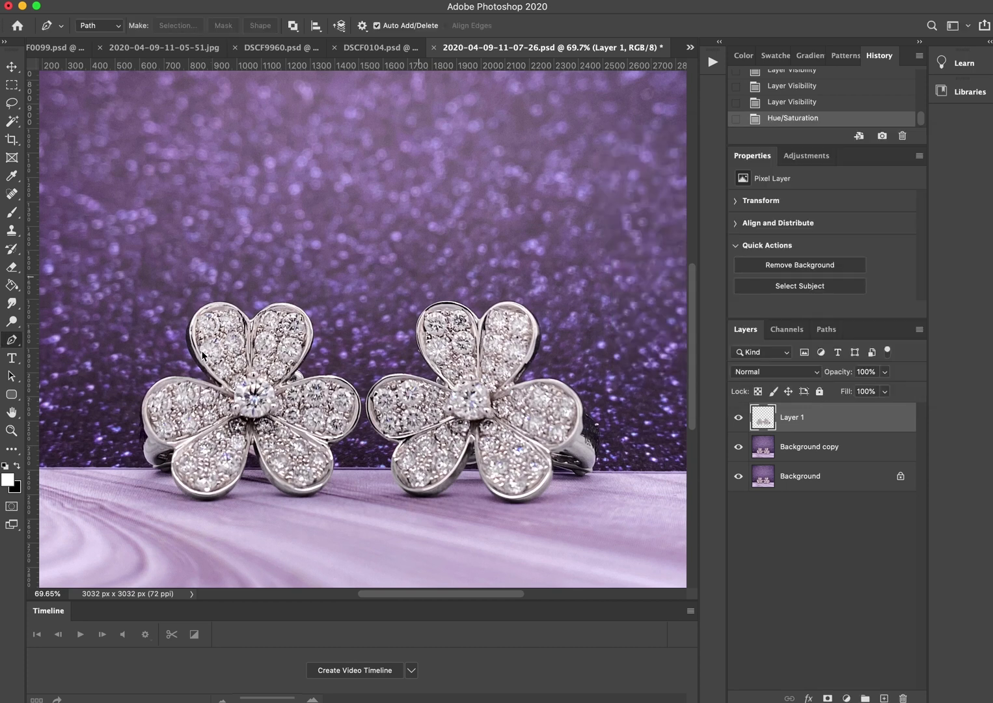
{"action": "scroll", "coordinate": [185, 367], "scroll_direction": "down", "scroll_amount": 2}
{"action": "scroll", "coordinate": [185, 366], "scroll_direction": "down", "scroll_amount": 1}
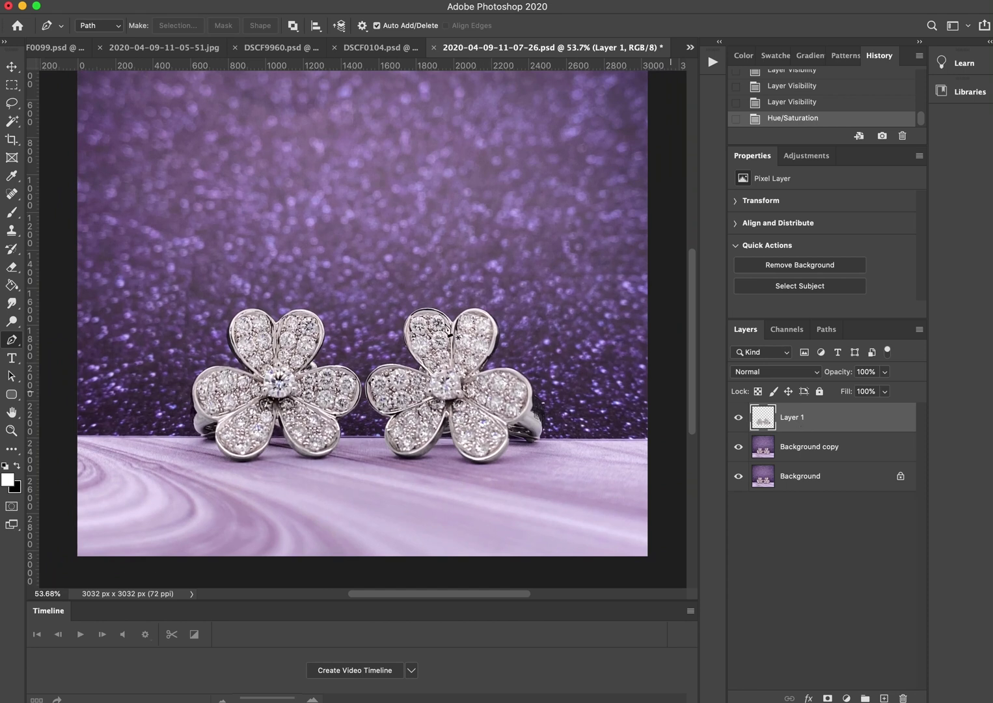
{"action": "left_click", "coordinate": [738, 418]}
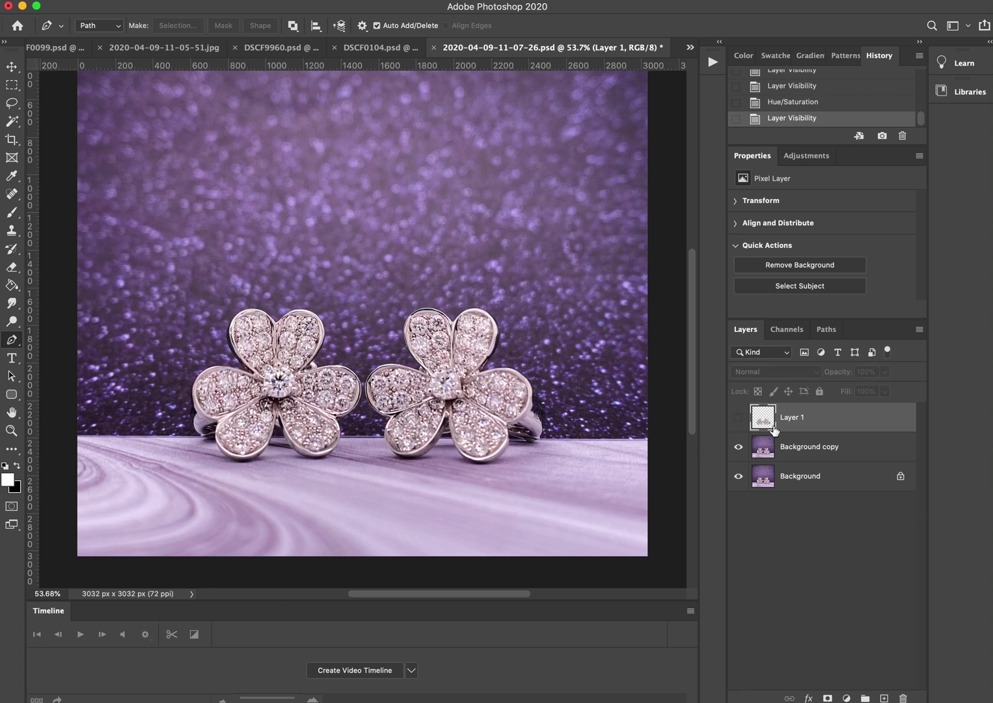
{"action": "left_click", "coordinate": [738, 418]}
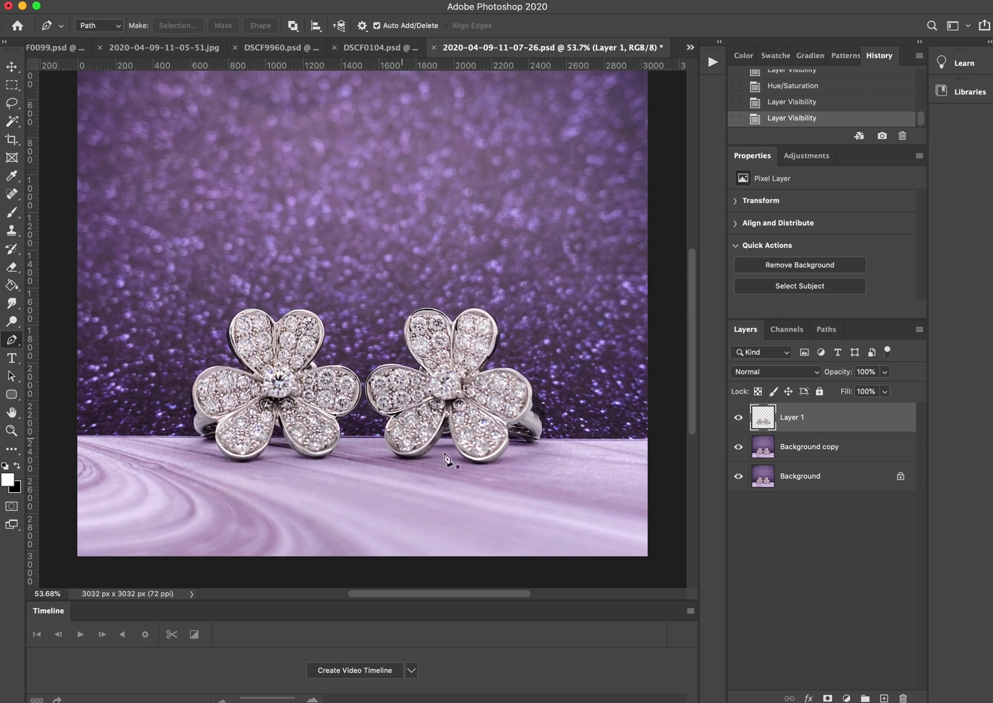
{"action": "scroll", "coordinate": [300, 369], "scroll_direction": "up", "scroll_amount": 4}
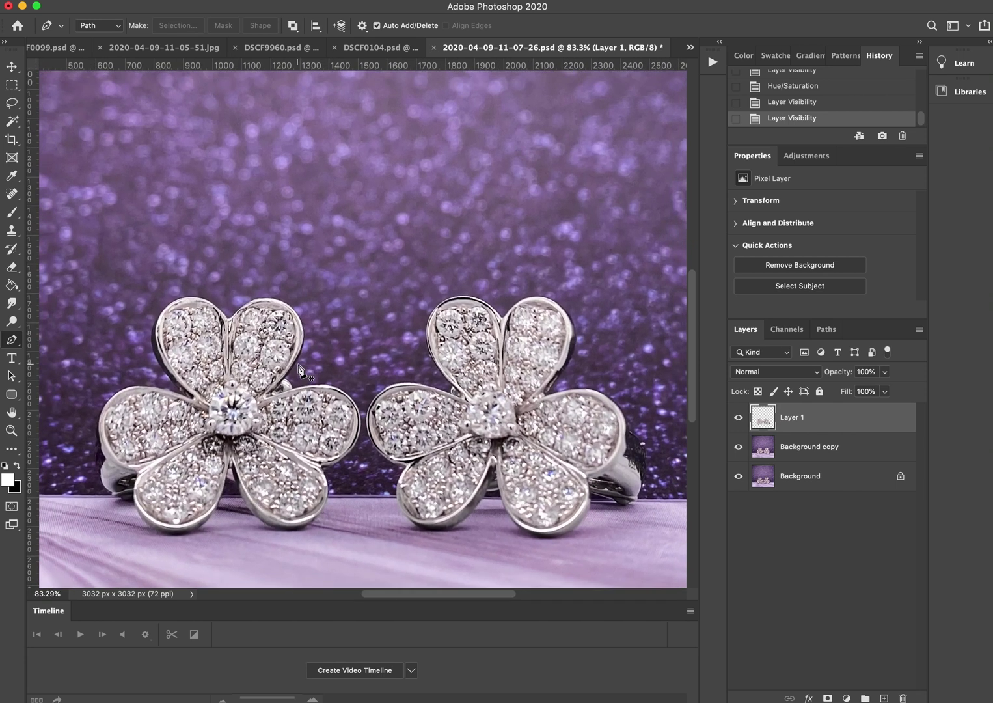
{"action": "scroll", "coordinate": [300, 369], "scroll_direction": "down", "scroll_amount": 2}
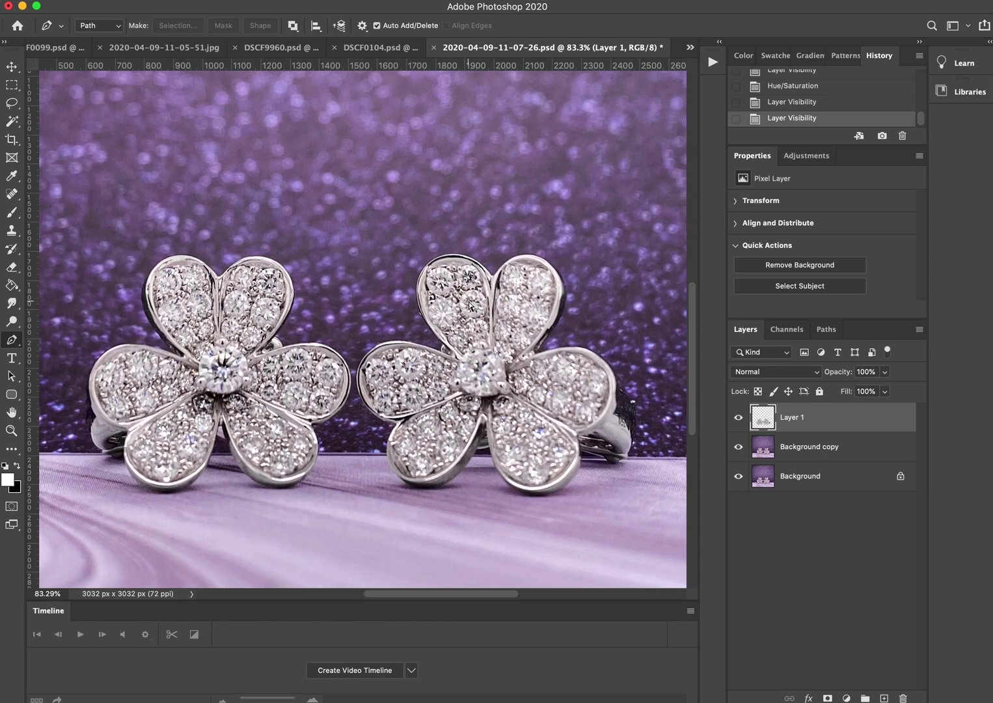
Set the Levels input sliders on Layer 1 to 32, 0.97 and 227 and apply
{"action": "key", "text": "super+l"}
{"action": "left_click_drag", "start_coordinate": [578, 92], "coordinate": [691, 86]}
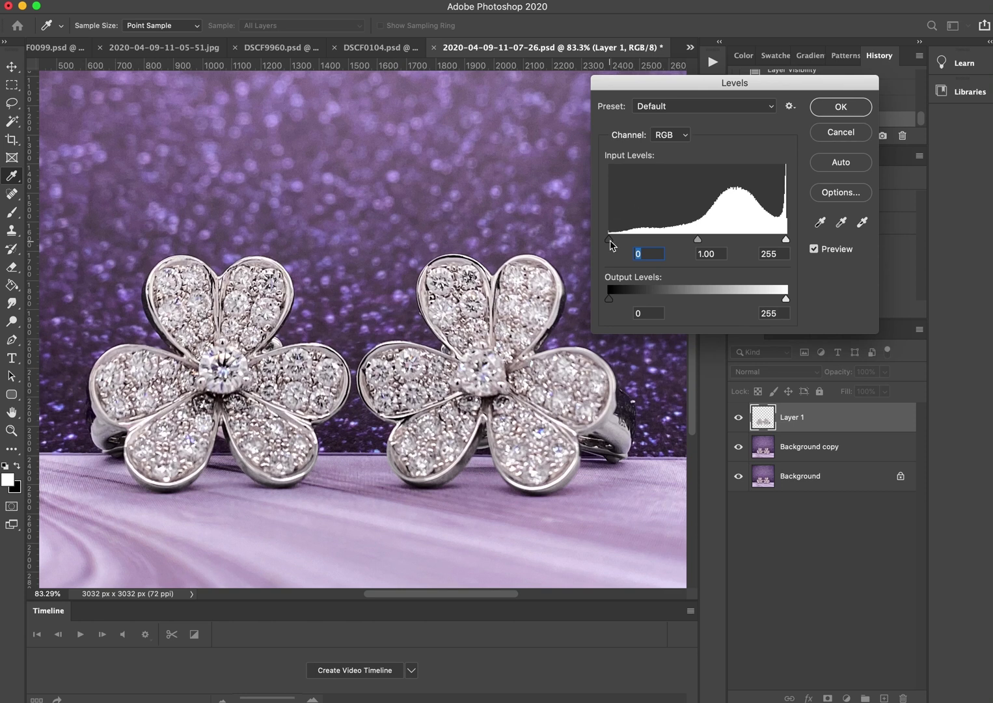
{"action": "left_click_drag", "start_coordinate": [610, 245], "coordinate": [572, 239]}
{"action": "left_click_drag", "start_coordinate": [786, 239], "coordinate": [814, 244]}
{"action": "mouse_move", "coordinate": [699, 244]}
{"action": "left_mouse_down"}
{"action": "mouse_move", "coordinate": [751, 246]}
{"action": "mouse_move", "coordinate": [675, 249]}
{"action": "mouse_move", "coordinate": [703, 246]}
{"action": "left_mouse_up"}
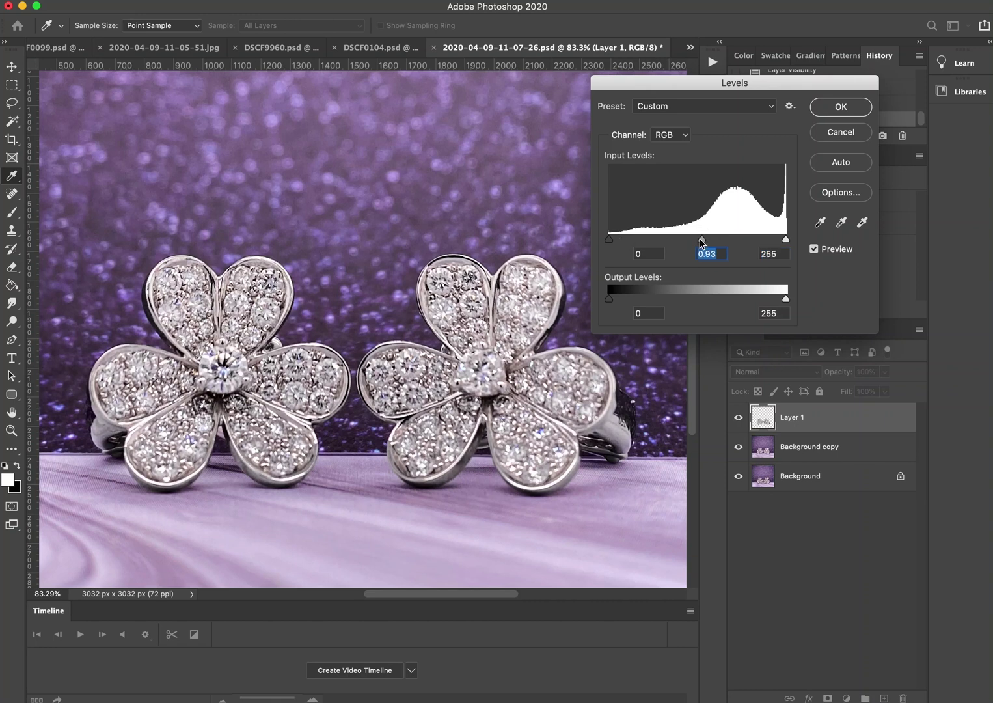
{"action": "left_click_drag", "start_coordinate": [607, 241], "coordinate": [630, 242]}
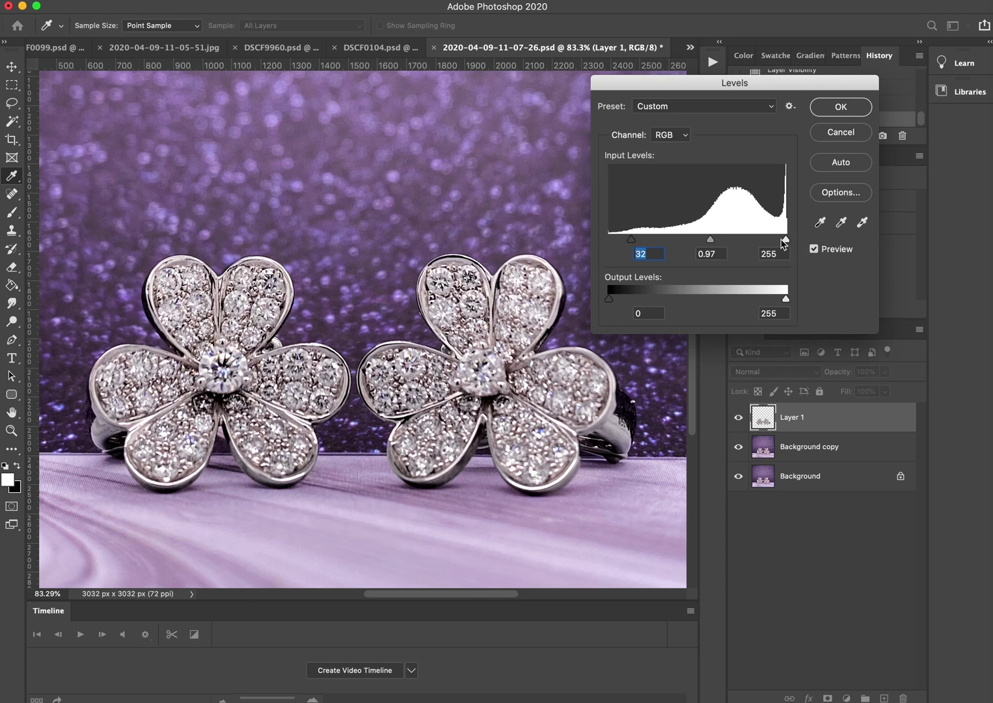
{"action": "left_click_drag", "start_coordinate": [783, 240], "coordinate": [768, 243]}
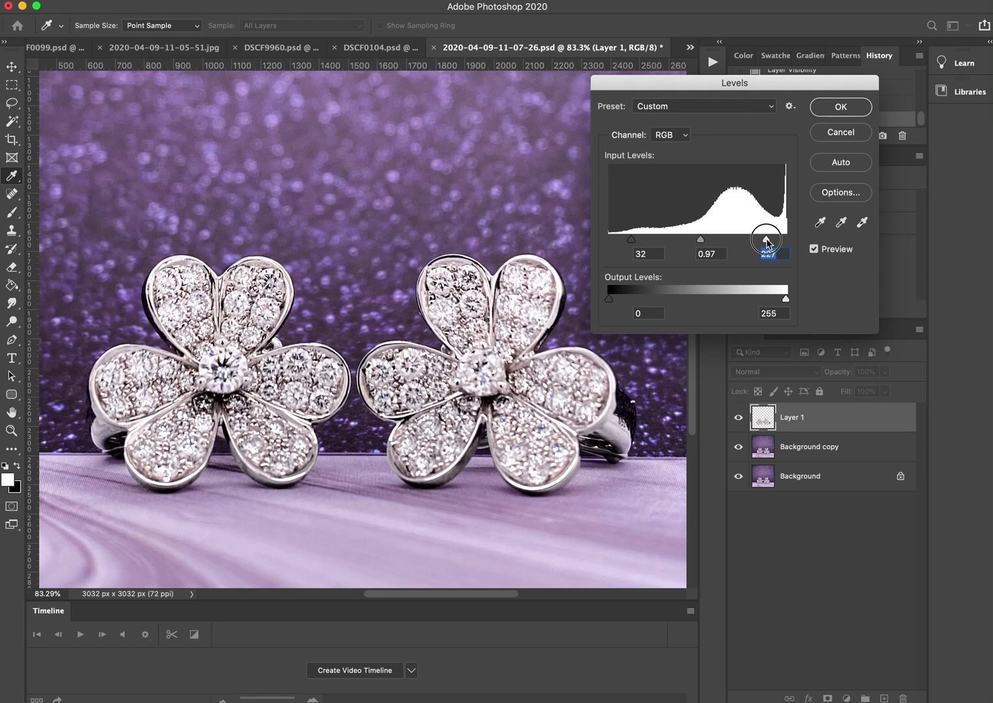
{"action": "left_click", "coordinate": [841, 107]}
{"action": "key", "text": "p"}
{"action": "scroll", "coordinate": [299, 378], "scroll_direction": "down", "scroll_amount": 5}
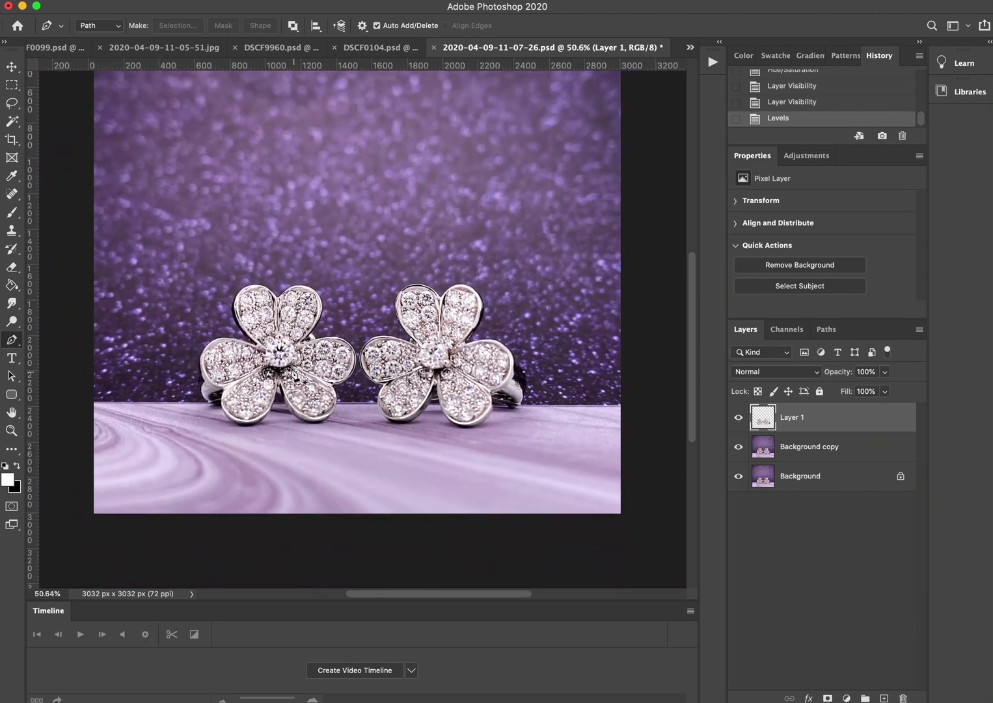
{"action": "left_click", "coordinate": [738, 418]}
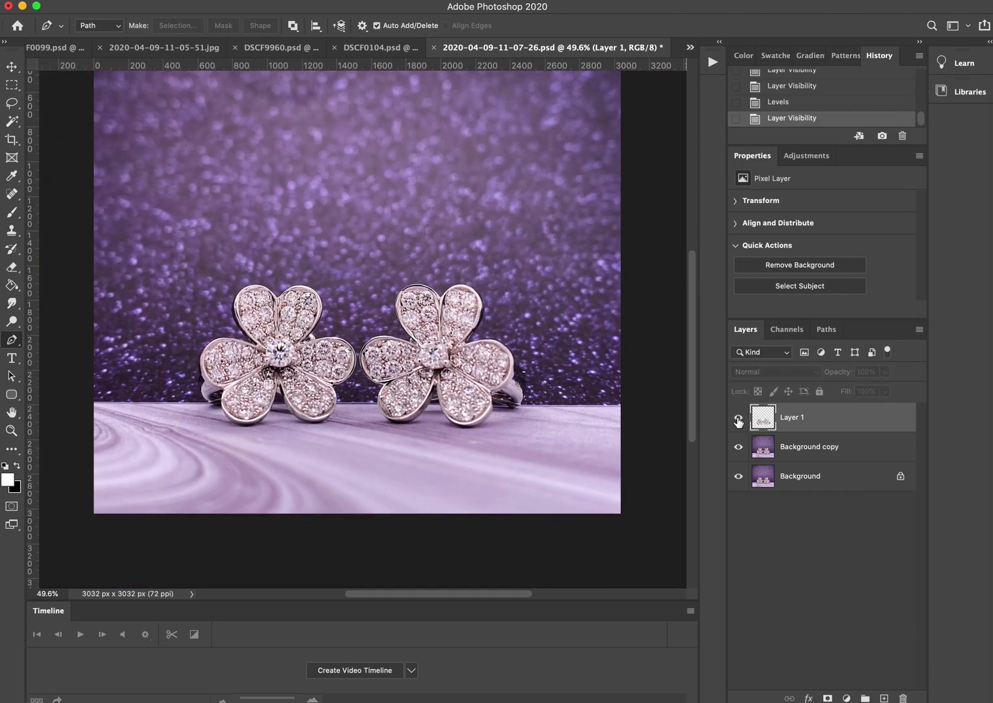
{"action": "left_click", "coordinate": [738, 418]}
{"action": "left_click", "coordinate": [738, 419]}
{"action": "left_click", "coordinate": [738, 419]}
{"action": "left_click", "coordinate": [739, 419]}
{"action": "left_click", "coordinate": [738, 419]}
{"action": "left_click", "coordinate": [738, 419]}
{"action": "left_click", "coordinate": [738, 419]}
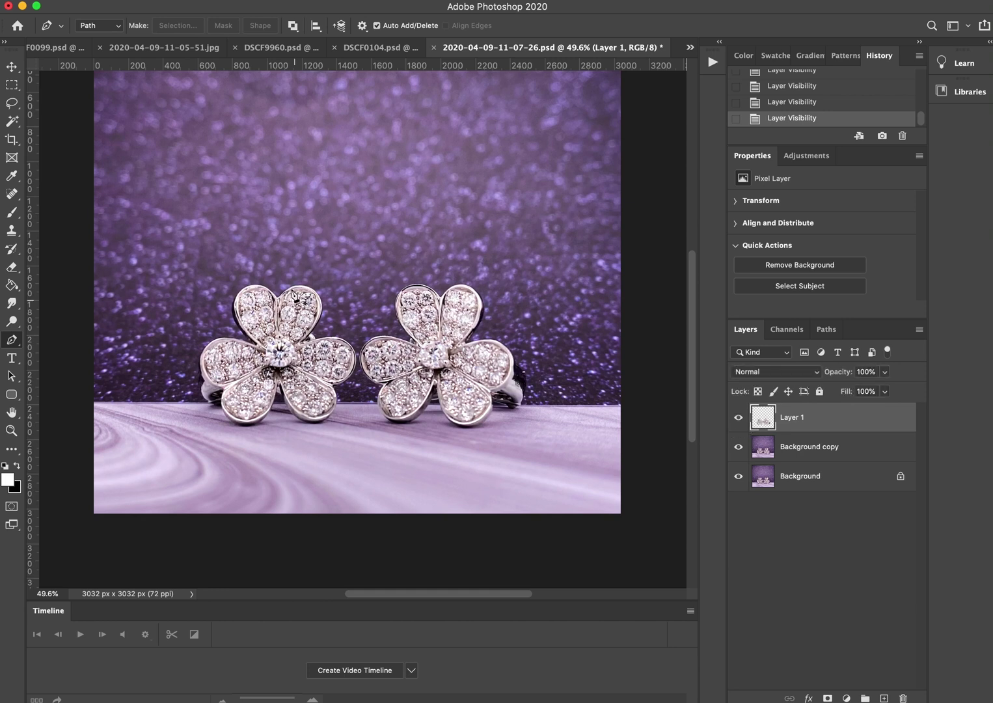
{"action": "scroll", "coordinate": [285, 326], "scroll_direction": "down", "scroll_amount": 2}
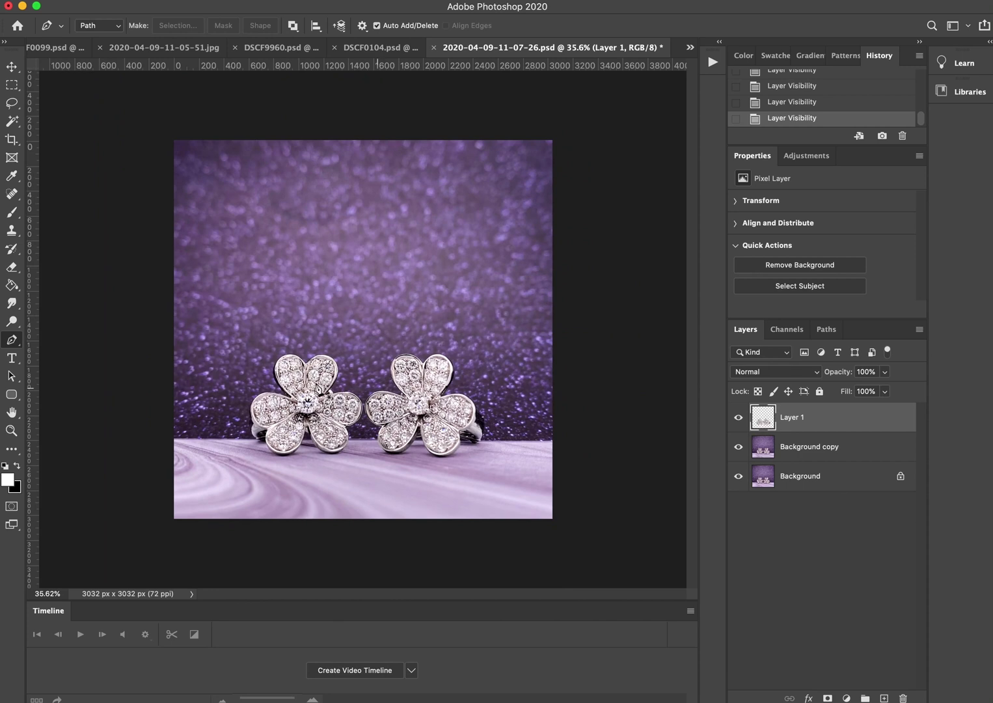
{"action": "scroll", "coordinate": [317, 388], "scroll_direction": "up", "scroll_amount": 2}
{"action": "scroll", "coordinate": [264, 399], "scroll_direction": "down", "scroll_amount": 1}
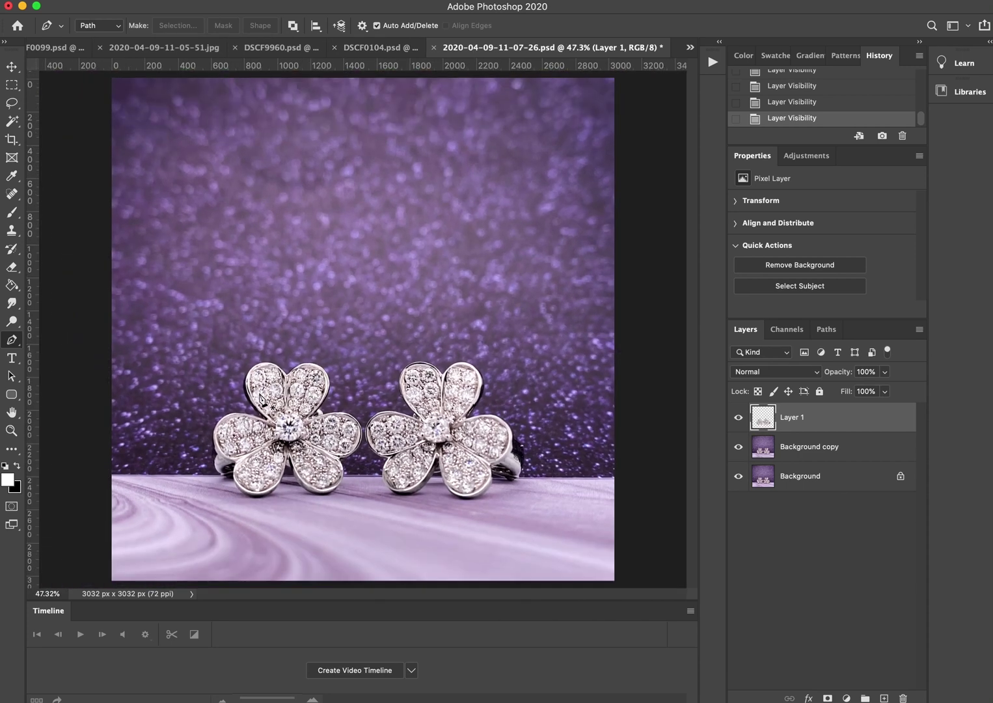
Open Brightness/Contrast on the earrings photo, then close it without applying changes
{"action": "left_click", "coordinate": [166, 2]}
{"action": "mouse_move", "coordinate": [186, 29]}
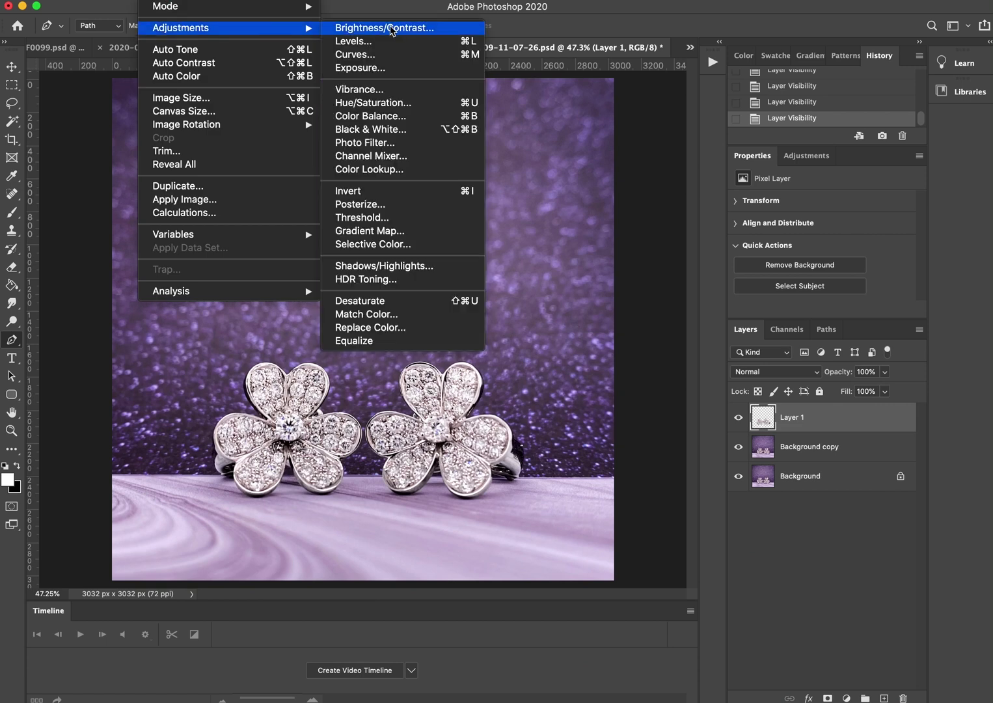
{"action": "left_click", "coordinate": [393, 28]}
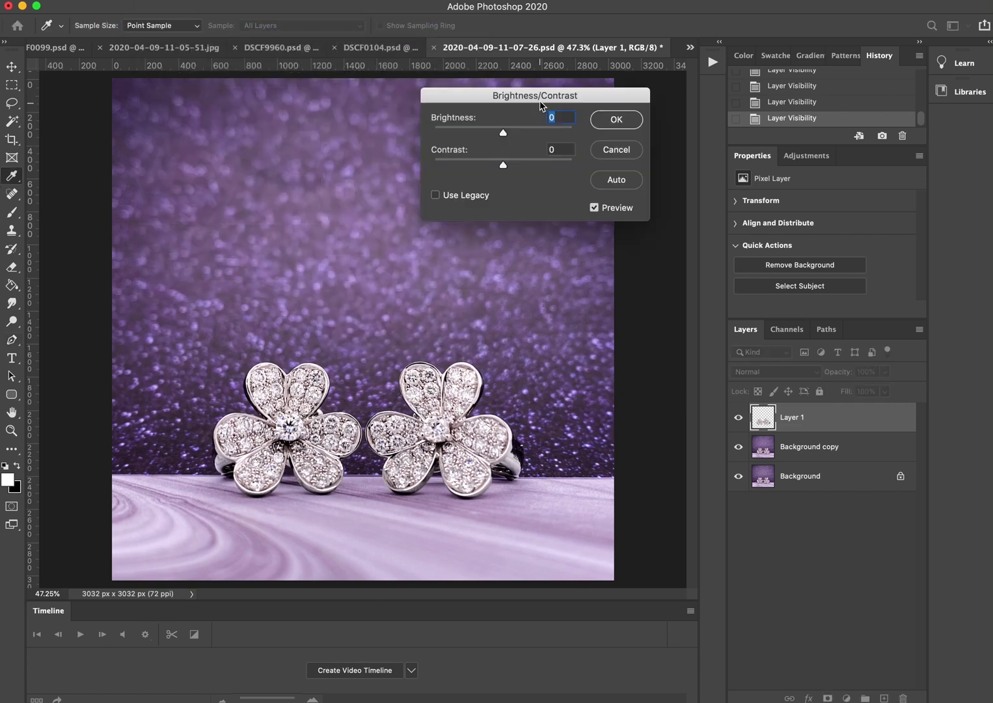
{"action": "left_click_drag", "start_coordinate": [540, 103], "coordinate": [658, 285]}
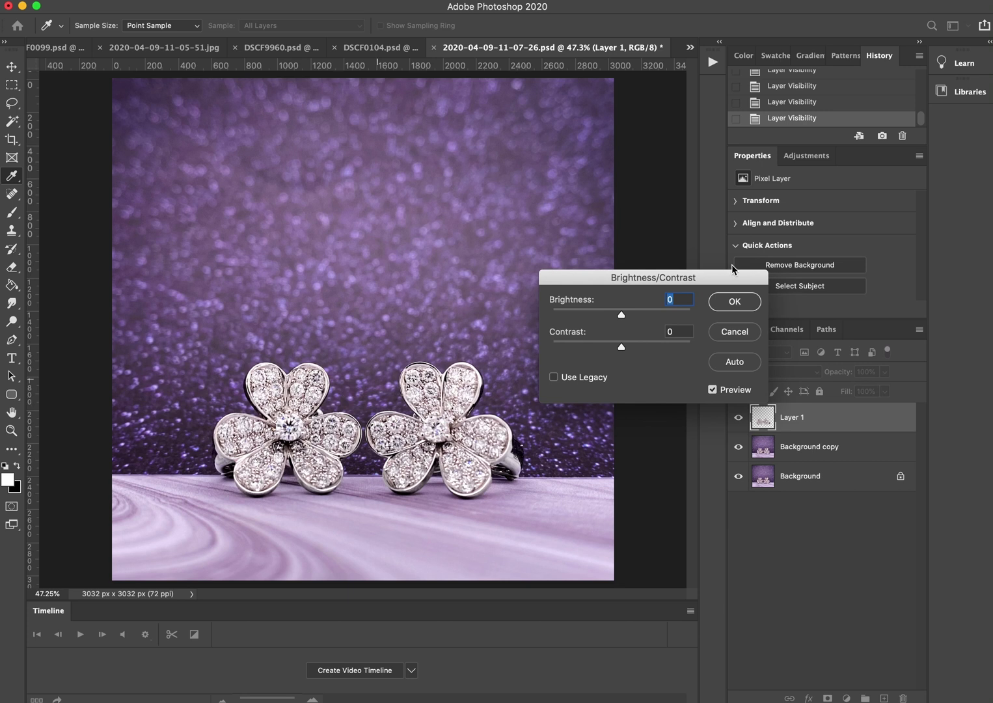
{"action": "left_click", "coordinate": [735, 332]}
{"action": "key", "text": "p"}
{"action": "scroll", "coordinate": [309, 371], "scroll_direction": "up", "scroll_amount": 5}
Reopen Brightness/Contrast and preview brightness levels, settling on 5
{"action": "left_click", "coordinate": [236, 8]}
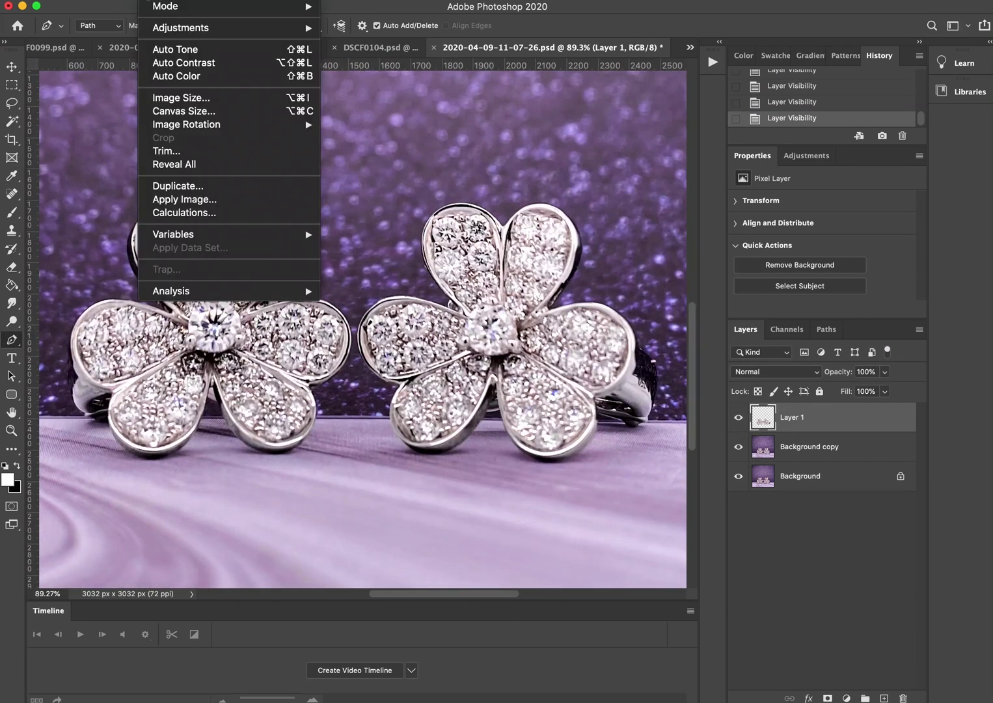
{"action": "mouse_move", "coordinate": [168, 27]}
{"action": "left_click", "coordinate": [354, 28]}
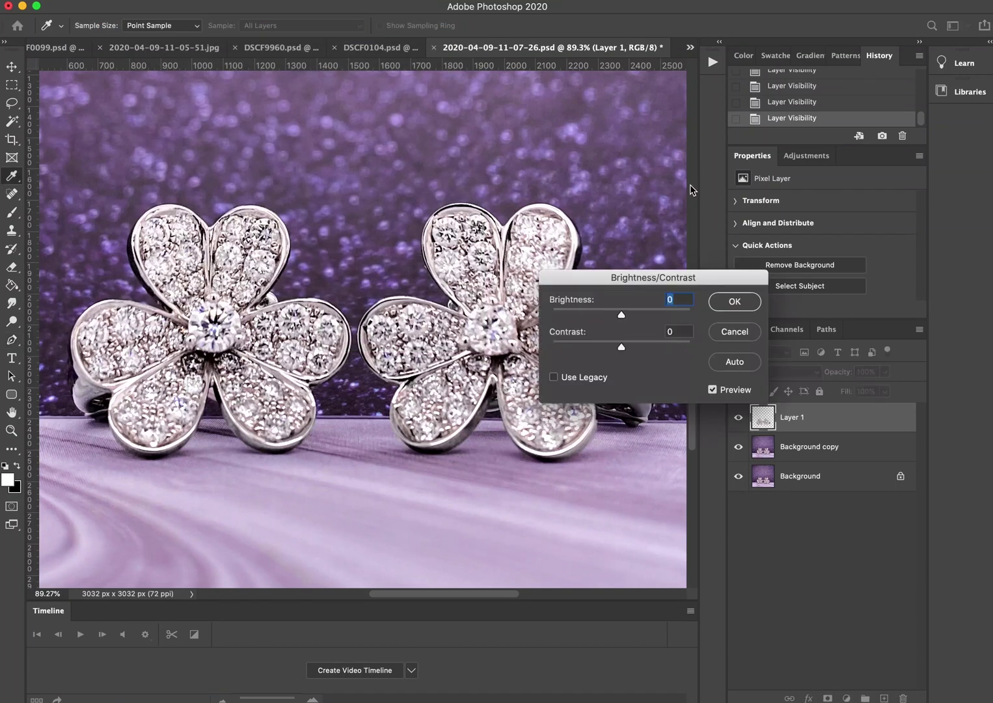
{"action": "left_click_drag", "start_coordinate": [605, 282], "coordinate": [703, 190]}
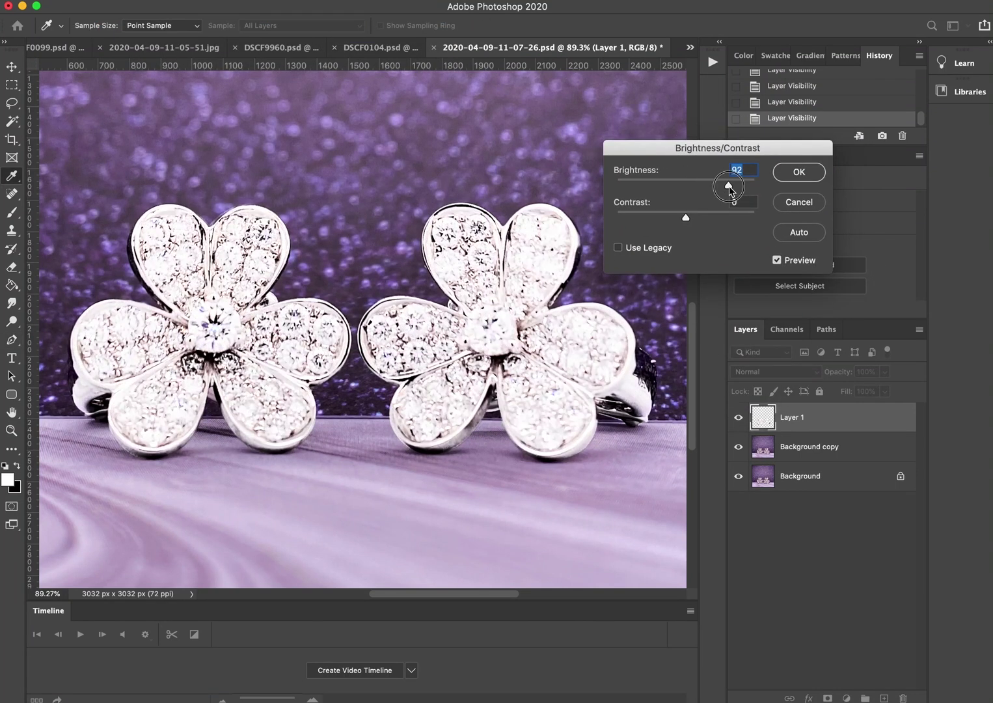
{"action": "left_click_drag", "start_coordinate": [729, 189], "coordinate": [690, 192]}
Accept the brightness increase of 5 on Layer 1
{"action": "left_click", "coordinate": [795, 176]}
{"action": "key", "text": "p"}
{"action": "scroll", "coordinate": [347, 311], "scroll_direction": "down", "scroll_amount": 3}
{"action": "scroll", "coordinate": [347, 311], "scroll_direction": "down", "scroll_amount": 2}
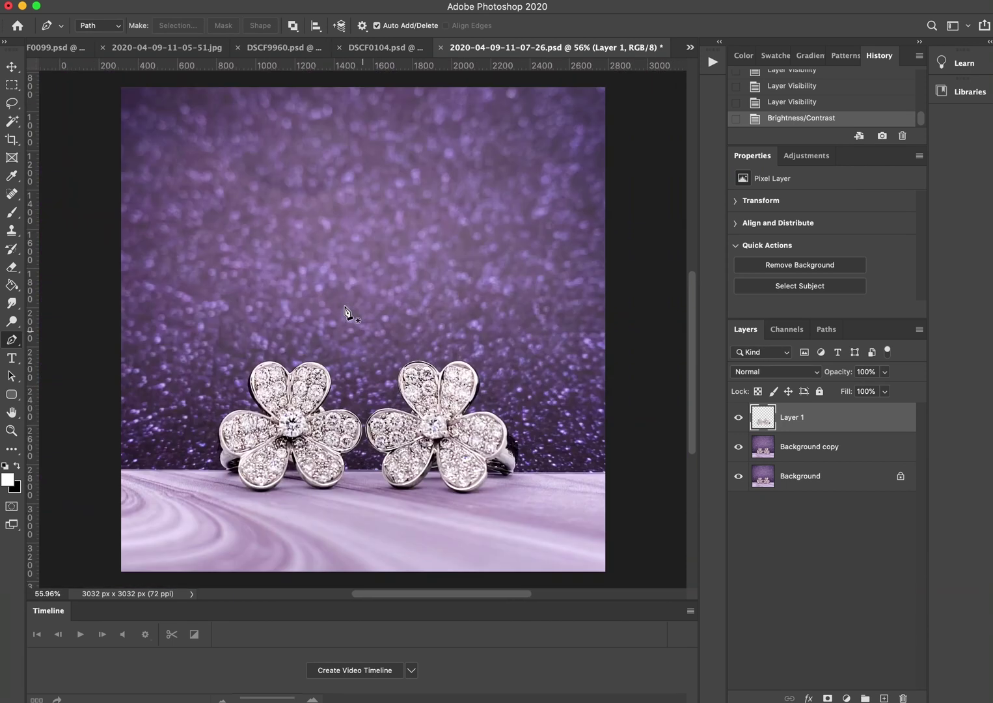
Apply the basic Filter > Sharpen > Sharpen to the earrings photo
{"action": "left_click", "coordinate": [315, 0]}
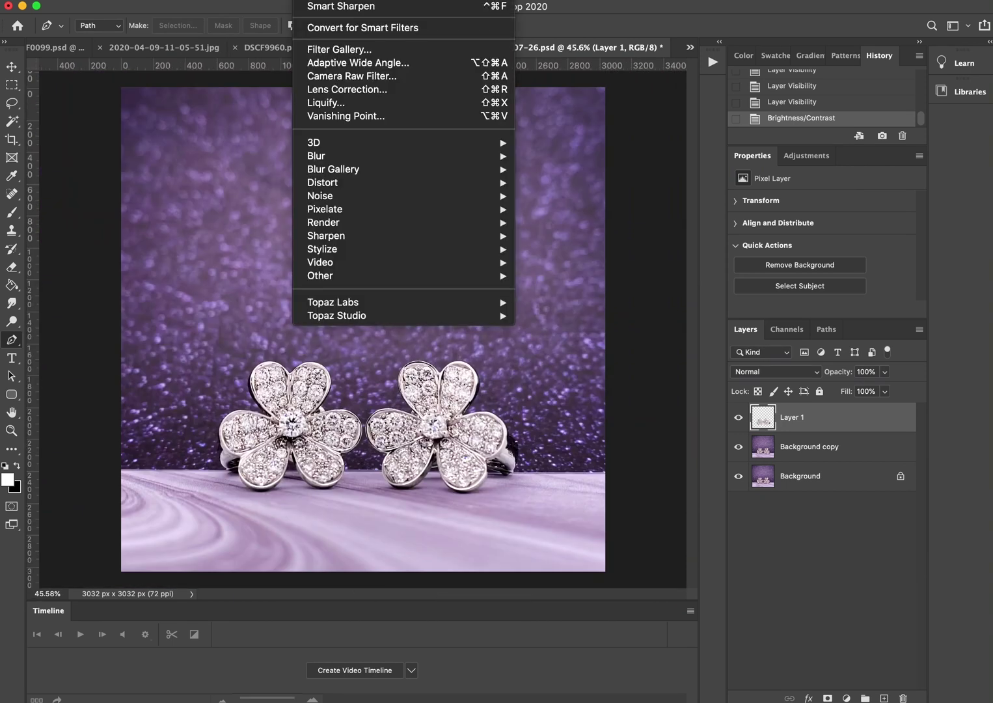
{"action": "left_click", "coordinate": [315, 0]}
{"action": "left_click", "coordinate": [316, 0]}
{"action": "left_click", "coordinate": [316, 0]}
{"action": "scroll", "coordinate": [411, 542], "scroll_direction": "up", "scroll_amount": 1}
{"action": "scroll", "coordinate": [412, 542], "scroll_direction": "up", "scroll_amount": 4}
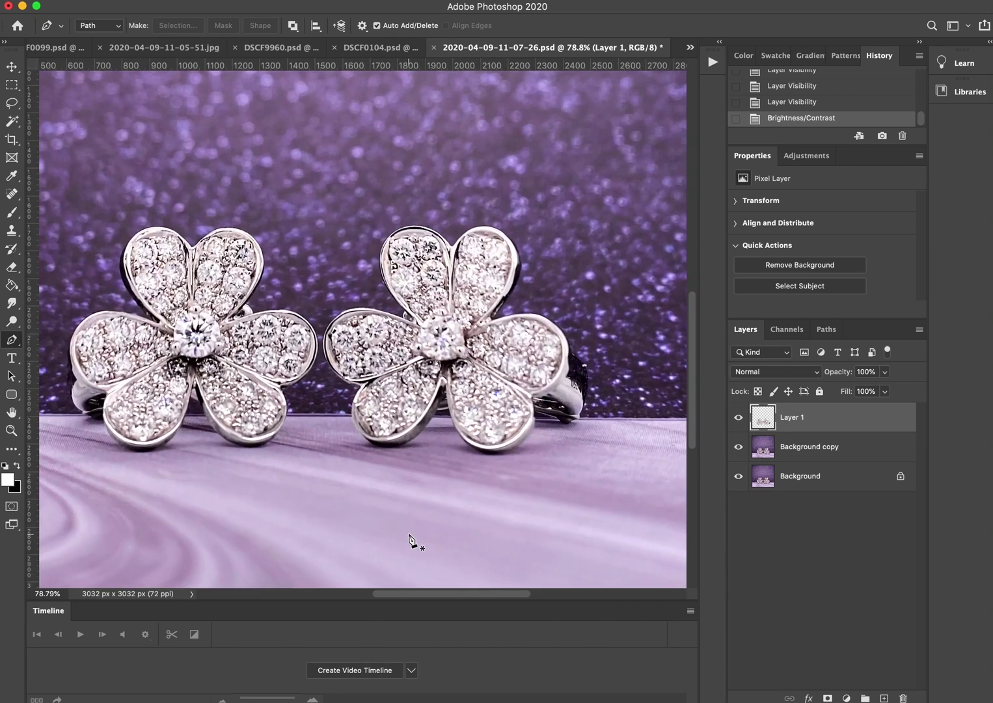
{"action": "scroll", "coordinate": [411, 542], "scroll_direction": "left", "scroll_amount": 2}
{"action": "left_click", "coordinate": [316, 0]}
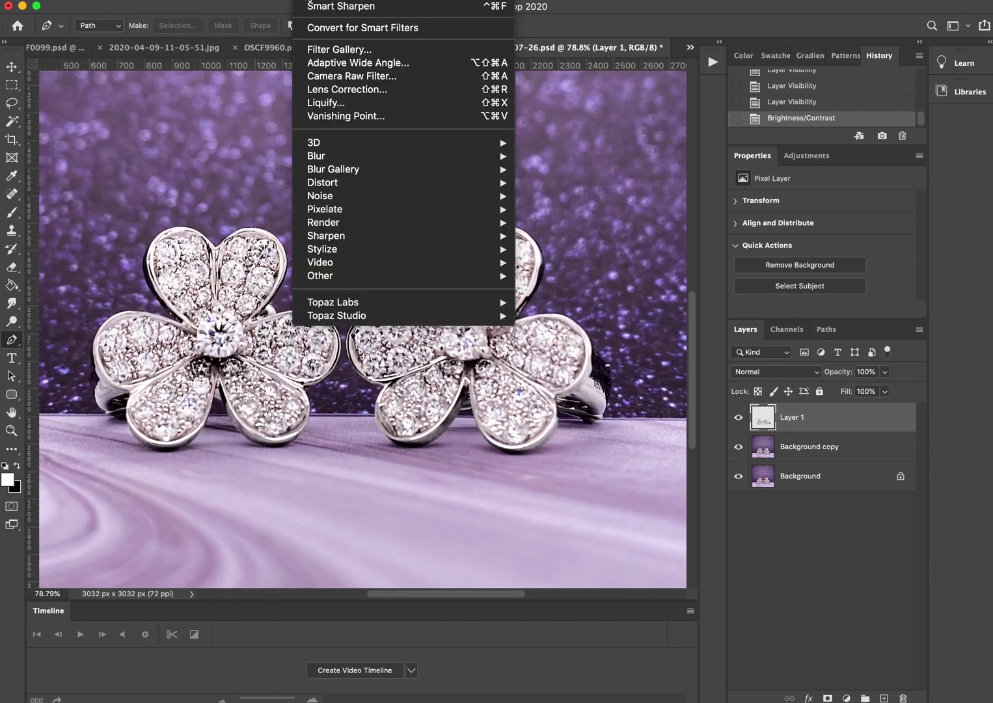
{"action": "mouse_move", "coordinate": [326, 238]}
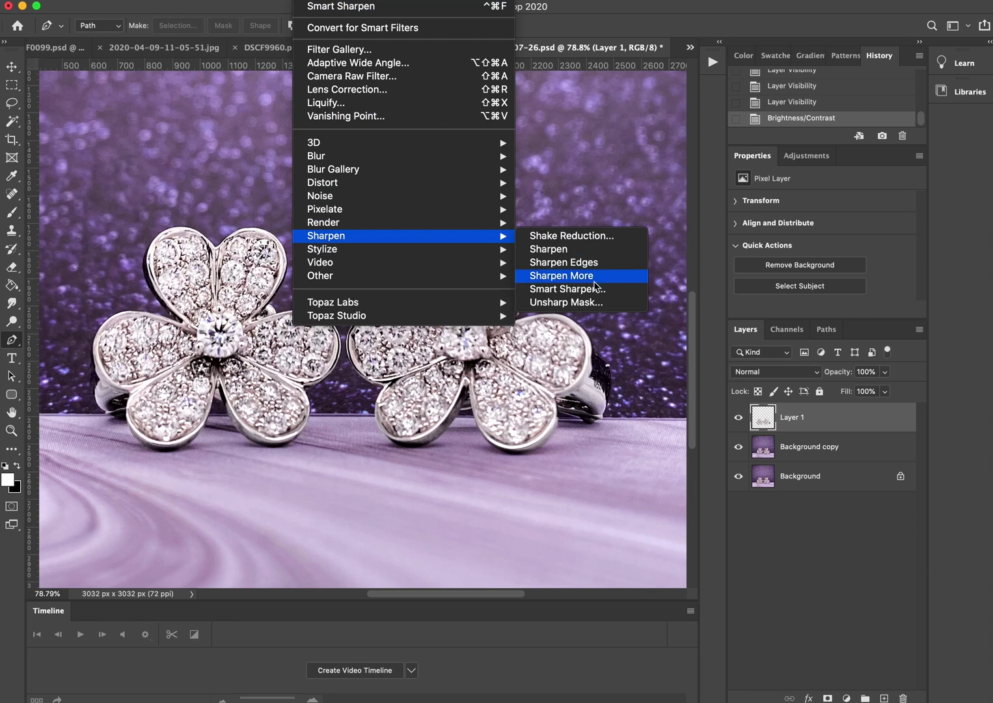
{"action": "left_click", "coordinate": [584, 250]}
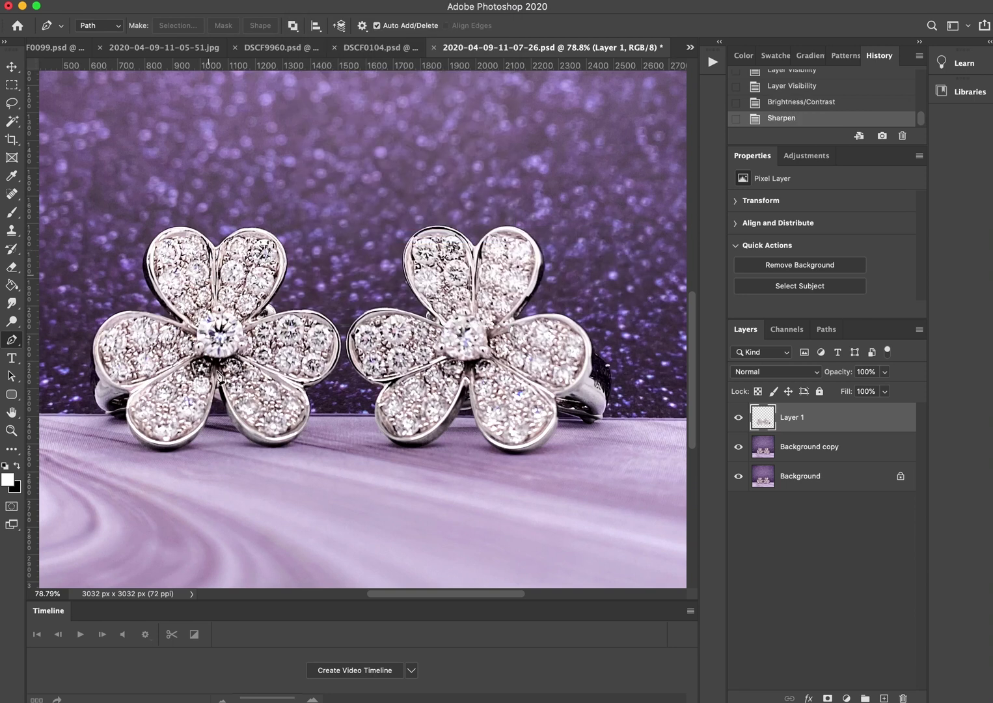
Step between History states to compare the photo with and without sharpening
{"action": "left_click", "coordinate": [785, 104]}
{"action": "left_click", "coordinate": [784, 119]}
{"action": "left_click", "coordinate": [791, 106]}
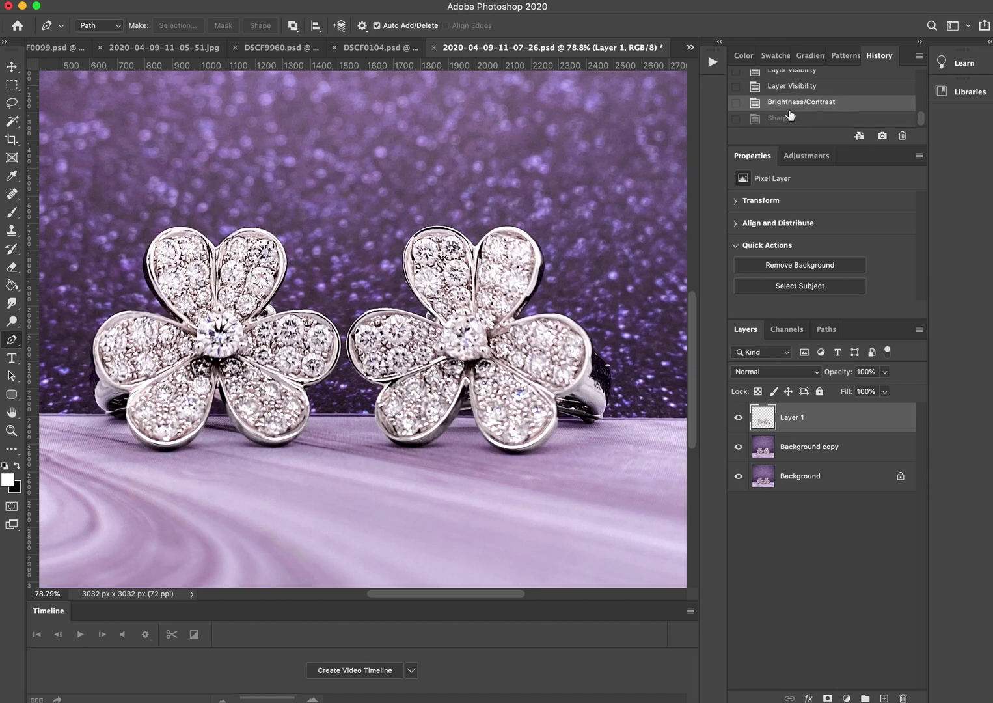
{"action": "left_click", "coordinate": [784, 119]}
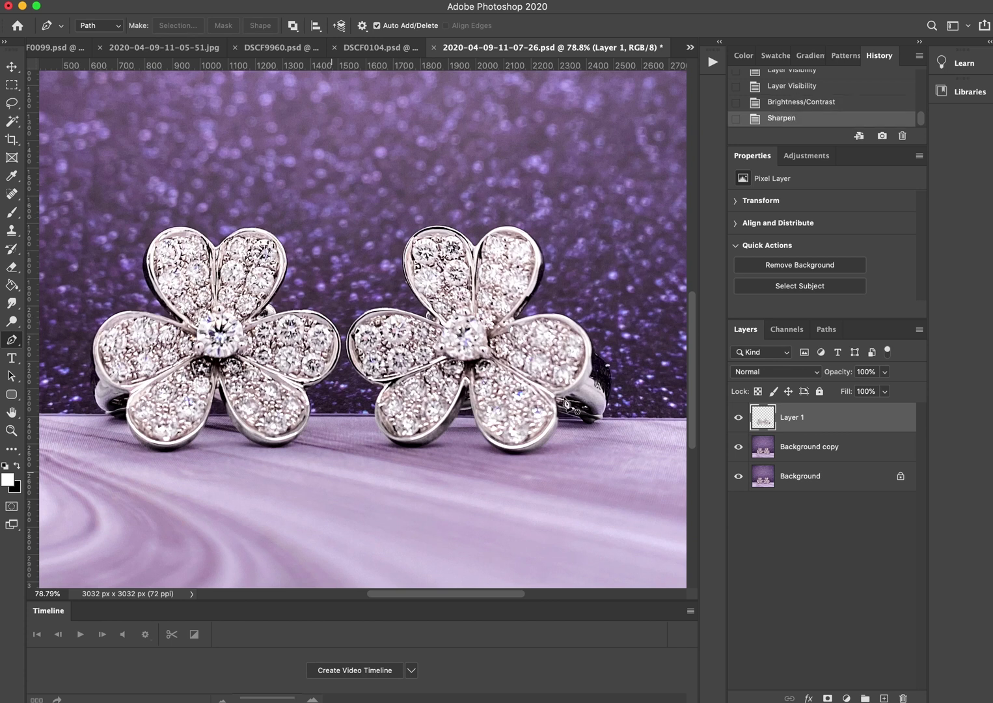
{"action": "left_click", "coordinate": [312, 1]}
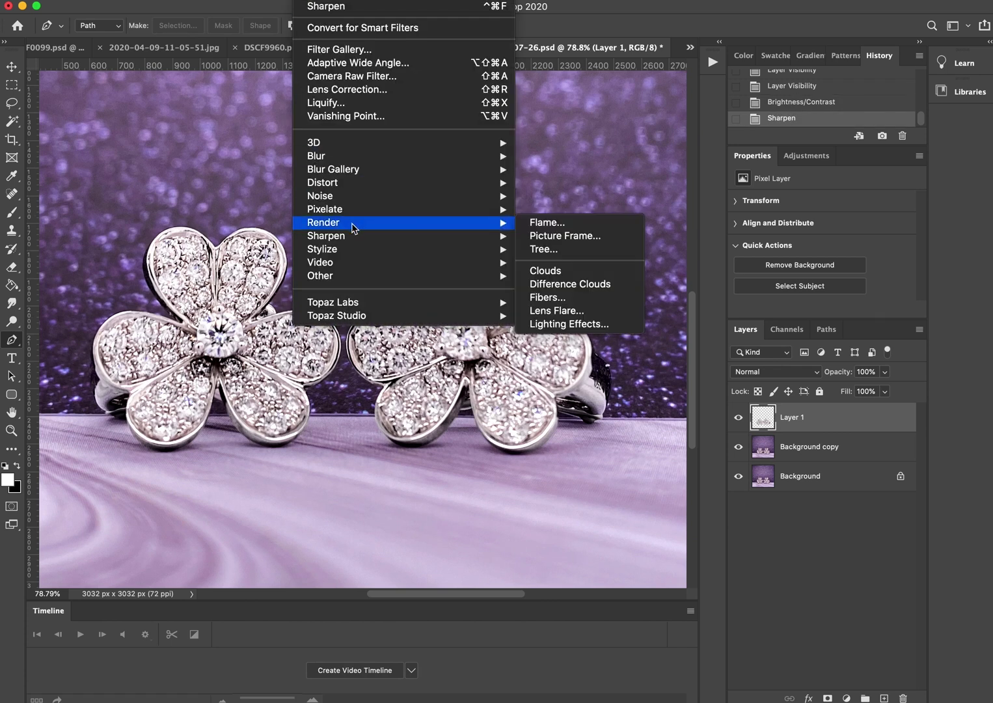
Set up Smart Sharpen with a 0.9 px radius and 294% amount
{"action": "mouse_move", "coordinate": [353, 238]}
{"action": "left_click", "coordinate": [561, 289]}
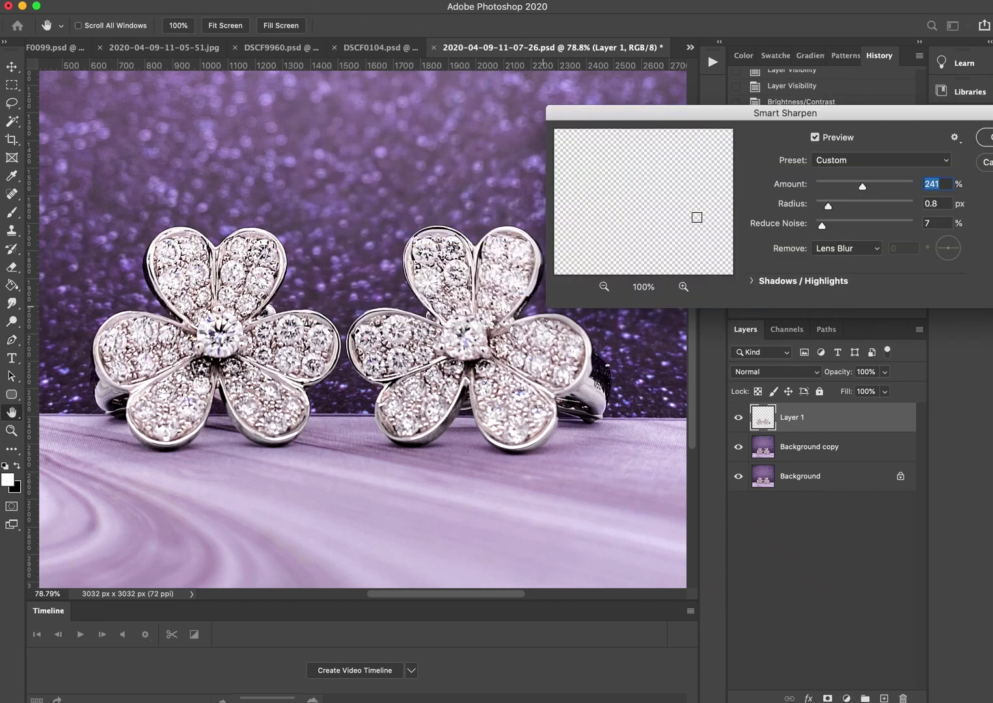
{"action": "left_click", "coordinate": [836, 207]}
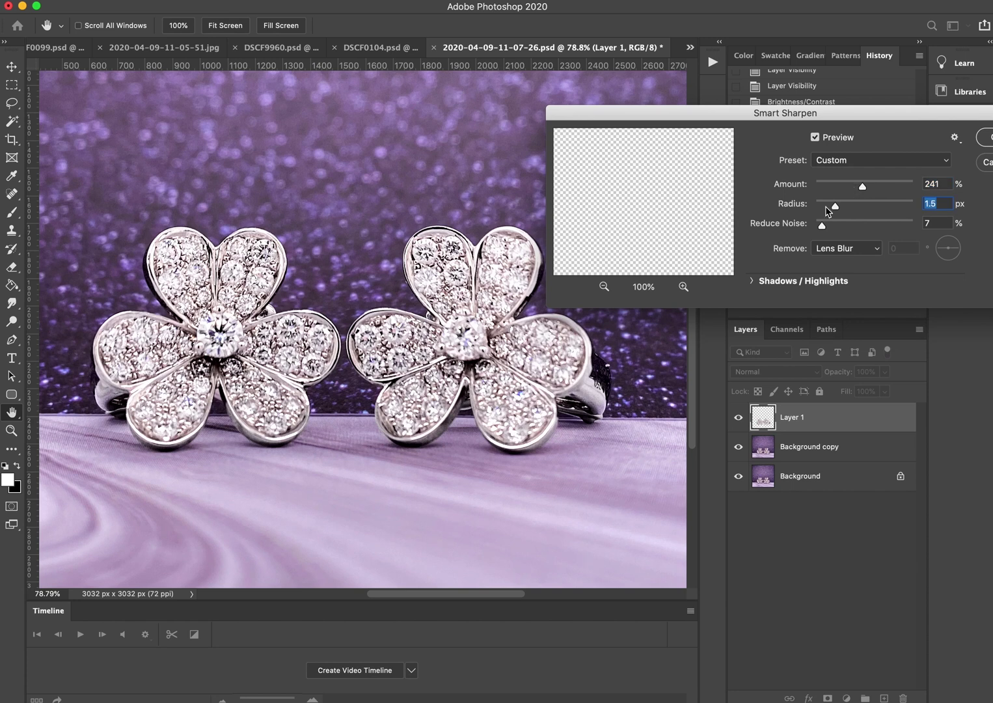
{"action": "type", "text": "0.6"}
{"action": "left_click_drag", "start_coordinate": [826, 204], "coordinate": [830, 205]}
{"action": "key", "text": "shift+Tab"}
{"action": "type", "text": "294"}
Apply the Smart Sharpen and repeatedly toggle Layer 1's visibility to compare before and after
{"action": "left_click", "coordinate": [986, 138]}
{"action": "left_click", "coordinate": [739, 417]}
{"action": "left_click", "coordinate": [739, 417]}
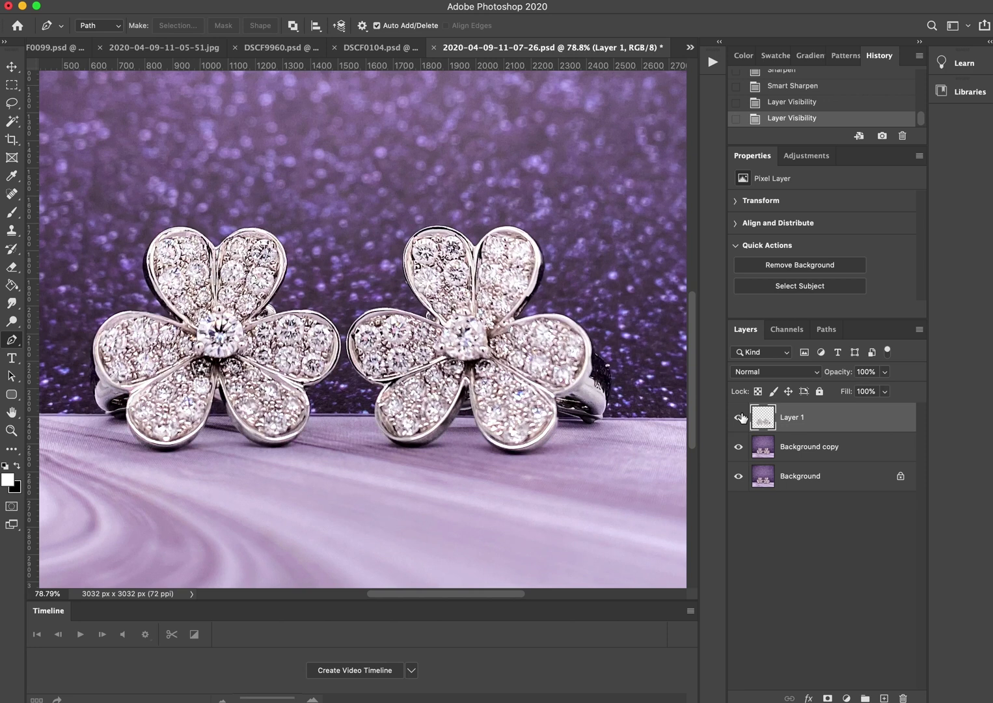
{"action": "left_click", "coordinate": [739, 417]}
{"action": "left_click", "coordinate": [740, 417]}
{"action": "left_click", "coordinate": [740, 417]}
{"action": "left_click", "coordinate": [739, 417]}
{"action": "left_click", "coordinate": [740, 417]}
{"action": "left_click", "coordinate": [739, 418]}
{"action": "left_click", "coordinate": [740, 417]}
{"action": "left_click", "coordinate": [741, 418]}
{"action": "left_click", "coordinate": [741, 417]}
{"action": "left_click", "coordinate": [740, 417]}
{"action": "left_click", "coordinate": [741, 417]}
{"action": "left_click", "coordinate": [740, 417]}
{"action": "left_click", "coordinate": [741, 417]}
{"action": "left_click", "coordinate": [741, 418]}
Select the Background copy layer
{"action": "scroll", "coordinate": [333, 280], "scroll_direction": "down", "scroll_amount": 5}
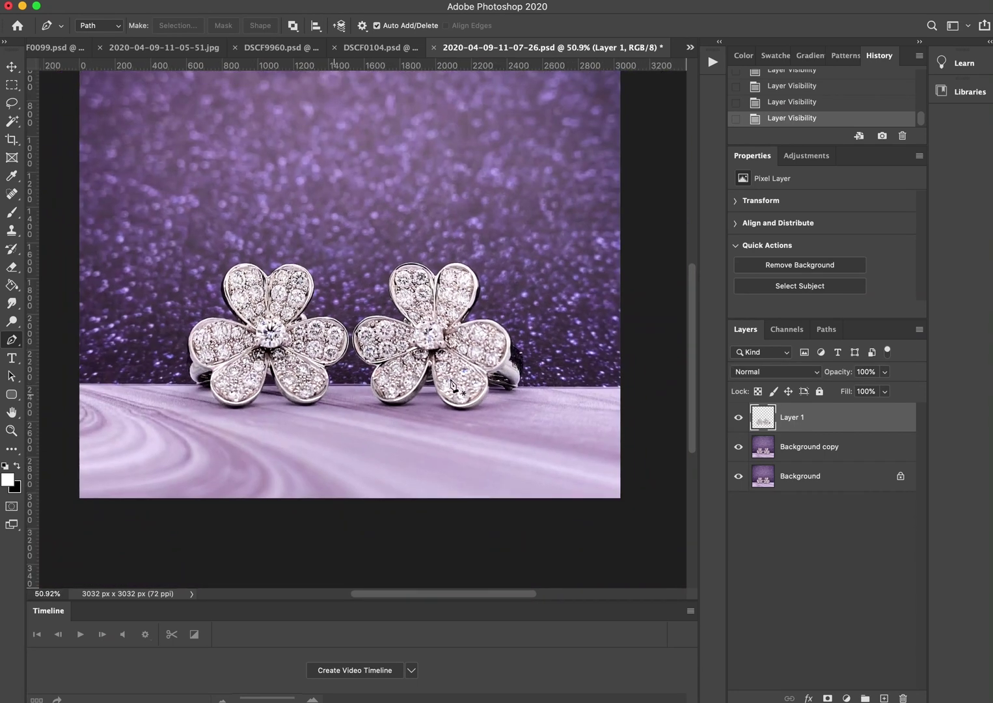
{"action": "scroll", "coordinate": [344, 358], "scroll_direction": "down", "scroll_amount": 3}
{"action": "scroll", "coordinate": [340, 355], "scroll_direction": "up", "scroll_amount": 1}
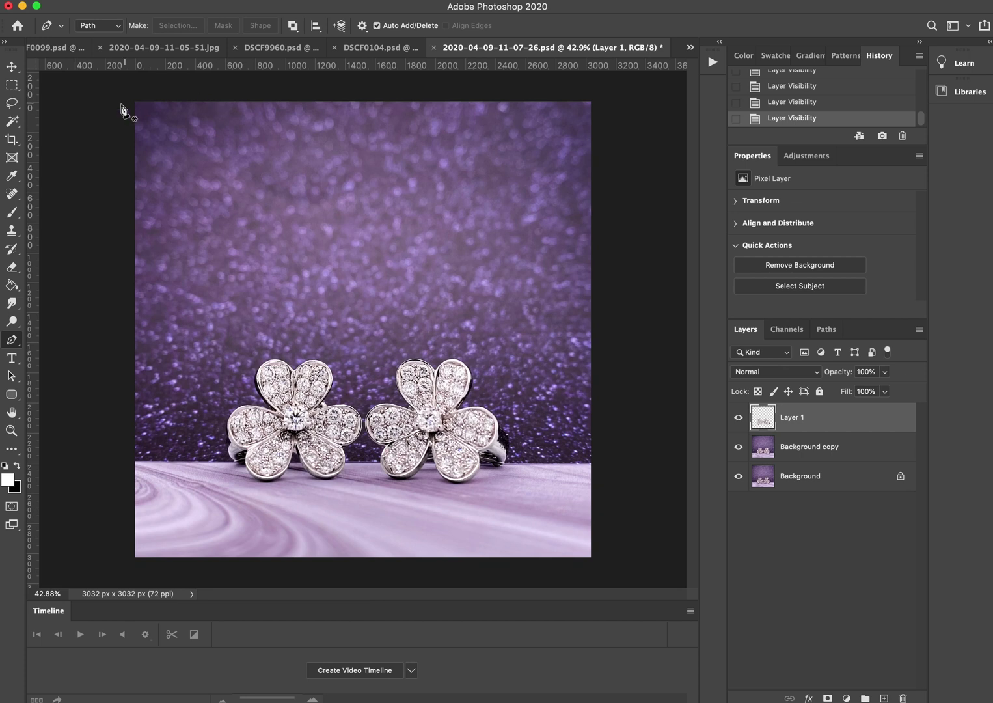
{"action": "left_click", "coordinate": [788, 448]}
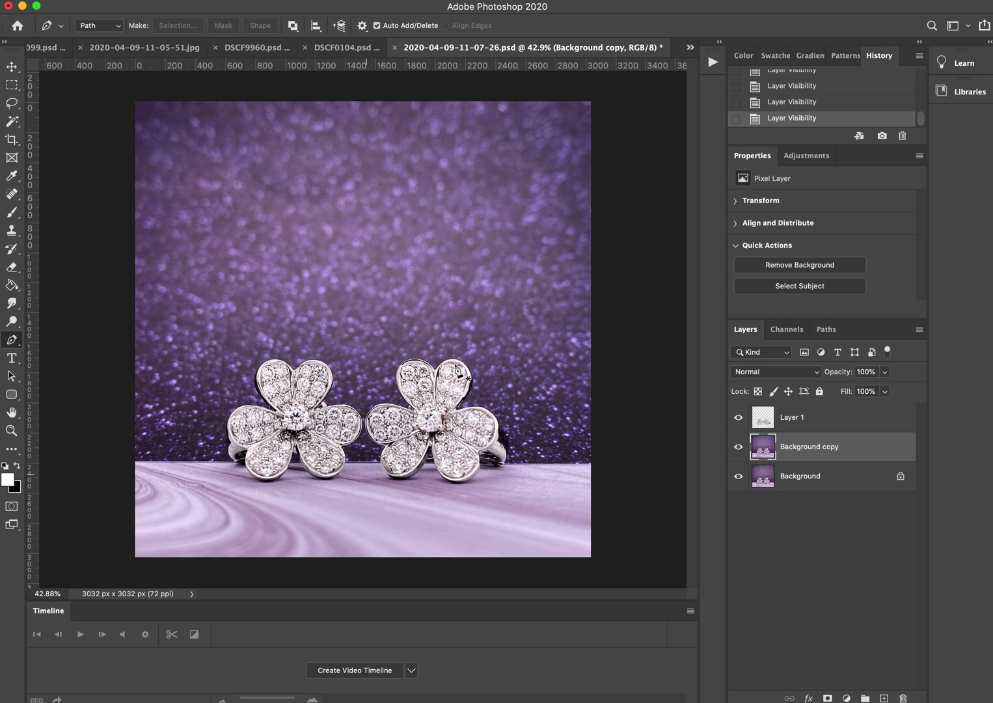
Set Hue/Saturation on Background copy to Hue -34, turning the purple backdrop bluer
{"action": "key", "text": "super+u"}
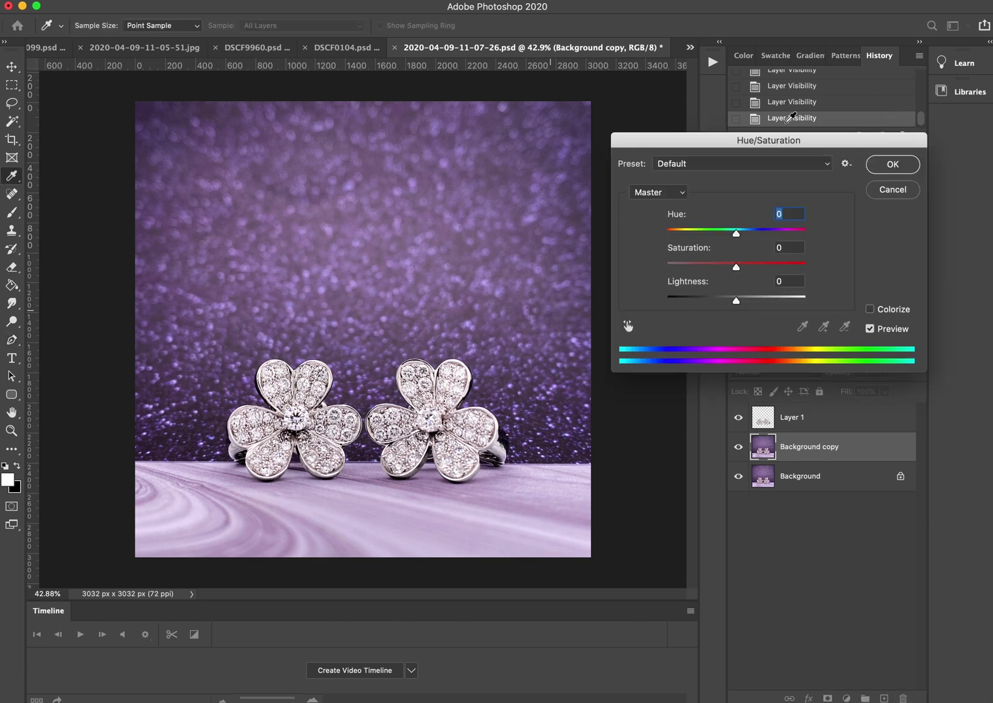
{"action": "left_click", "coordinate": [901, 194]}
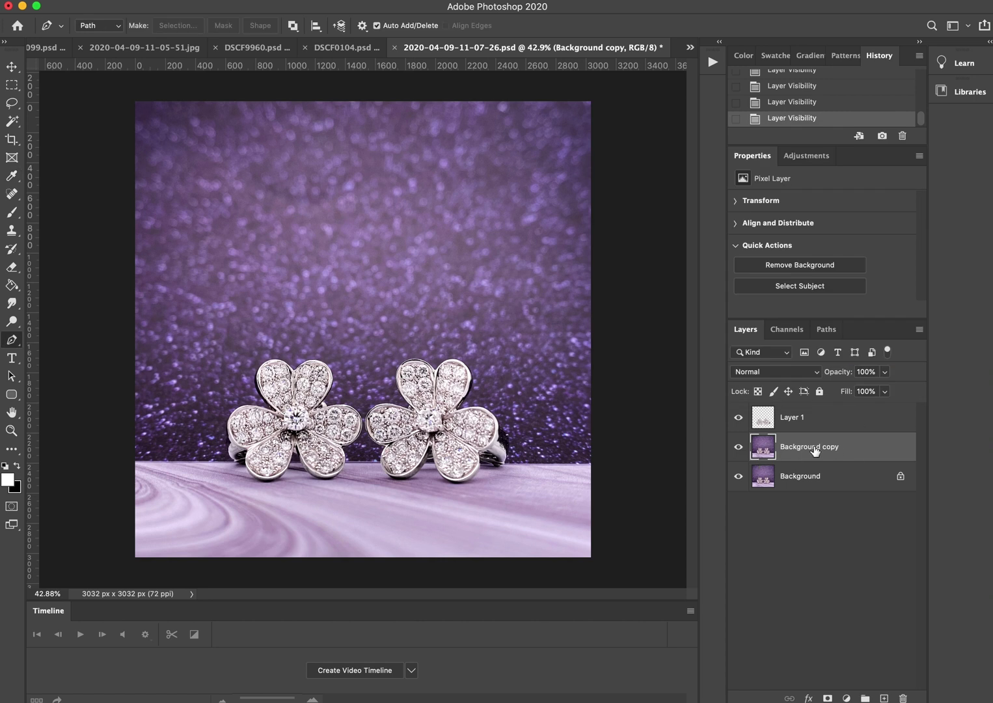
{"action": "key", "text": "super+u"}
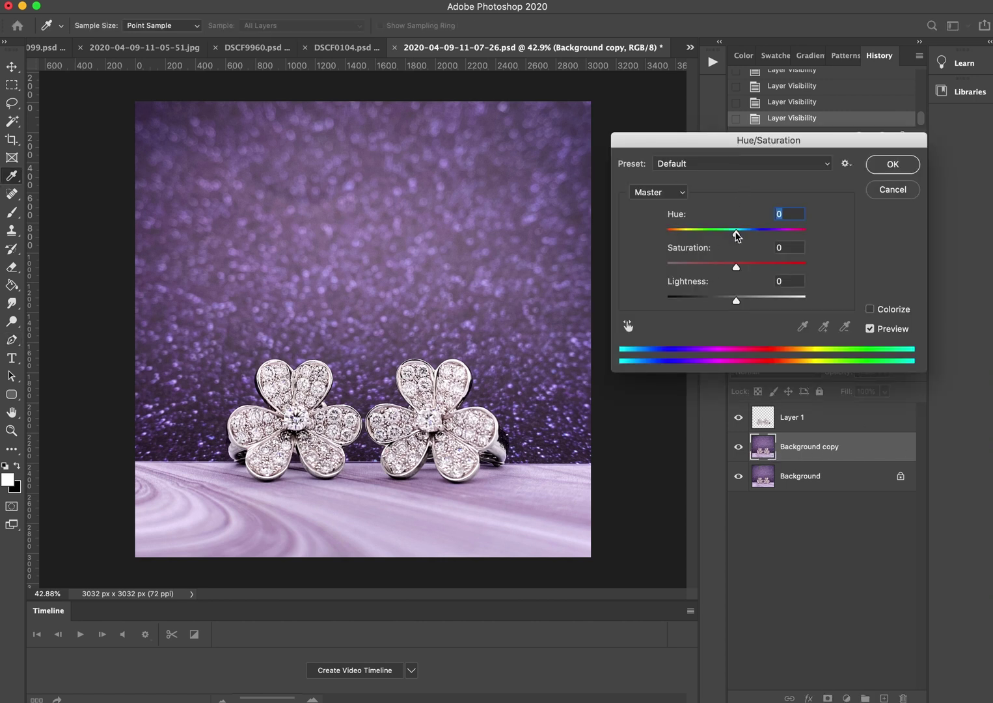
{"action": "left_click_drag", "start_coordinate": [736, 235], "coordinate": [714, 241]}
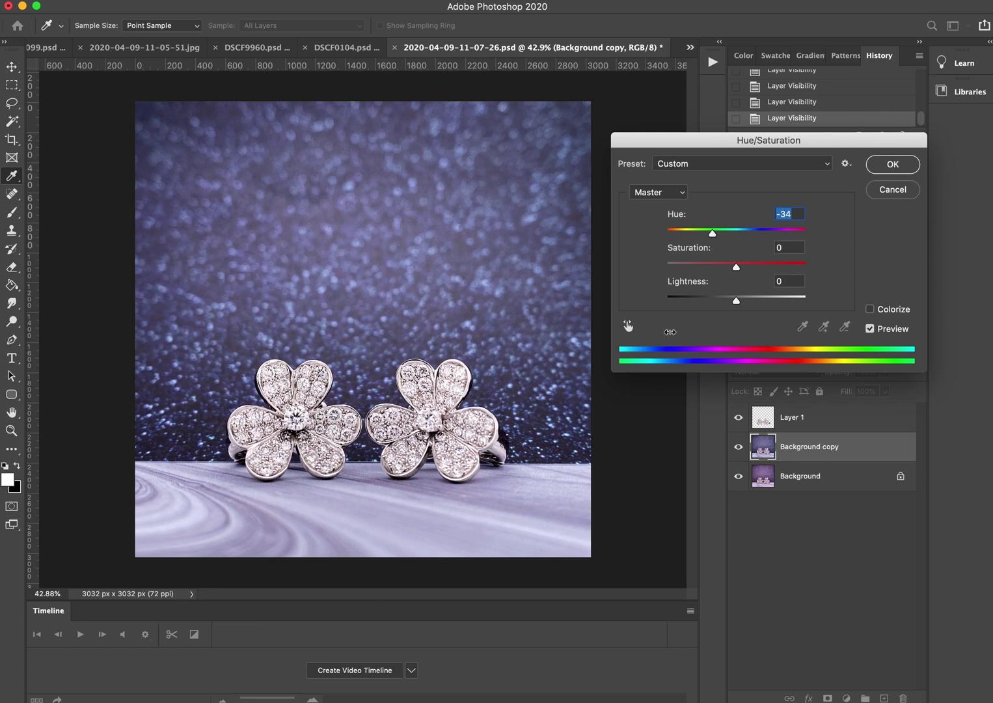
Keep the hue shift and apply Levels of 63, 0.94 and 255 to Background copy
{"action": "left_click", "coordinate": [892, 165]}
{"action": "key", "text": "super+l"}
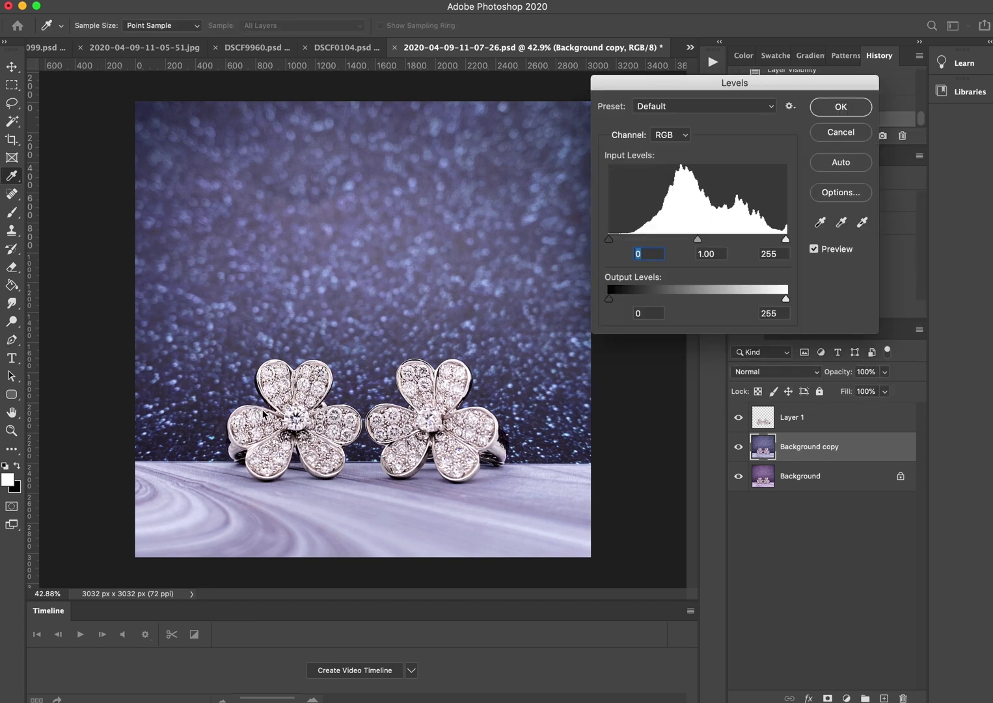
{"action": "left_click", "coordinate": [857, 138]}
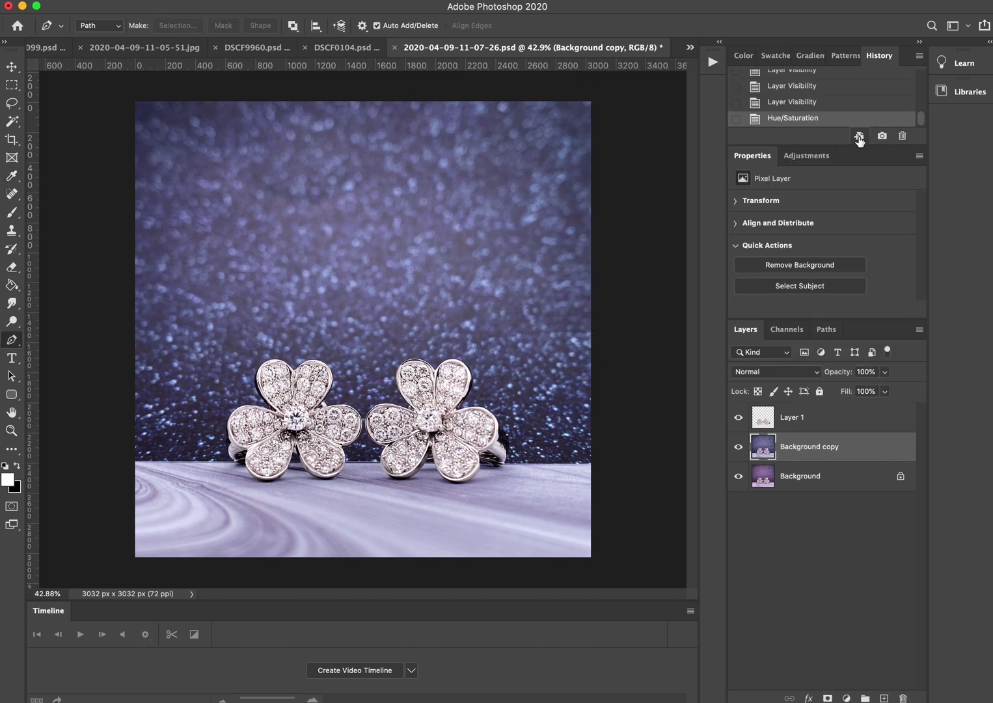
{"action": "key", "text": "super+l"}
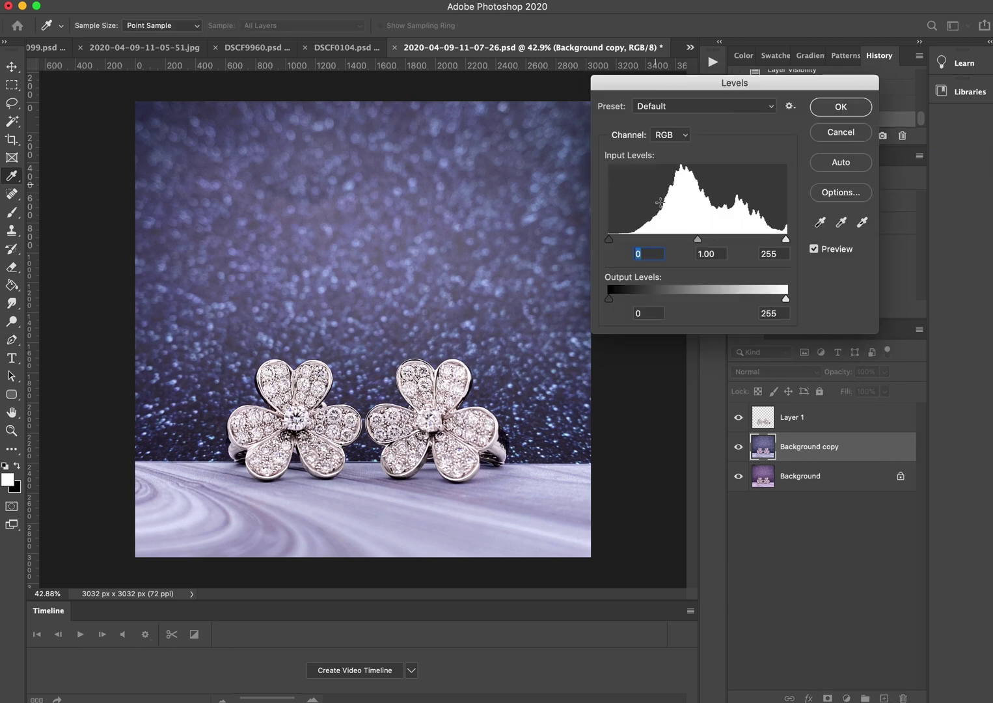
{"action": "left_click_drag", "start_coordinate": [609, 240], "coordinate": [653, 243]}
{"action": "left_click", "coordinate": [786, 245]}
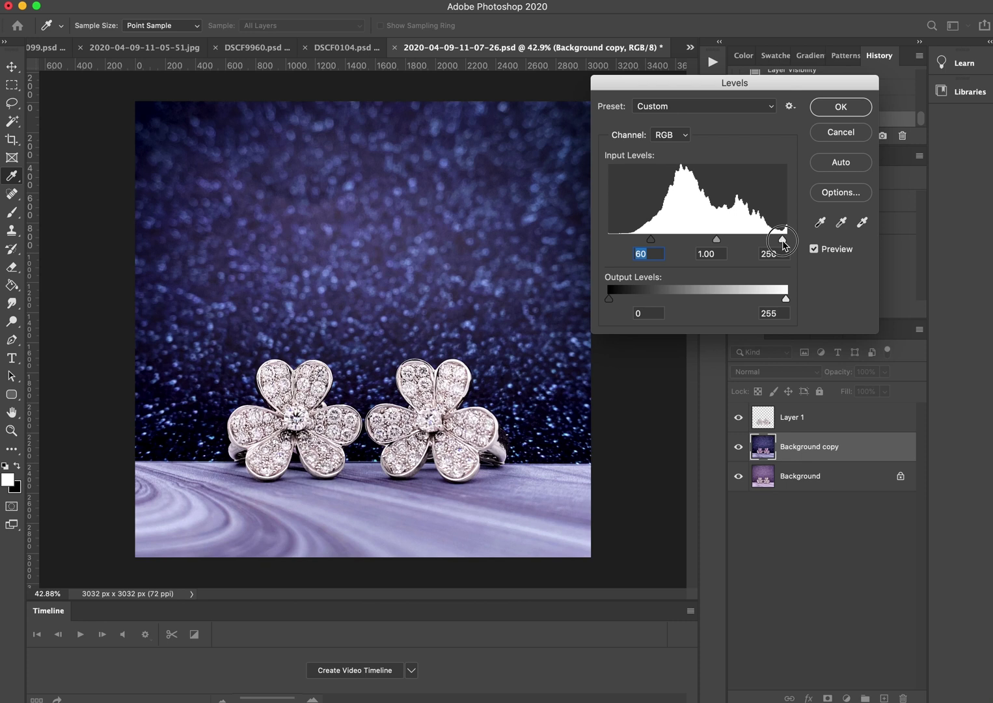
{"action": "left_click_drag", "start_coordinate": [783, 244], "coordinate": [787, 243]}
{"action": "left_click_drag", "start_coordinate": [643, 243], "coordinate": [654, 241]}
{"action": "mouse_move", "coordinate": [721, 245]}
{"action": "left_mouse_down"}
{"action": "mouse_move", "coordinate": [712, 242]}
{"action": "mouse_move", "coordinate": [724, 244]}
{"action": "left_mouse_up"}
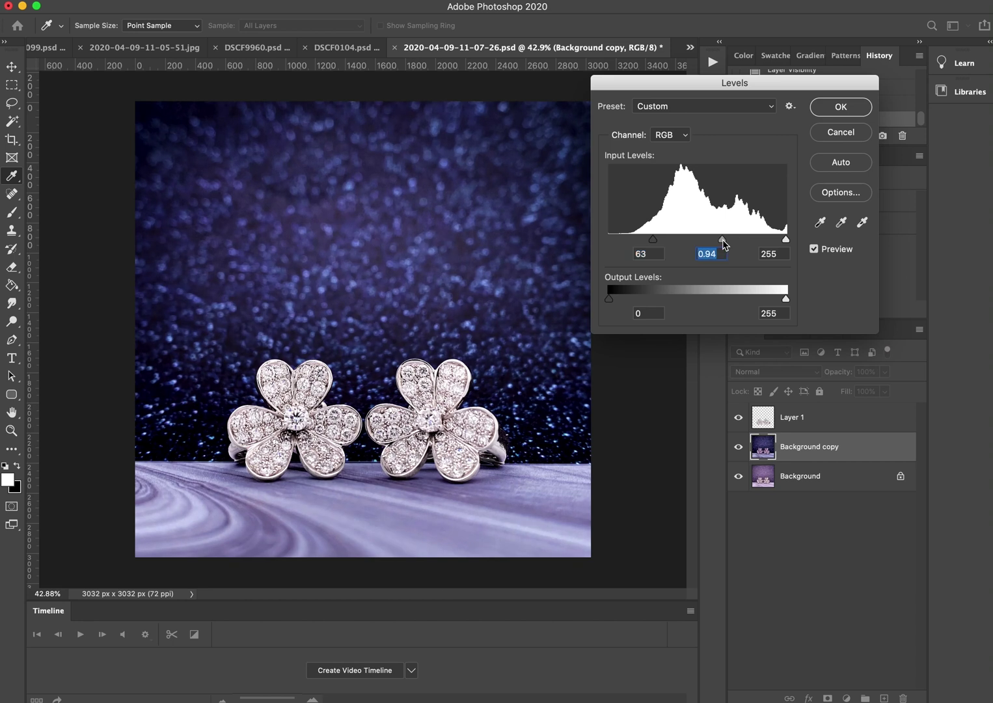
{"action": "left_click", "coordinate": [842, 114]}
Try a rectangular selection of the floor strip, then deselect it
{"action": "key", "text": "m"}
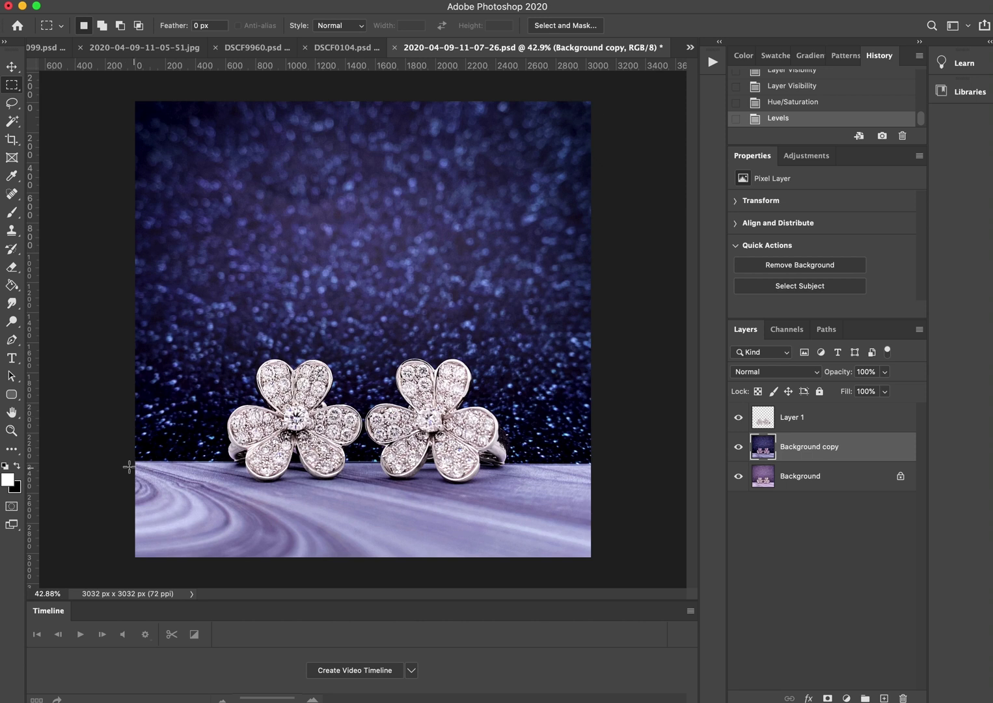
{"action": "left_click_drag", "start_coordinate": [130, 460], "coordinate": [632, 571]}
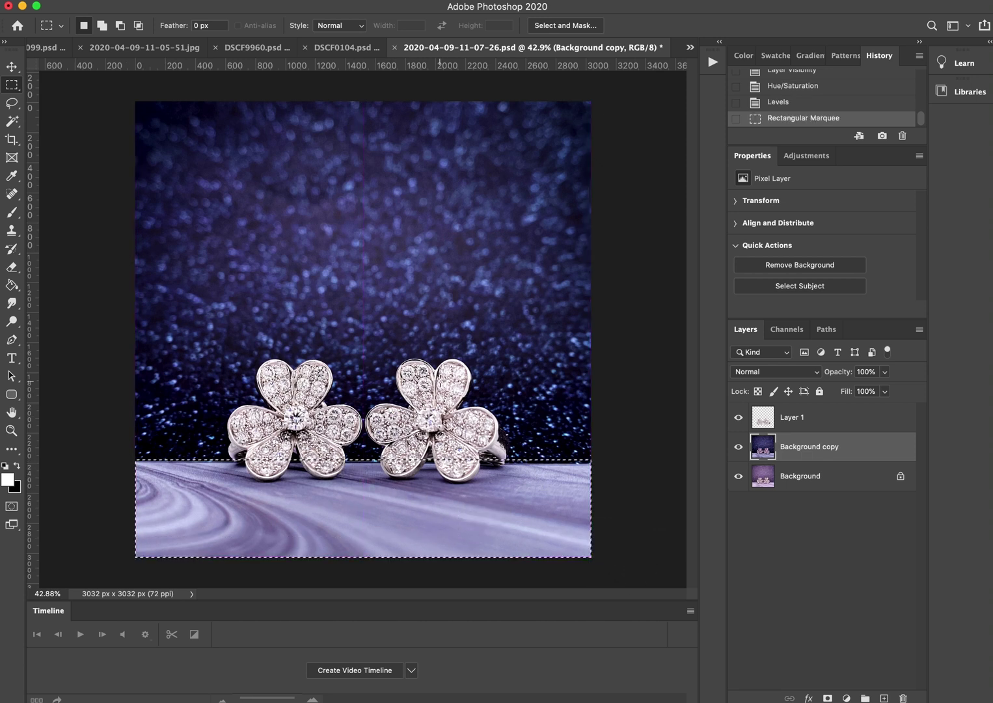
{"action": "key", "text": "super+d"}
{"action": "scroll", "coordinate": [365, 455], "scroll_direction": "up", "scroll_amount": 2}
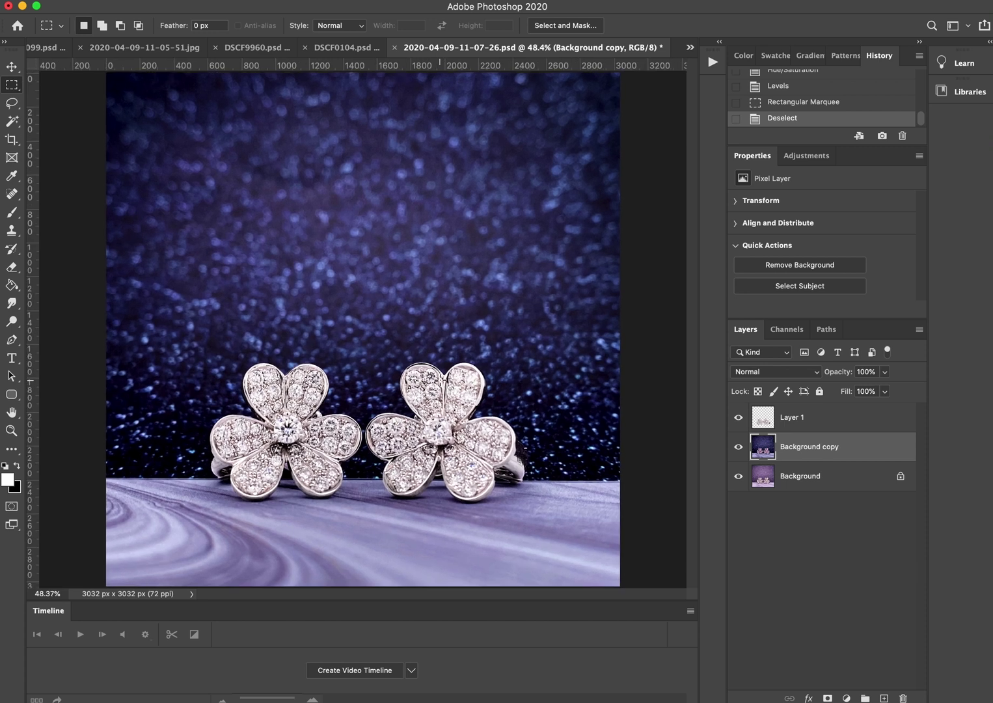
Trace a closed Pen path around the swirl floor beneath the earrings
{"action": "key", "text": "p"}
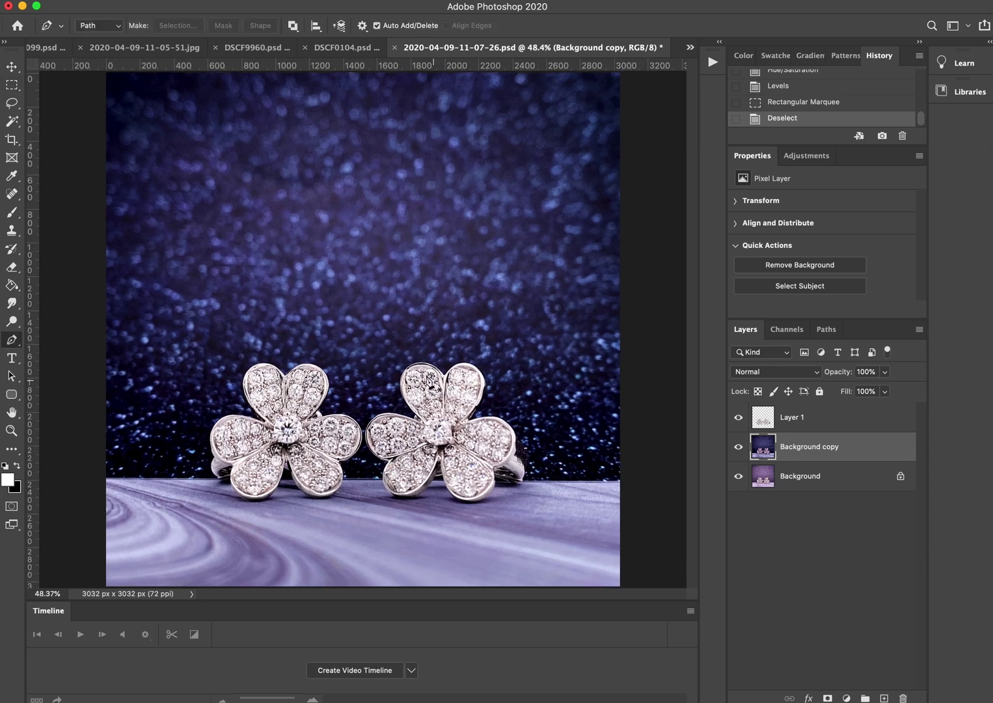
{"action": "left_click", "coordinate": [103, 478]}
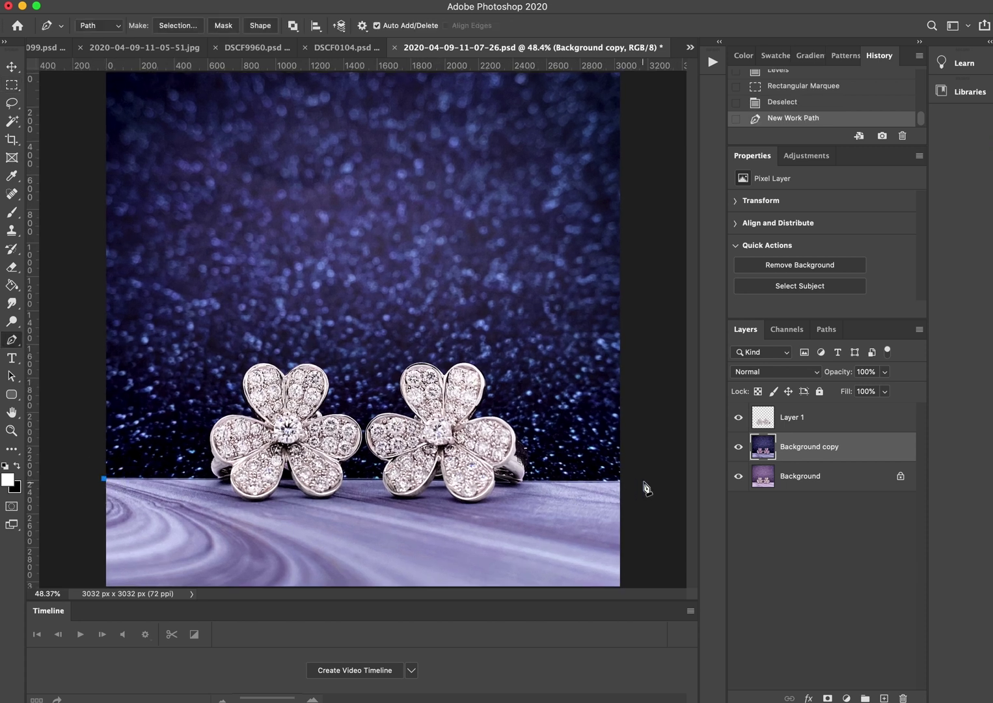
{"action": "left_click_drag", "start_coordinate": [640, 481], "coordinate": [654, 482]}
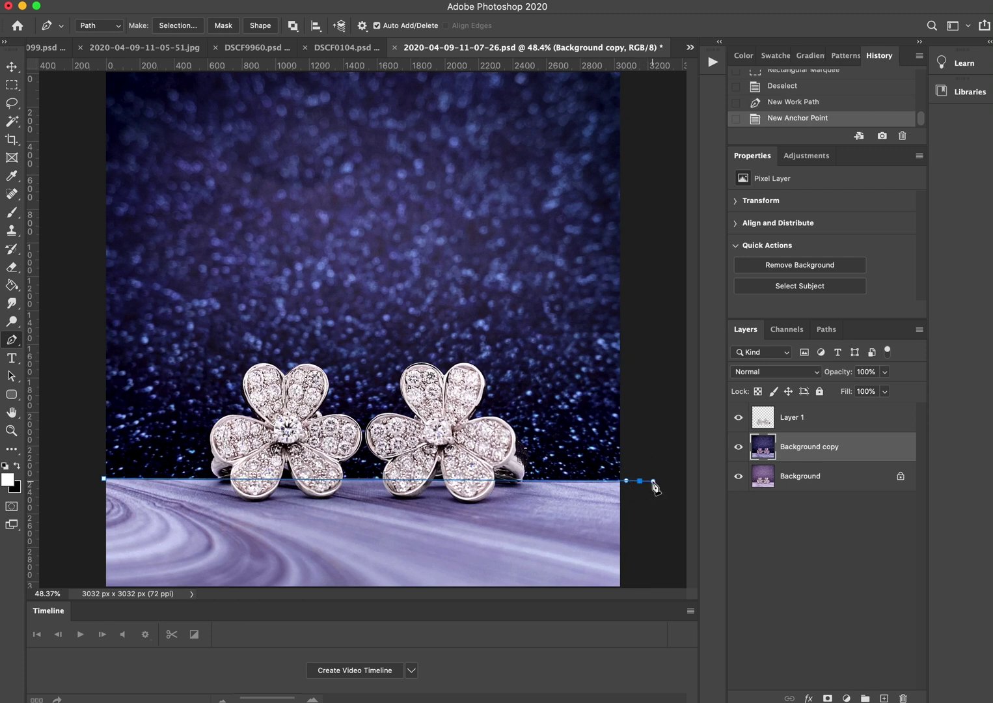
{"action": "scroll", "coordinate": [653, 488], "scroll_direction": "down", "scroll_amount": 2}
{"action": "left_click", "coordinate": [612, 514]}
{"action": "left_click", "coordinate": [507, 564]}
{"action": "left_click", "coordinate": [139, 570]}
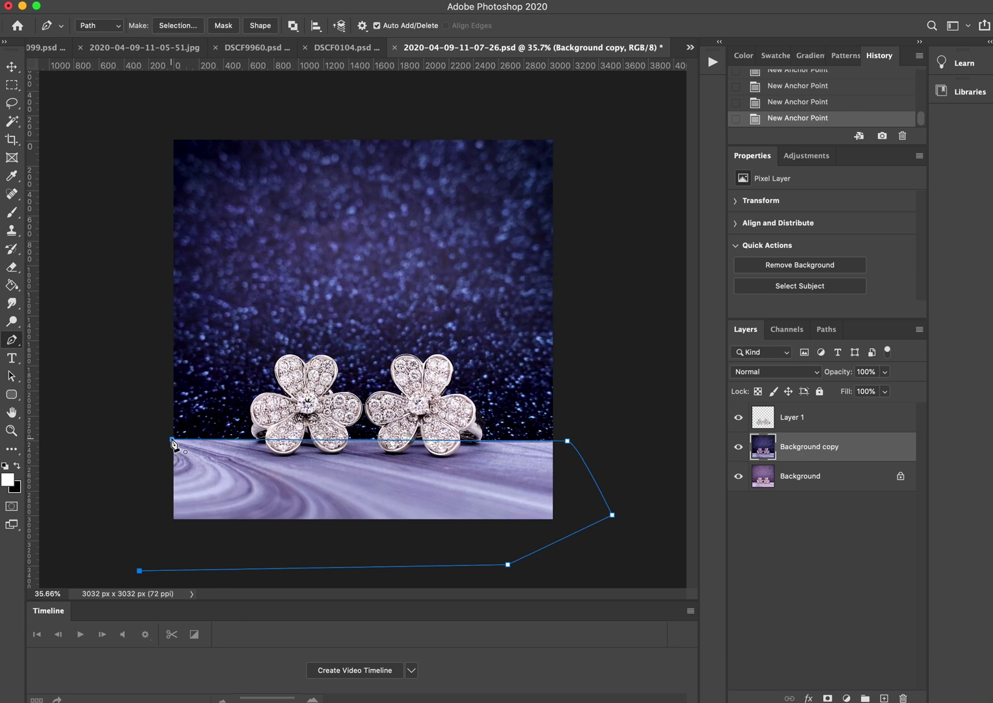
{"action": "left_click_drag", "start_coordinate": [172, 441], "coordinate": [215, 435]}
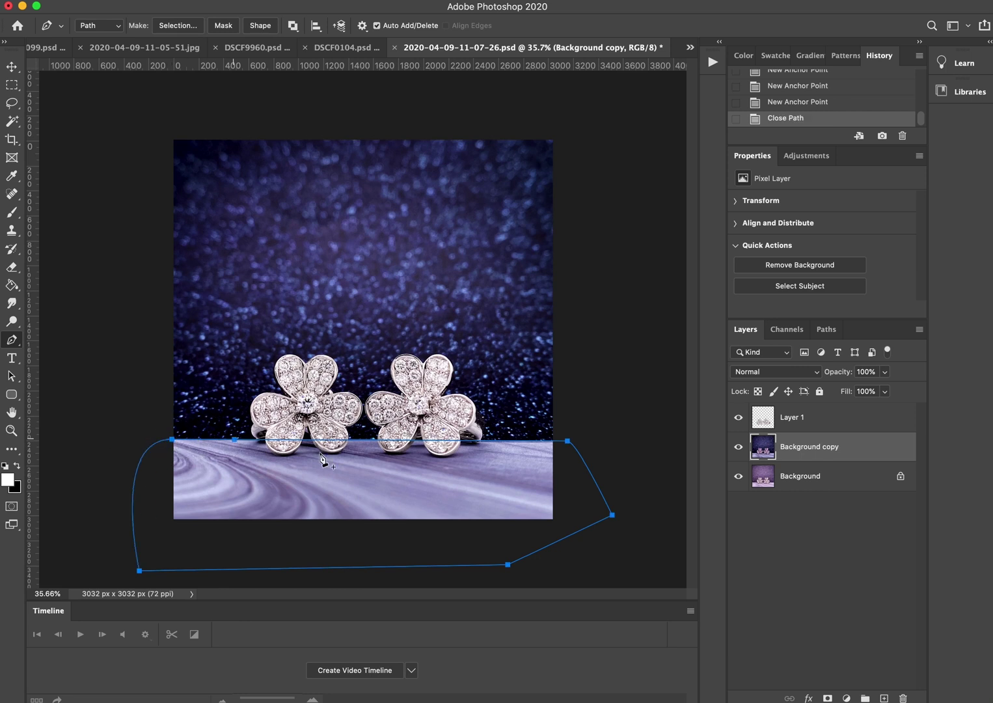
Convert the floor path into an active selection with Make Selection
{"action": "right_click", "coordinate": [372, 472]}
{"action": "left_click", "coordinate": [461, 531]}
{"action": "left_click", "coordinate": [654, 294]}
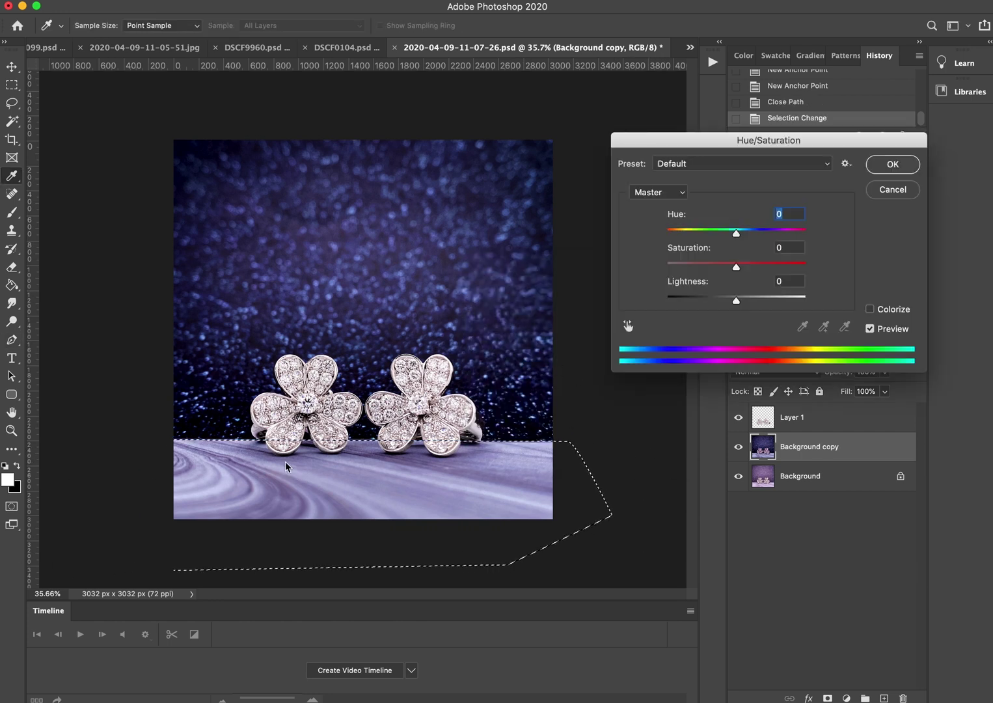
Lower the selected floor's saturation to -52 in Hue/Saturation
{"action": "key", "text": "super+u"}
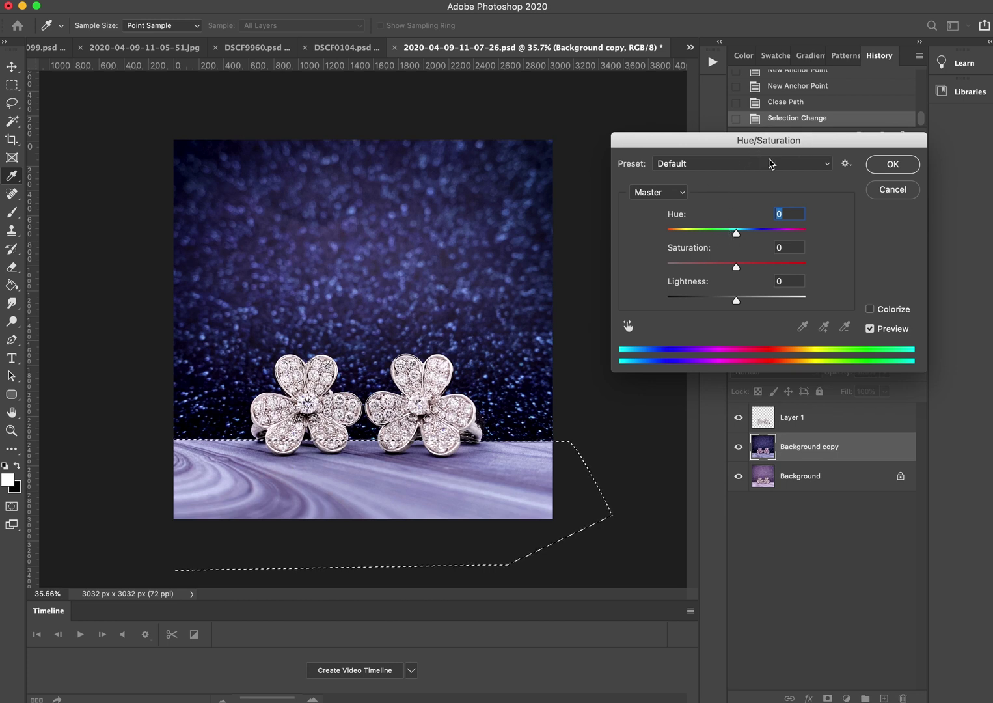
{"action": "left_click", "coordinate": [712, 264]}
{"action": "left_click", "coordinate": [700, 272]}
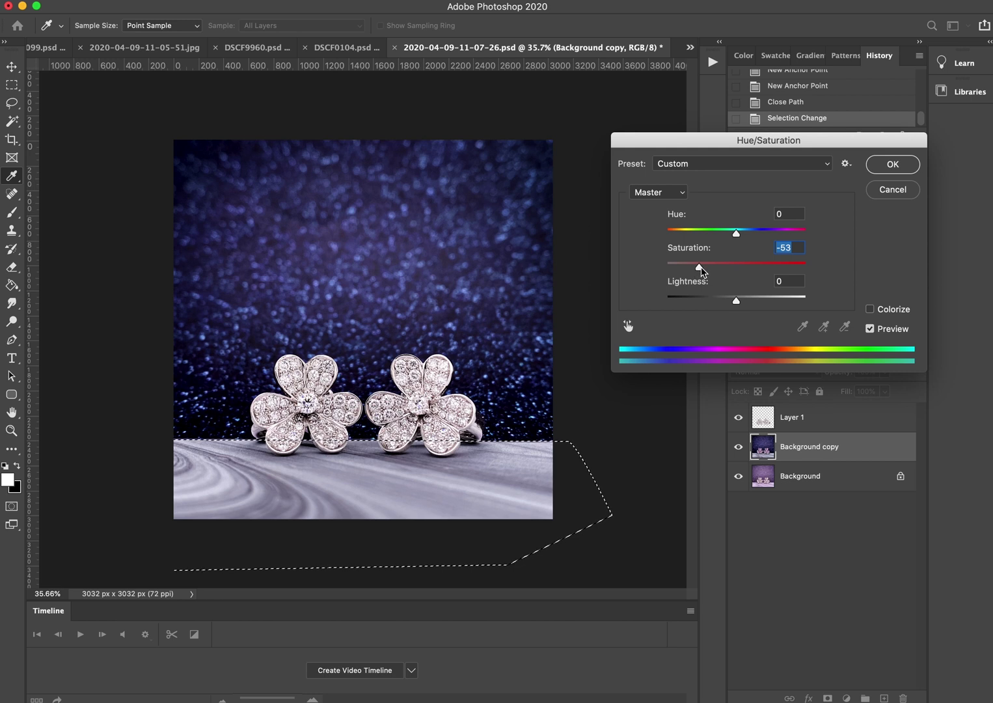
{"action": "left_click", "coordinate": [684, 271]}
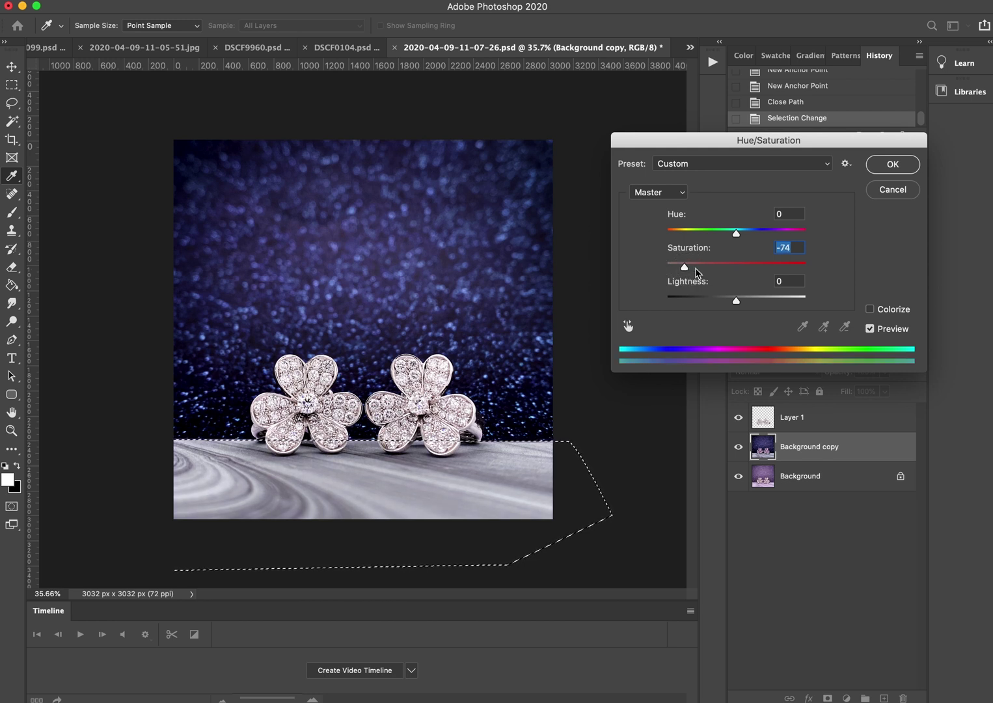
{"action": "left_click_drag", "start_coordinate": [695, 268], "coordinate": [705, 268]}
{"action": "left_click", "coordinate": [893, 167]}
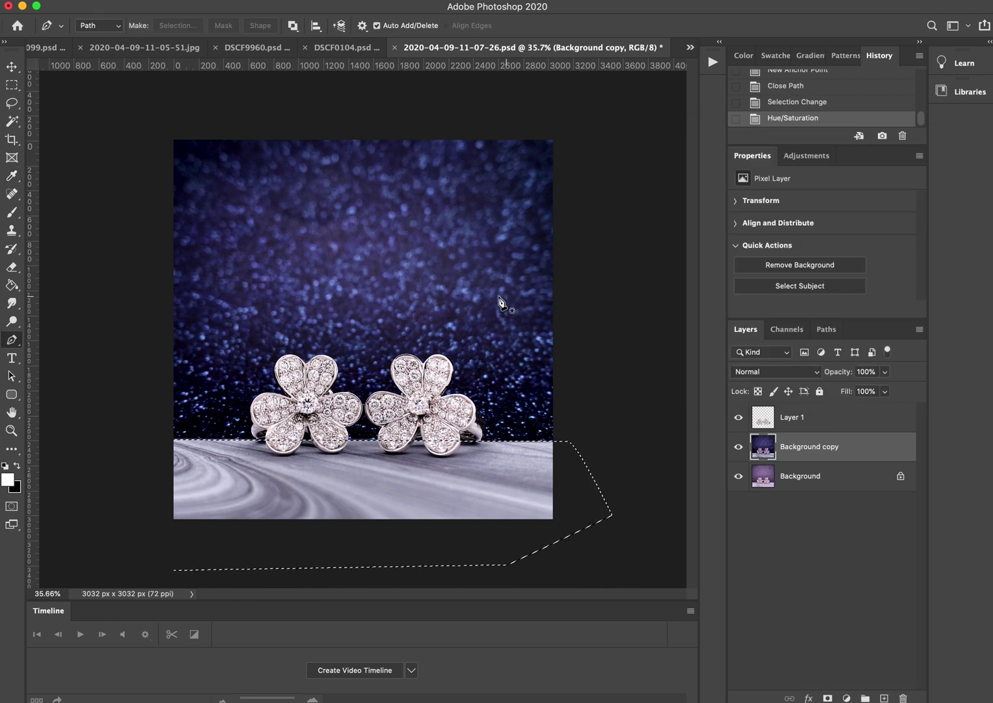
Clear the floor selection and fit the whole image in view
{"action": "key", "text": "m"}
{"action": "left_click", "coordinate": [256, 195]}
{"action": "key", "text": "super+0"}
{"action": "key", "text": "super+0"}
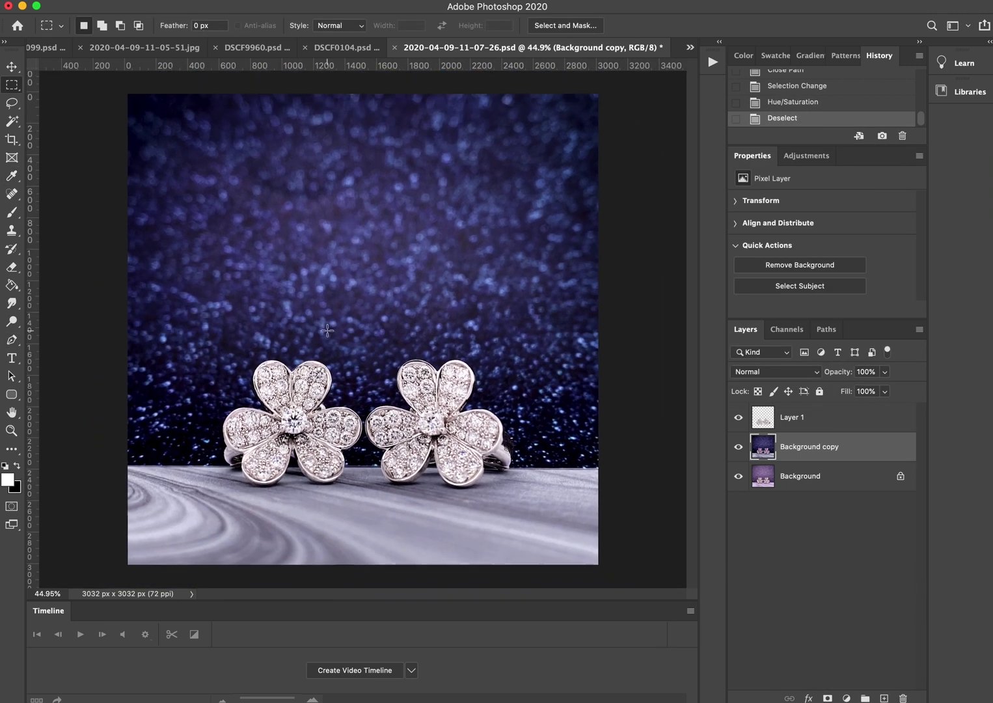
Add a text layer above the earrings with the pasted "Have an egg-cellent and bunny-tastic Easter! From Picup Media"
{"action": "scroll", "coordinate": [327, 330], "scroll_direction": "up", "scroll_amount": 3}
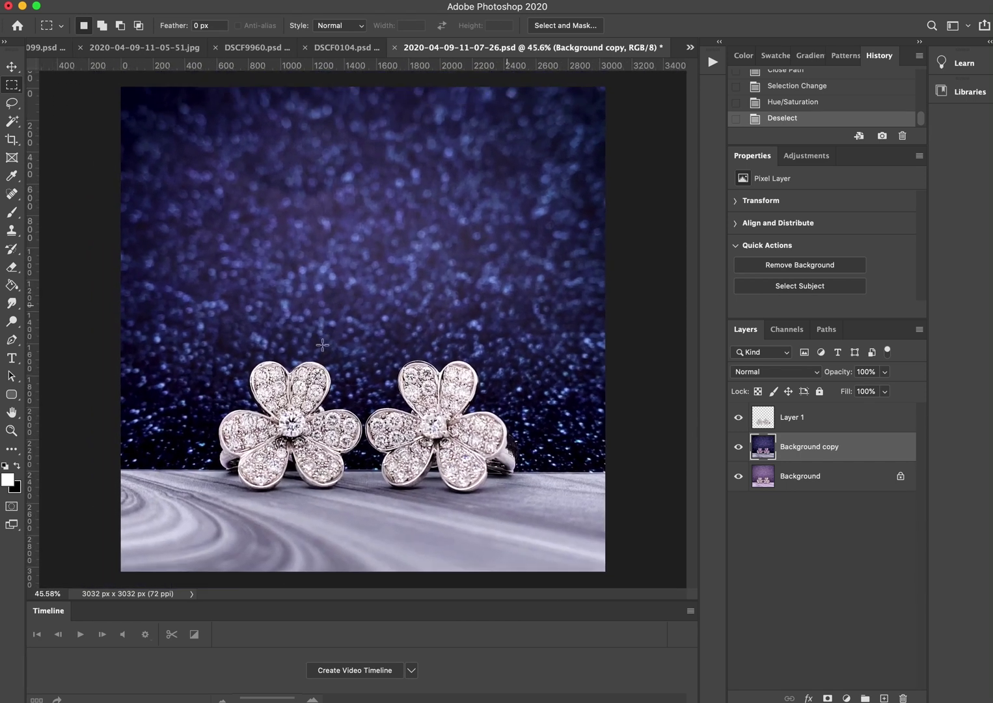
{"action": "key", "text": "t"}
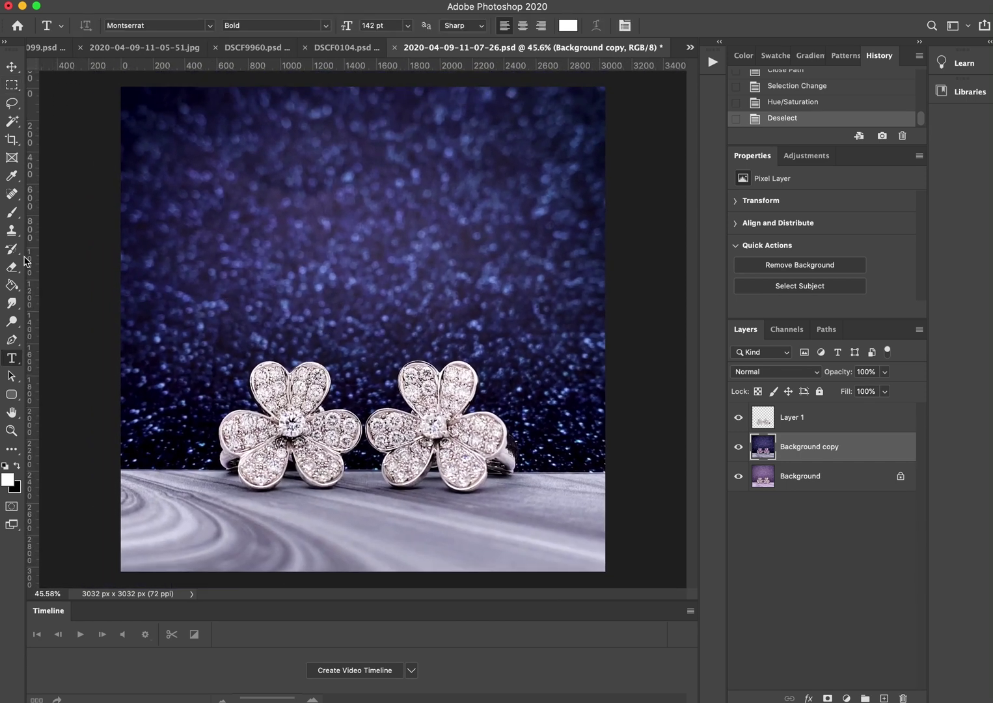
{"action": "left_click_drag", "start_coordinate": [15, 363], "coordinate": [89, 349]}
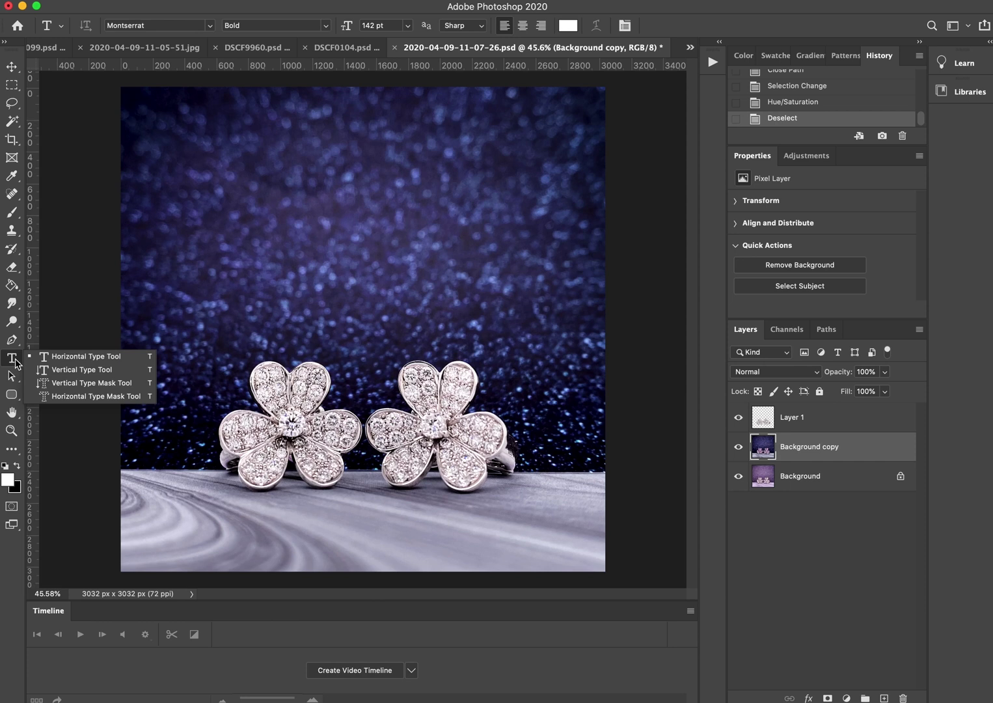
{"action": "left_click", "coordinate": [242, 163]}
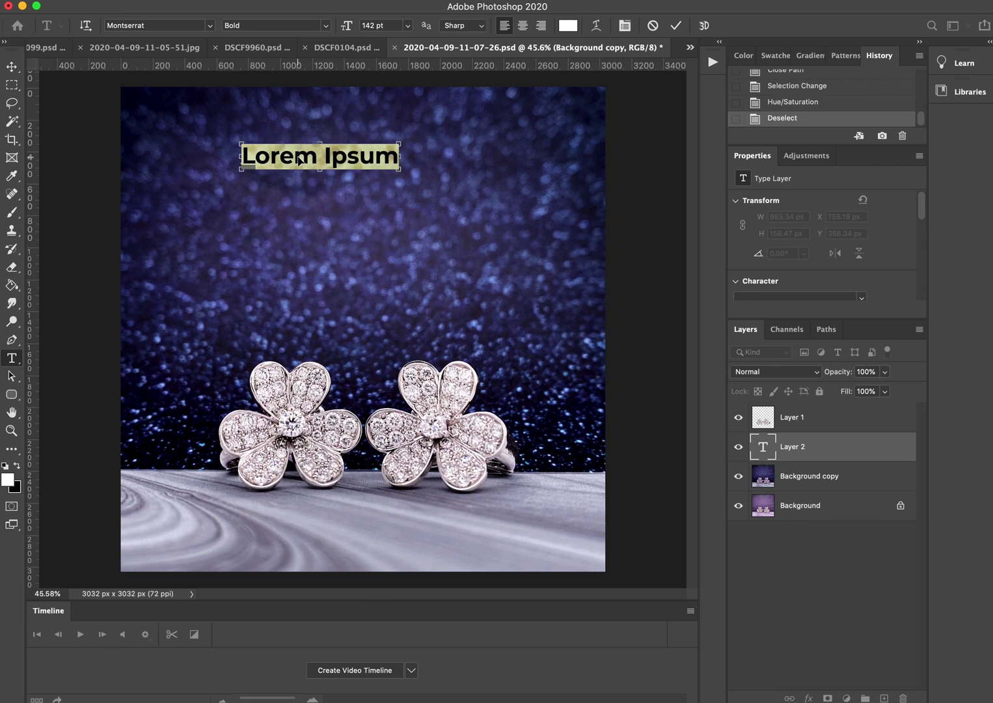
{"action": "triple_click", "coordinate": [306, 155]}
{"action": "type", "text": "Have an egg-cellent and bunny-tastic Easter!  From Picup Media"}
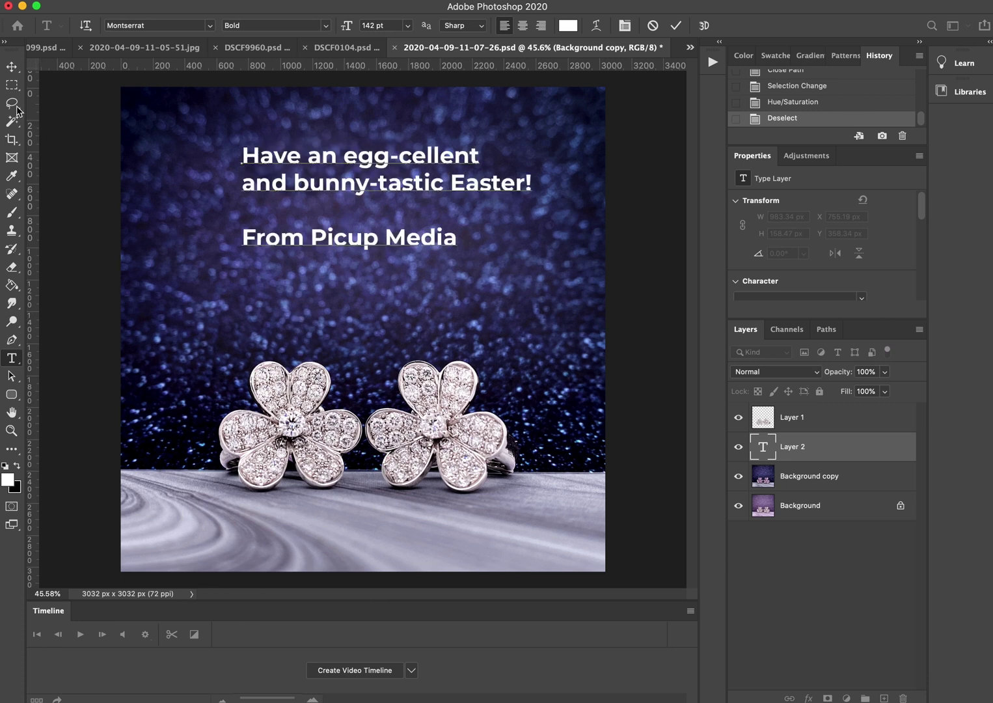
{"action": "left_click", "coordinate": [4, 87]}
Move the greeting text slightly left and down
{"action": "key", "text": "super+t"}
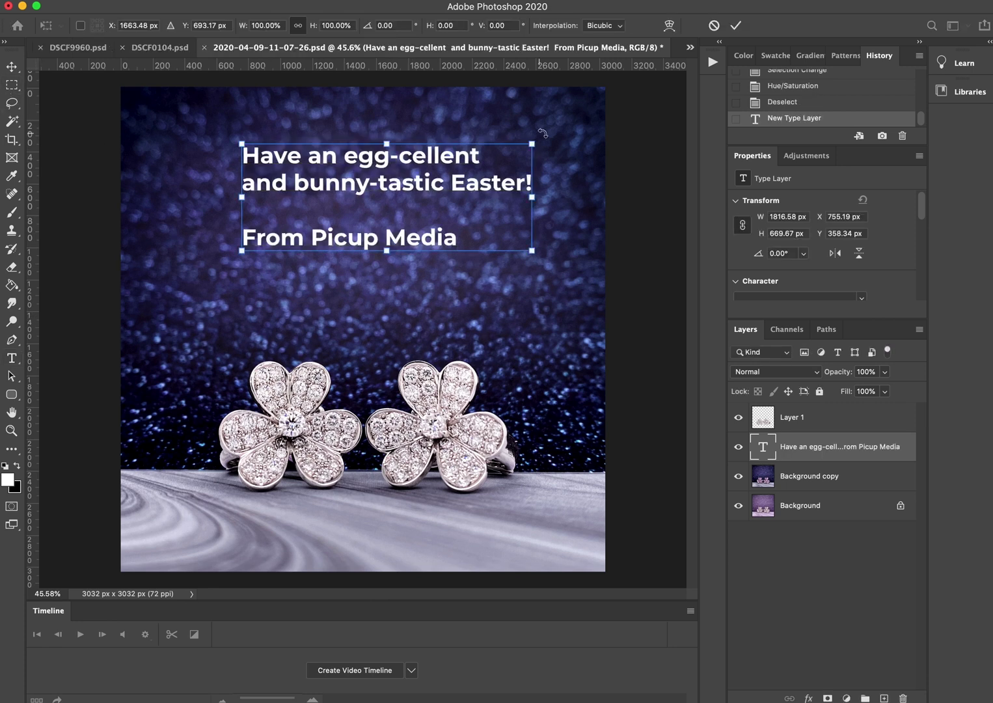
{"action": "left_click_drag", "start_coordinate": [454, 192], "coordinate": [434, 220]}
{"action": "key", "text": "Return"}
{"action": "scroll", "coordinate": [435, 221], "scroll_direction": "down", "scroll_amount": 3}
{"action": "scroll", "coordinate": [436, 227], "scroll_direction": "up", "scroll_amount": 2}
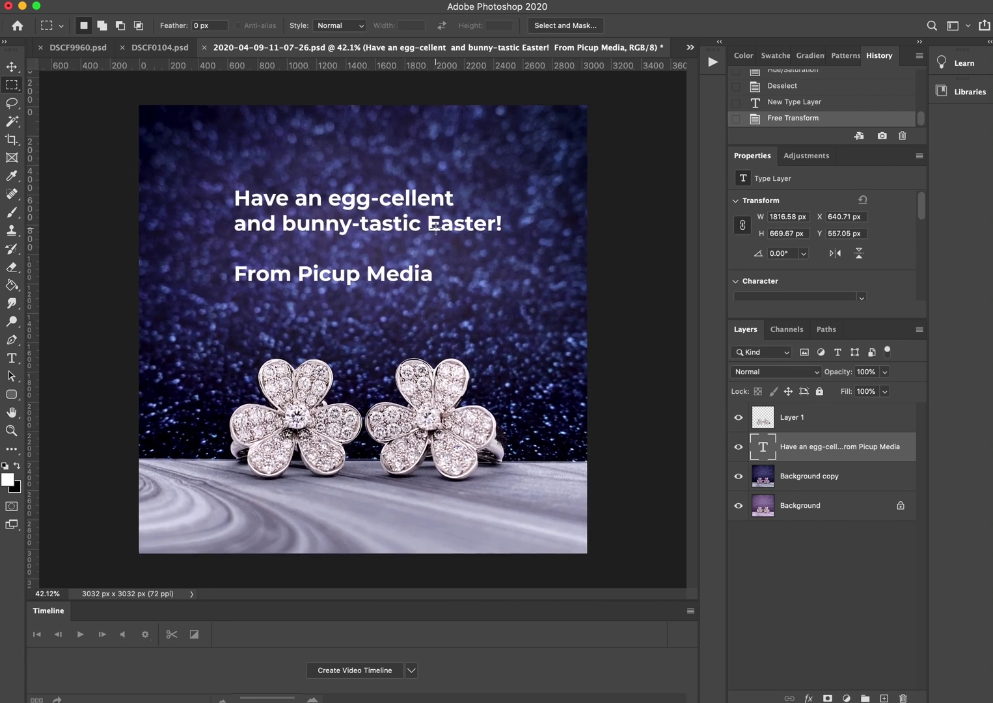
{"action": "key", "text": "super+t"}
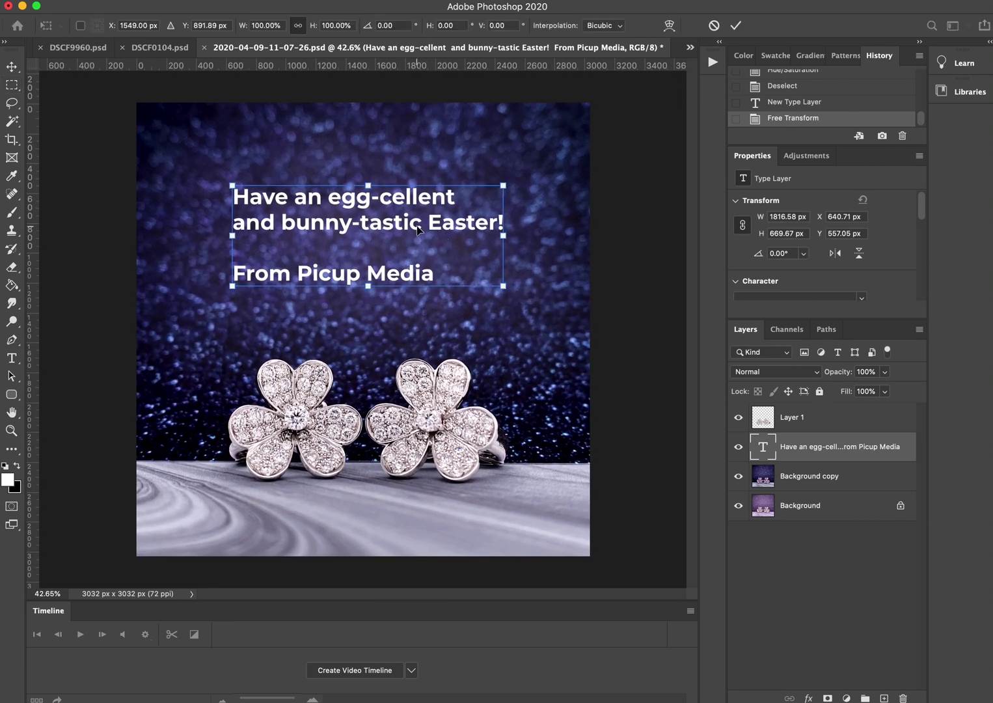
{"action": "key", "text": "Return"}
Centre-align all lines of the greeting
{"action": "key", "text": "t"}
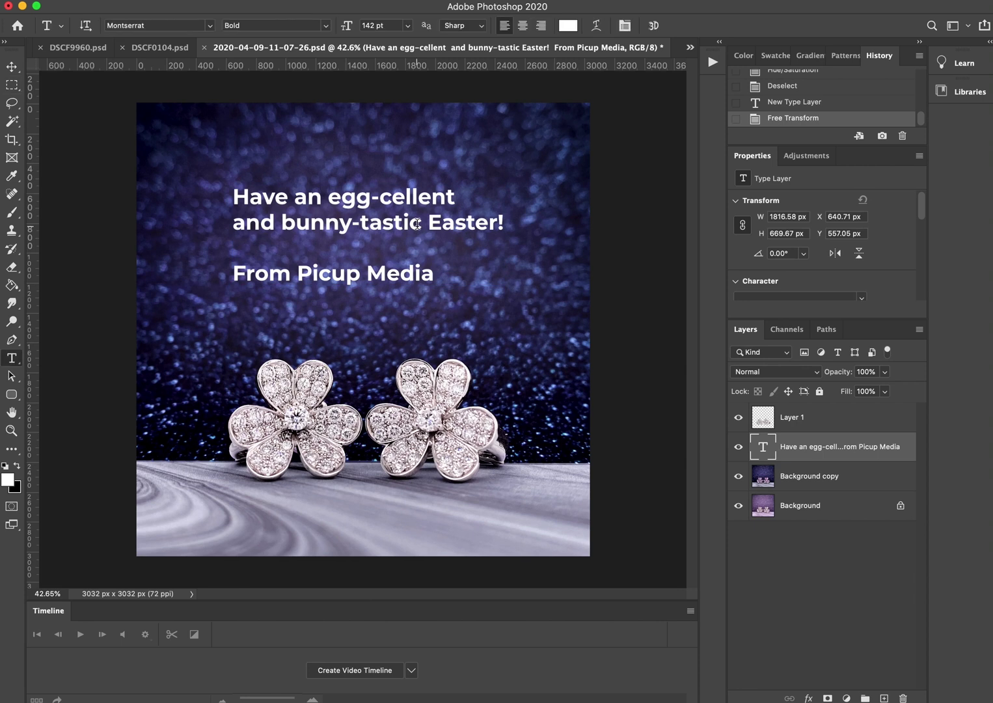
{"action": "triple_click", "coordinate": [403, 222]}
{"action": "key", "text": "super+a"}
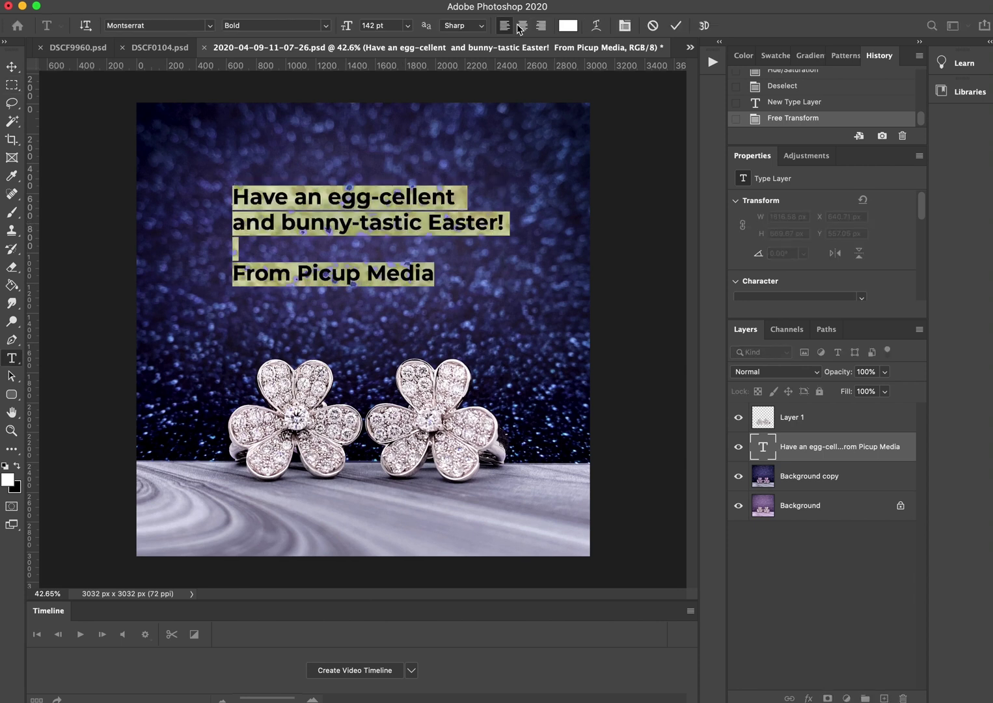
{"action": "left_click", "coordinate": [523, 26]}
{"action": "left_click", "coordinate": [12, 84]}
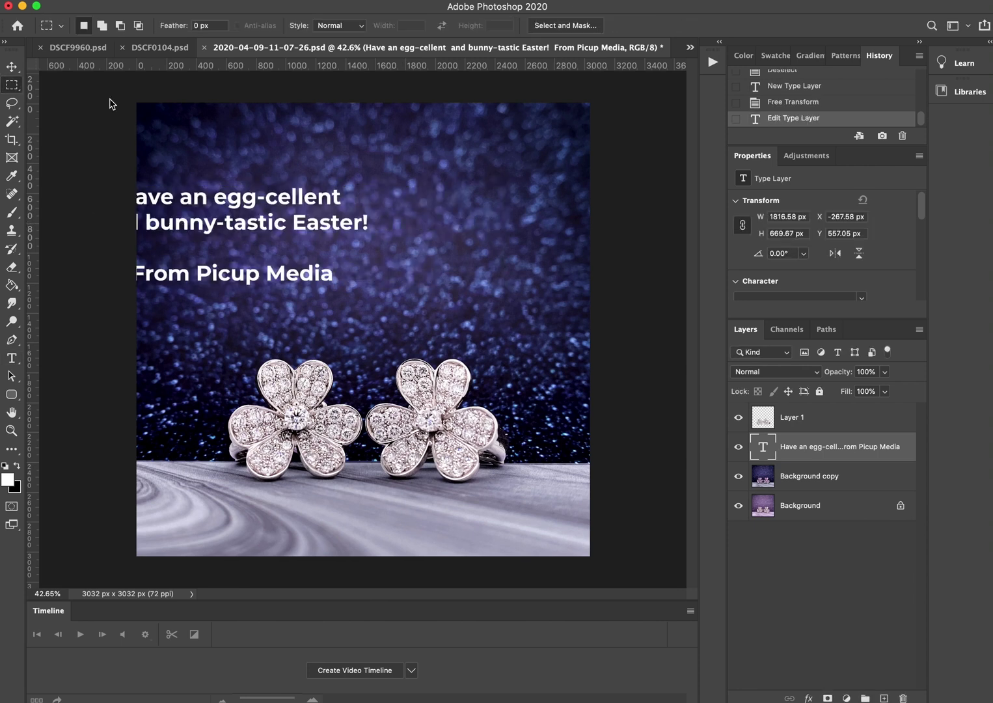
Centre the greeting horizontally above the earrings and enlarge it slightly
{"action": "key", "text": "super+t"}
{"action": "left_click_drag", "start_coordinate": [270, 226], "coordinate": [399, 227]}
{"action": "key", "text": "Return"}
{"action": "scroll", "coordinate": [399, 225], "scroll_direction": "up", "scroll_amount": 1}
{"action": "scroll", "coordinate": [400, 224], "scroll_direction": "down", "scroll_amount": 2}
{"action": "key", "text": "super+t"}
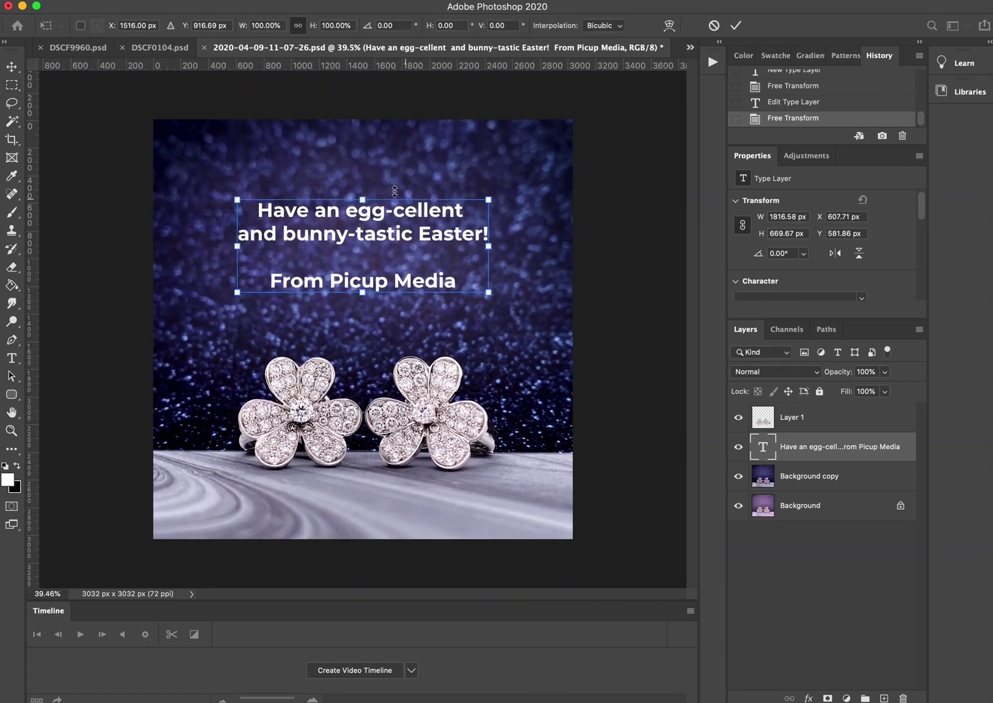
{"action": "left_click_drag", "start_coordinate": [238, 198], "coordinate": [220, 193]}
{"action": "key", "text": "Return"}
{"action": "key", "text": "super+t"}
{"action": "mouse_move", "coordinate": [396, 222]}
{"action": "left_mouse_down"}
{"action": "mouse_move", "coordinate": [420, 225]}
{"action": "mouse_move", "coordinate": [406, 233]}
{"action": "left_mouse_up"}
{"action": "key", "text": "Return"}
Increase the two headline lines' font size to about 183 pt
{"action": "key", "text": "t"}
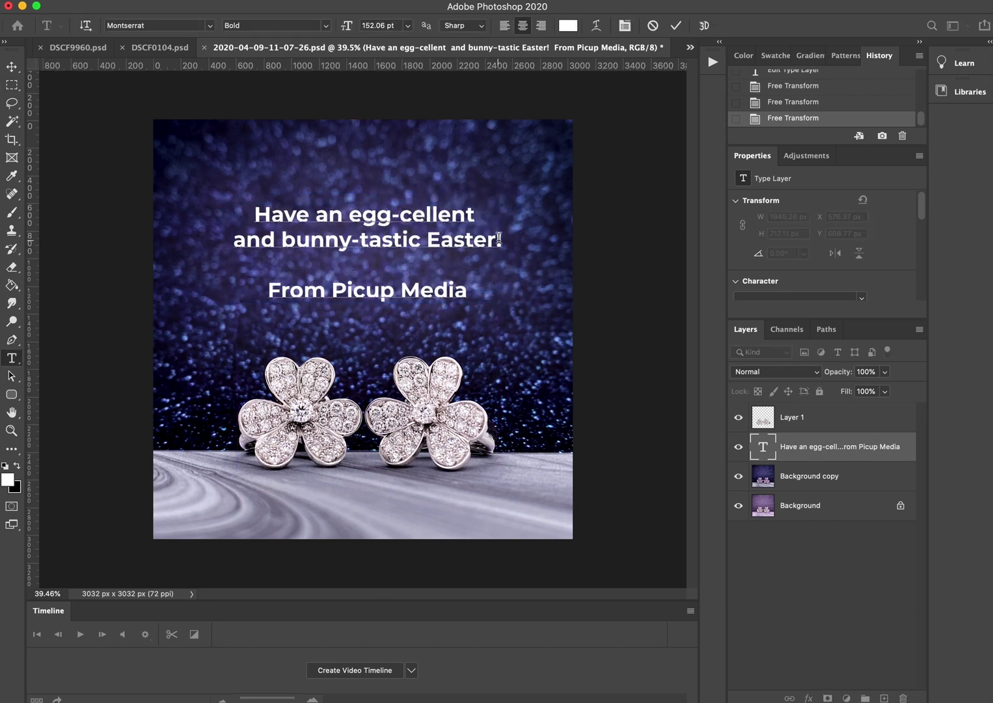
{"action": "left_click_drag", "start_coordinate": [500, 238], "coordinate": [235, 207]}
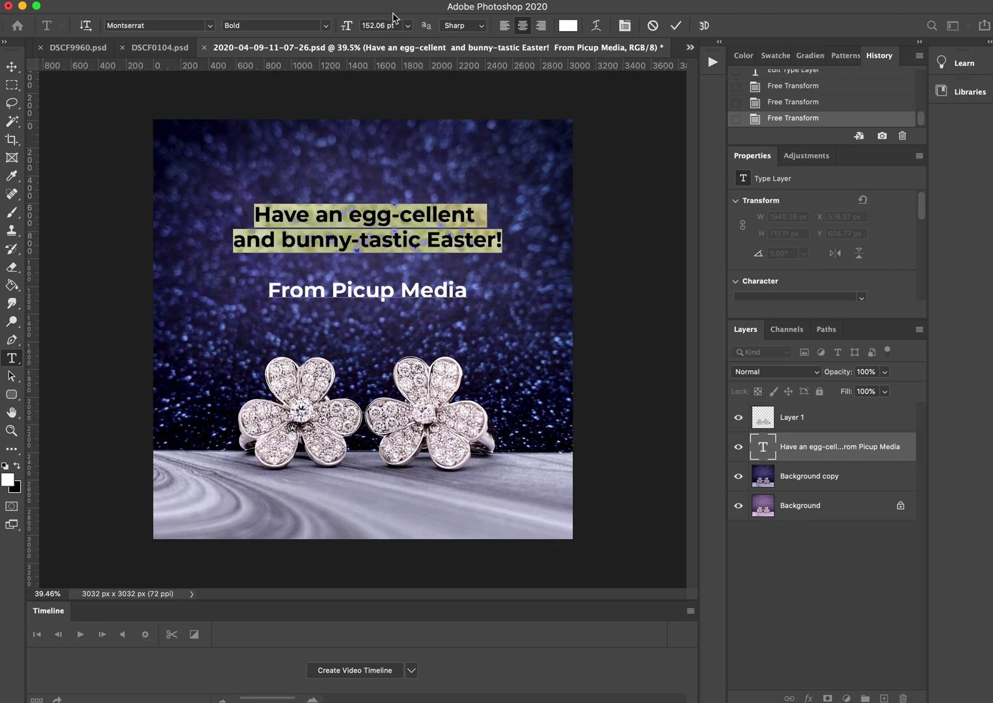
{"action": "left_click_drag", "start_coordinate": [349, 29], "coordinate": [372, 26]}
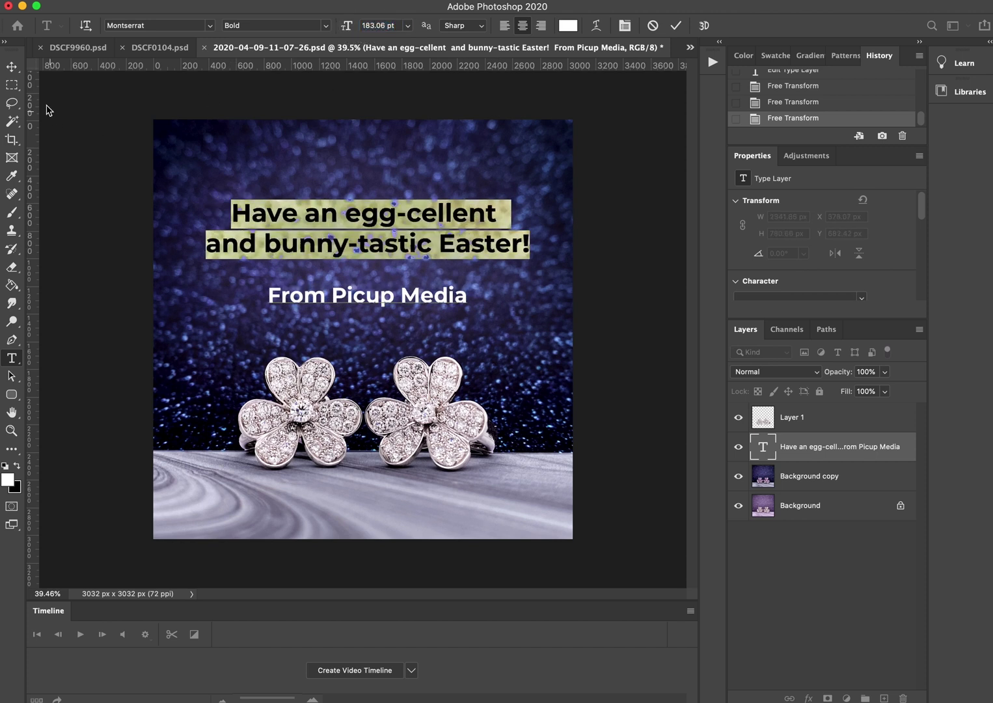
{"action": "left_click", "coordinate": [12, 85]}
{"action": "scroll", "coordinate": [335, 227], "scroll_direction": "down", "scroll_amount": 4}
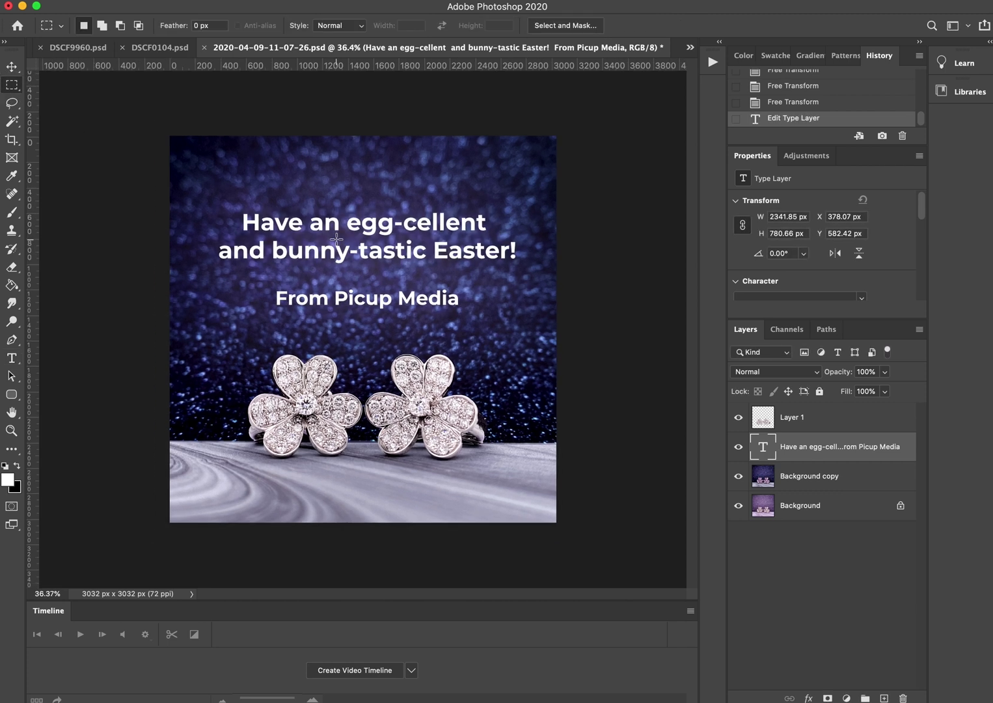
{"action": "scroll", "coordinate": [336, 237], "scroll_direction": "up", "scroll_amount": 4}
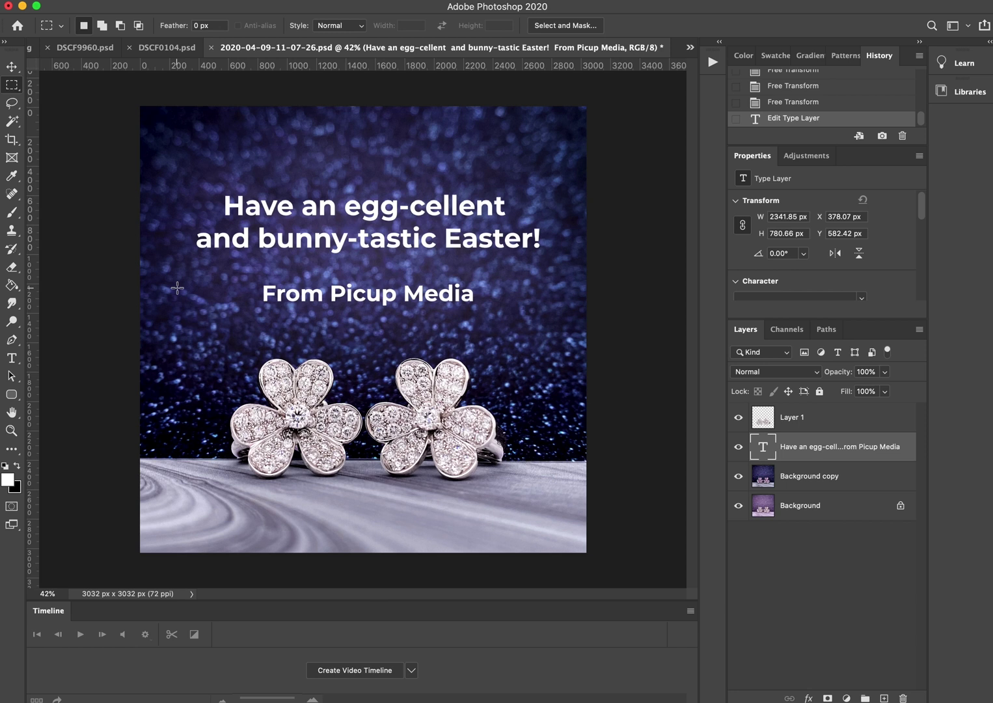
Gather Background copy, Layer 1 and the greeting text into Group 1
{"action": "left_click", "coordinate": [859, 481]}
{"action": "left_click", "coordinate": [858, 418], "text": "shift"}
{"action": "left_click_drag", "start_coordinate": [843, 459], "coordinate": [865, 698]}
Hide Group 1 to compare against the original Background, then show it again
{"action": "left_click", "coordinate": [737, 412]}
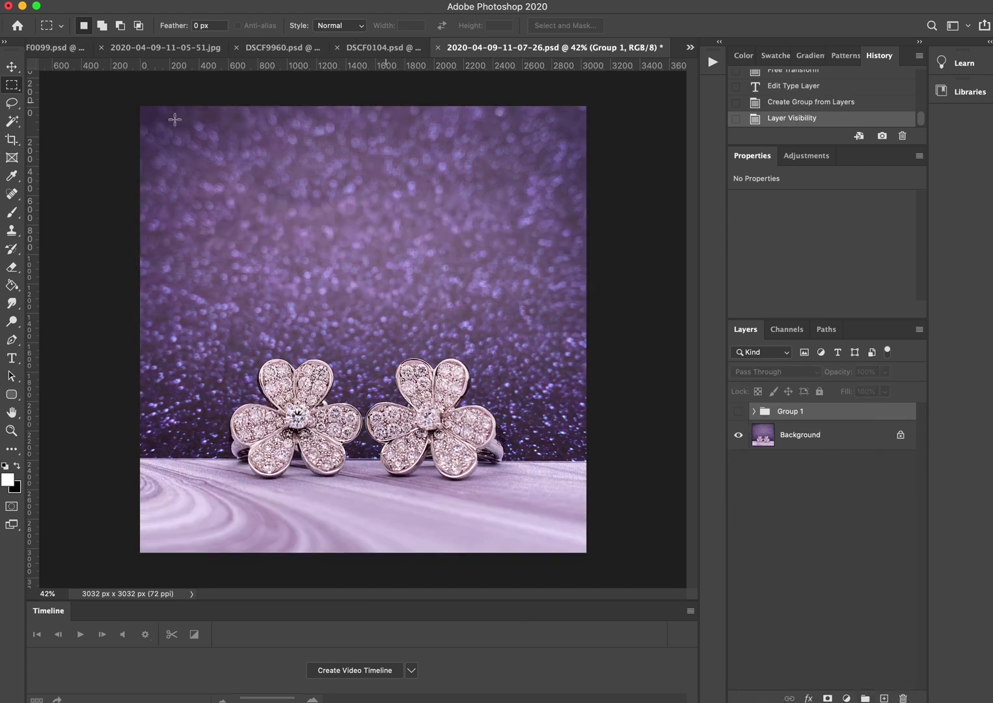
{"action": "left_click_drag", "start_coordinate": [143, 108], "coordinate": [604, 558]}
{"action": "key", "text": "super+d"}
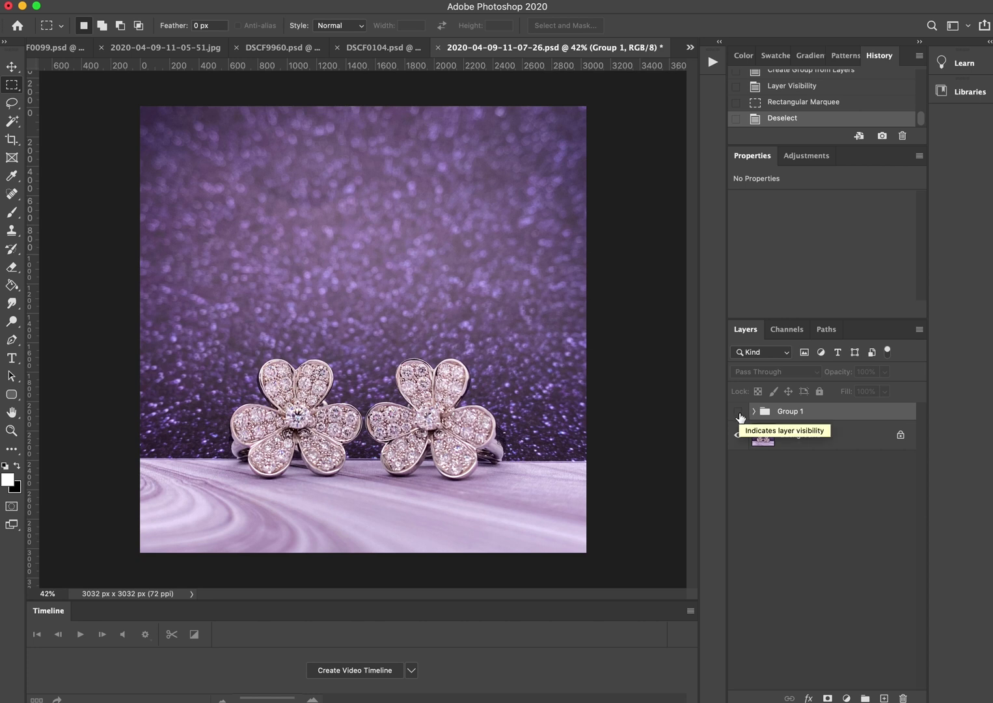
{"action": "left_click", "coordinate": [739, 412]}
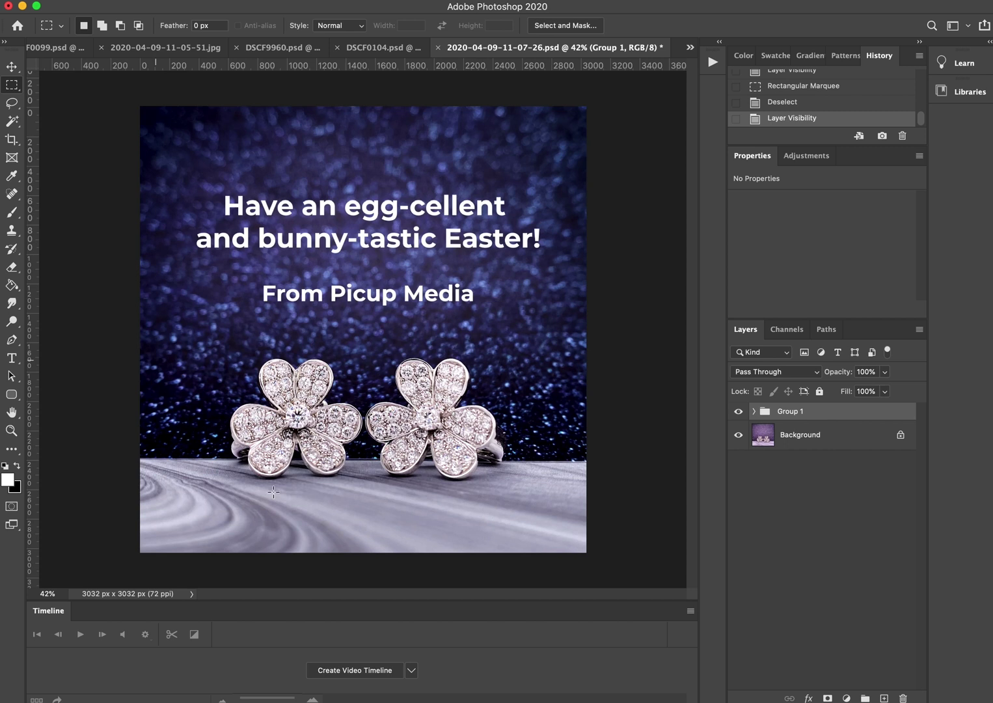
Marquee-select the entire 3032 × 3032 px image area
{"action": "scroll", "coordinate": [235, 319], "scroll_direction": "up", "scroll_amount": 3}
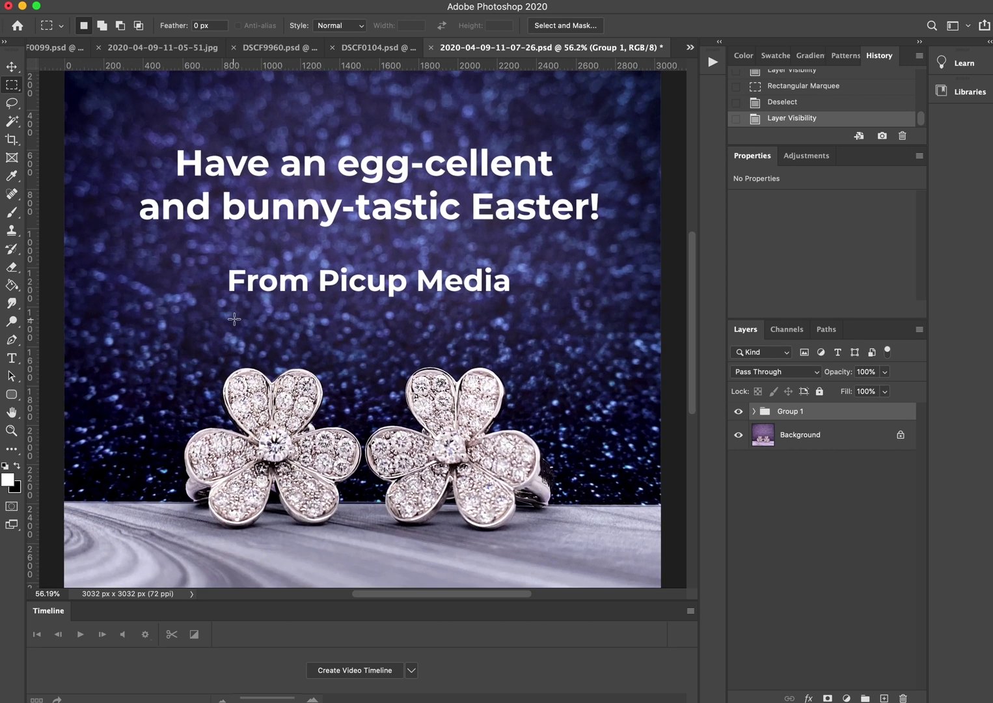
{"action": "scroll", "coordinate": [235, 319], "scroll_direction": "down", "scroll_amount": 2}
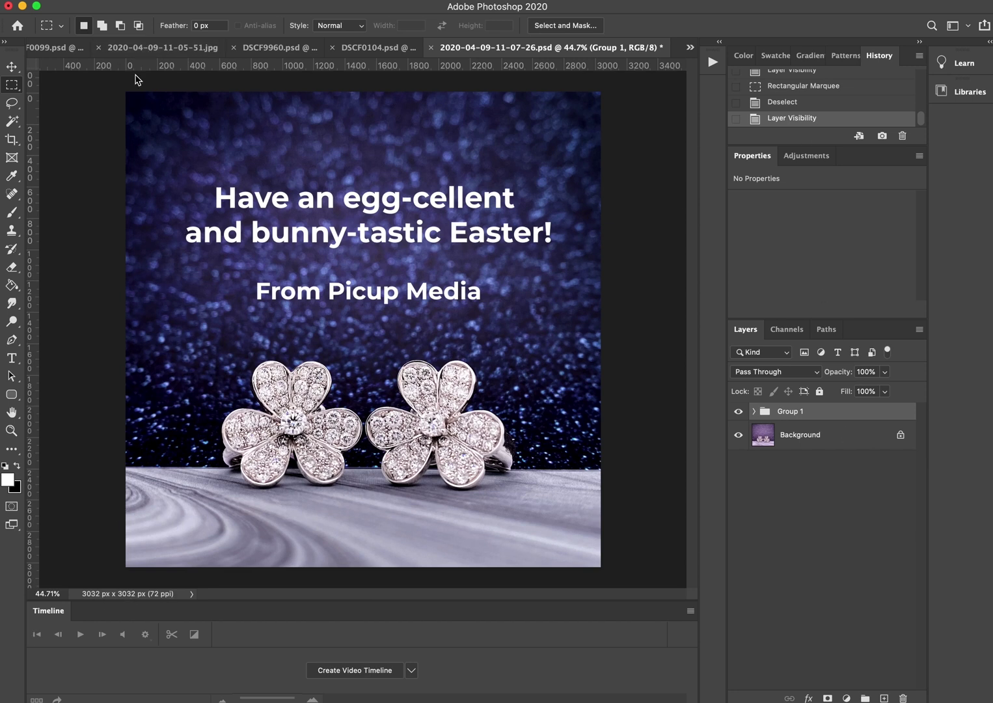
{"action": "left_click_drag", "start_coordinate": [127, 93], "coordinate": [618, 567]}
{"action": "key", "text": "ctrl+d"}
{"action": "left_click_drag", "start_coordinate": [120, 90], "coordinate": [638, 543]}
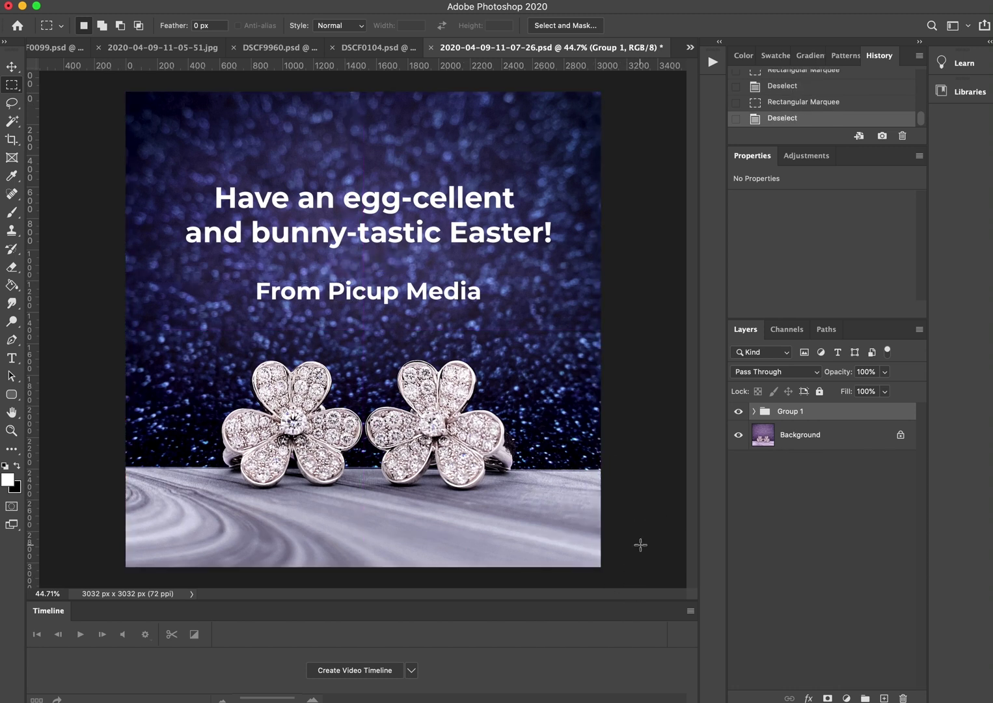